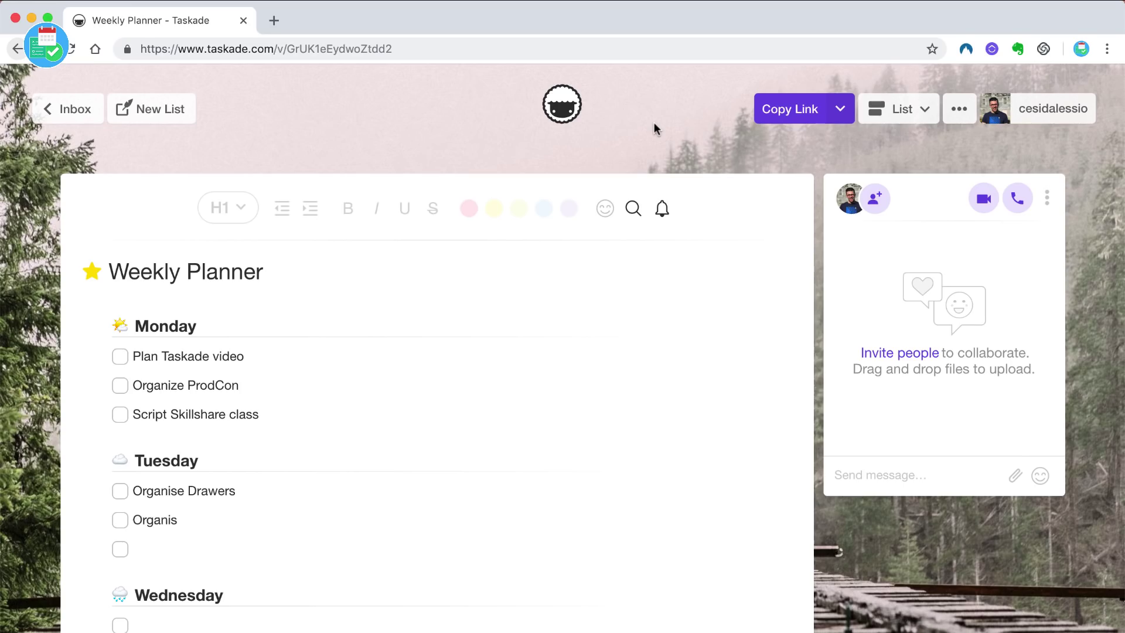
- Finish the Tuesday date-night task, check off San Francisco, Skillshare and ProdCon, and start a video call
{"action": "type", "text": "ight with Becca 😍"}
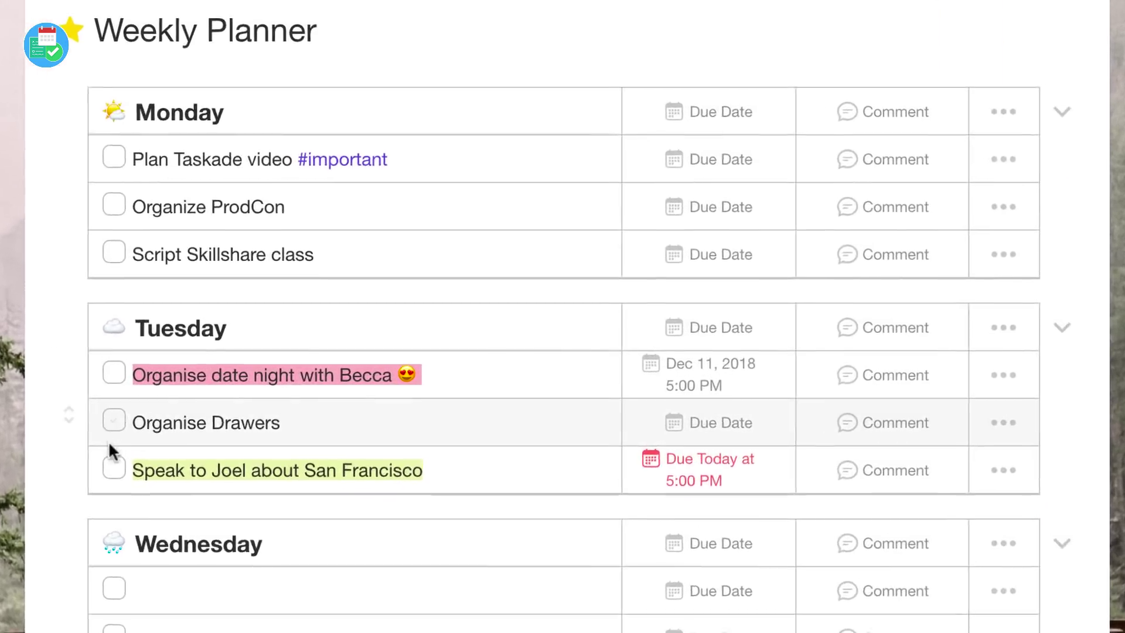
{"action": "left_click", "coordinate": [208, 443]}
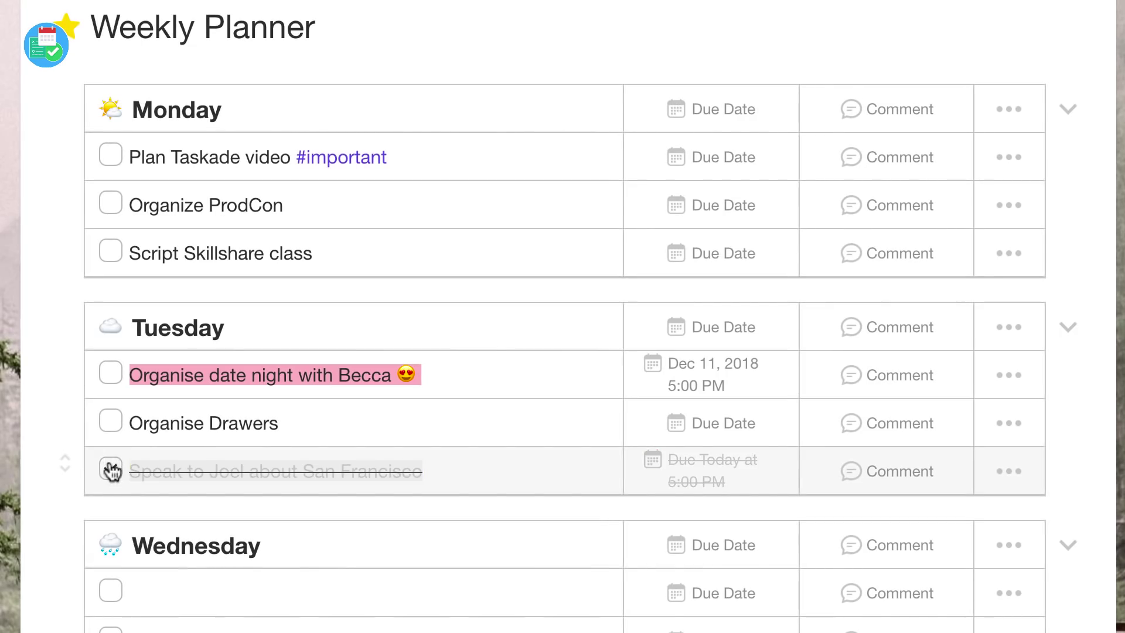
{"action": "left_click", "coordinate": [111, 251]}
{"action": "left_click", "coordinate": [111, 205]}
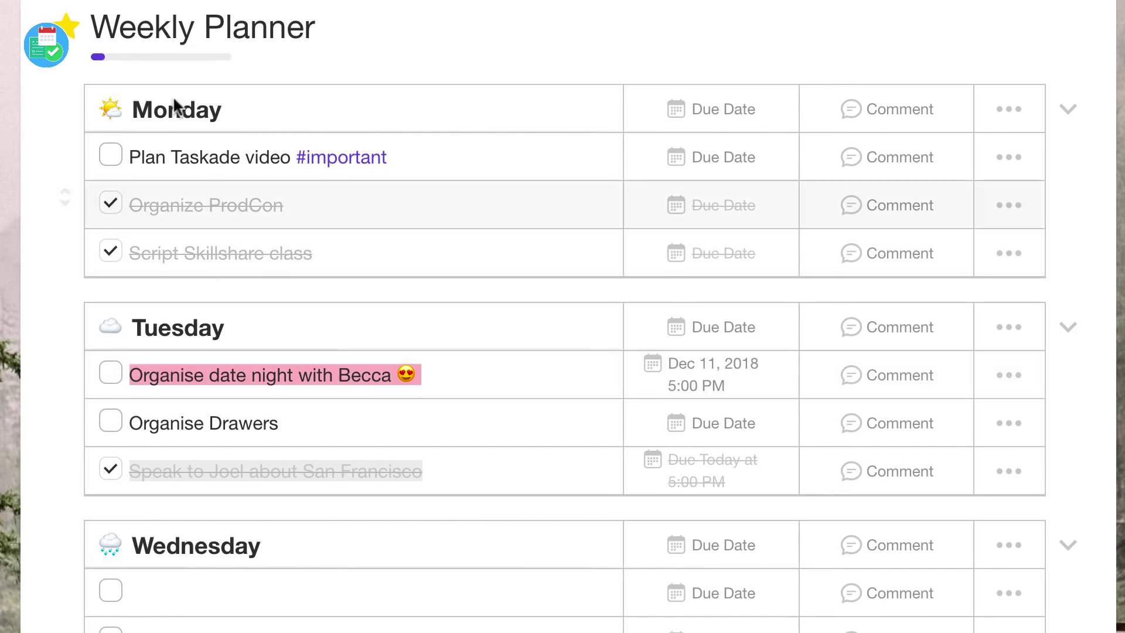
{"action": "mouse_move", "coordinate": [128, 56]}
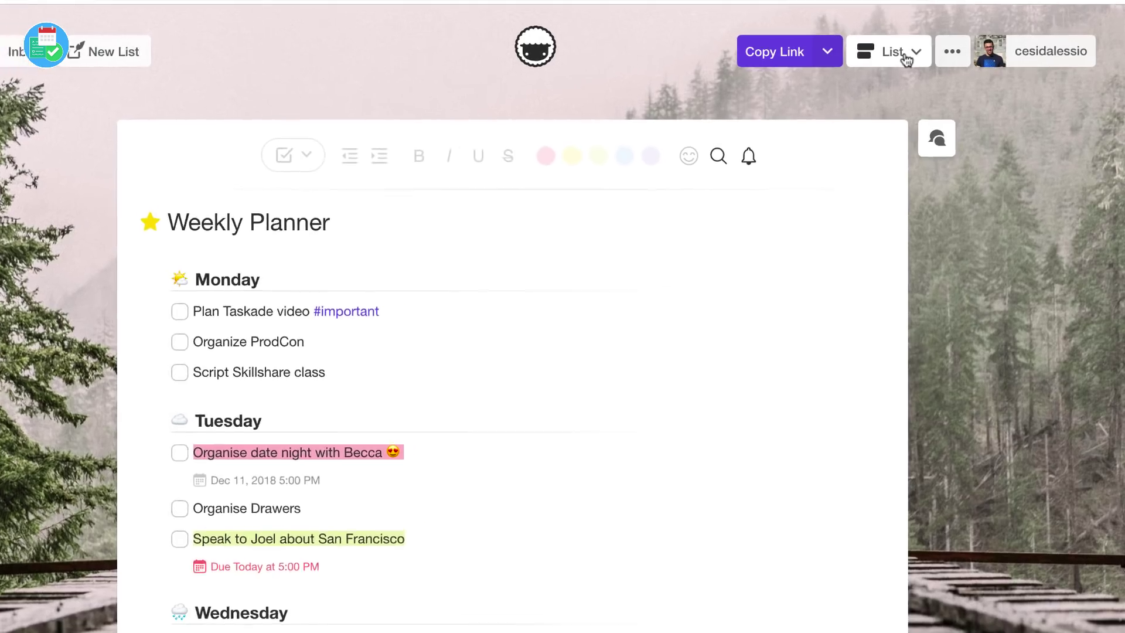
- Switch the Weekly Planner to Board View with Monday, Tuesday and Wednesday columns
{"action": "left_click", "coordinate": [904, 53]}
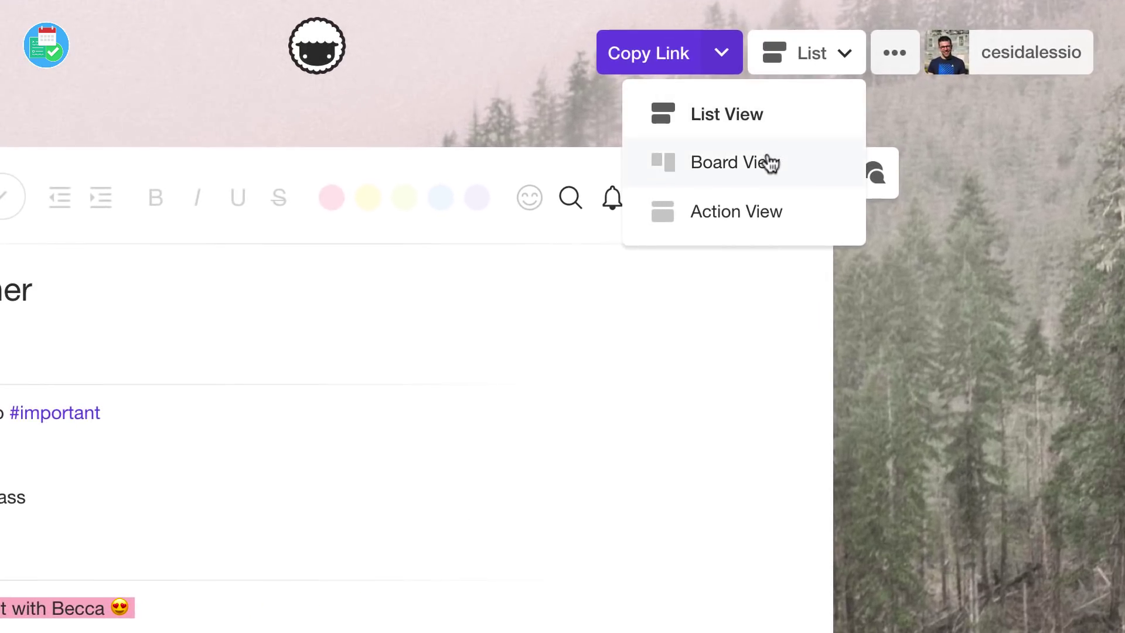
{"action": "left_click", "coordinate": [770, 163]}
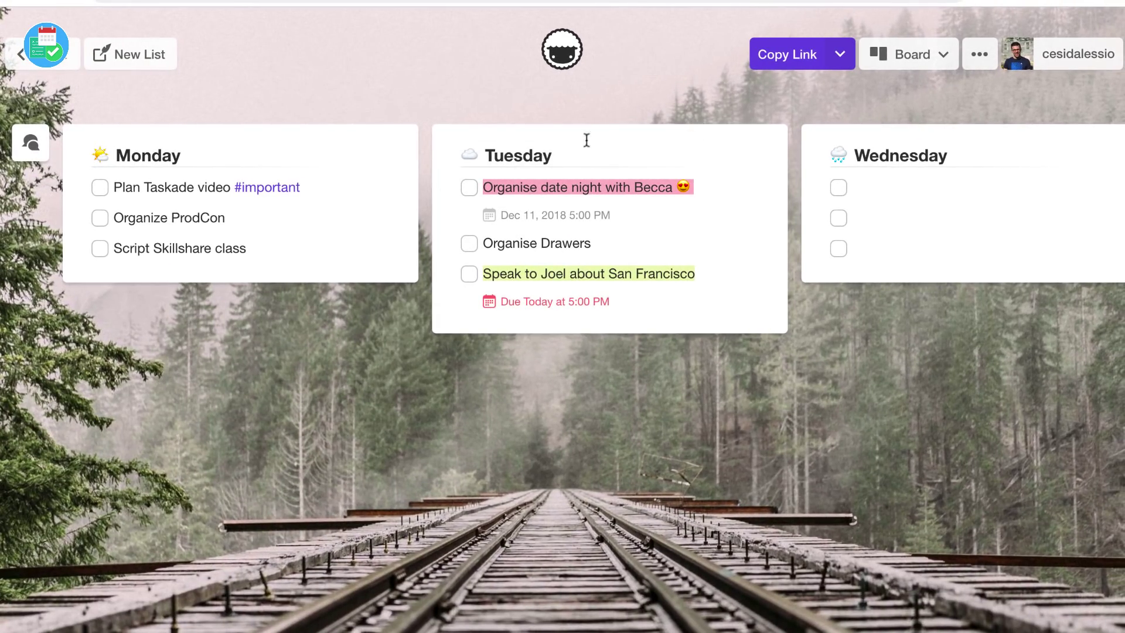
{"action": "mouse_move", "coordinate": [542, 152]}
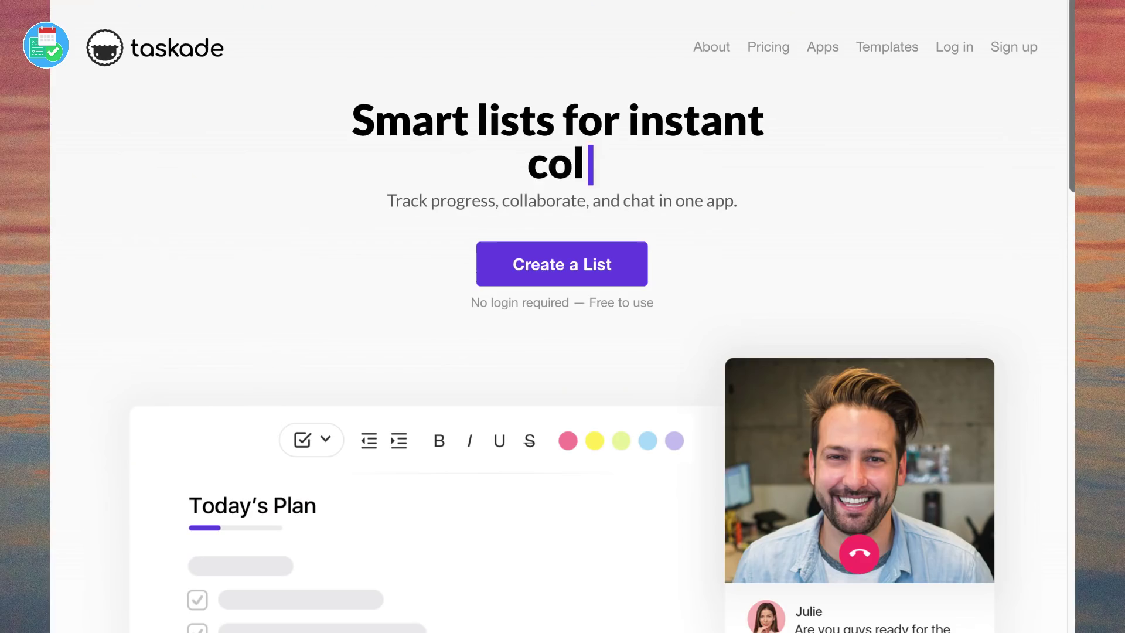
- Scroll the Taskade homepage past Visual Workflows and the device section down to the footer
{"action": "scroll", "coordinate": [562, 316], "scroll_direction": "down", "scroll_amount": 2}
{"action": "scroll", "coordinate": [562, 316], "scroll_direction": "down", "scroll_amount": 10}
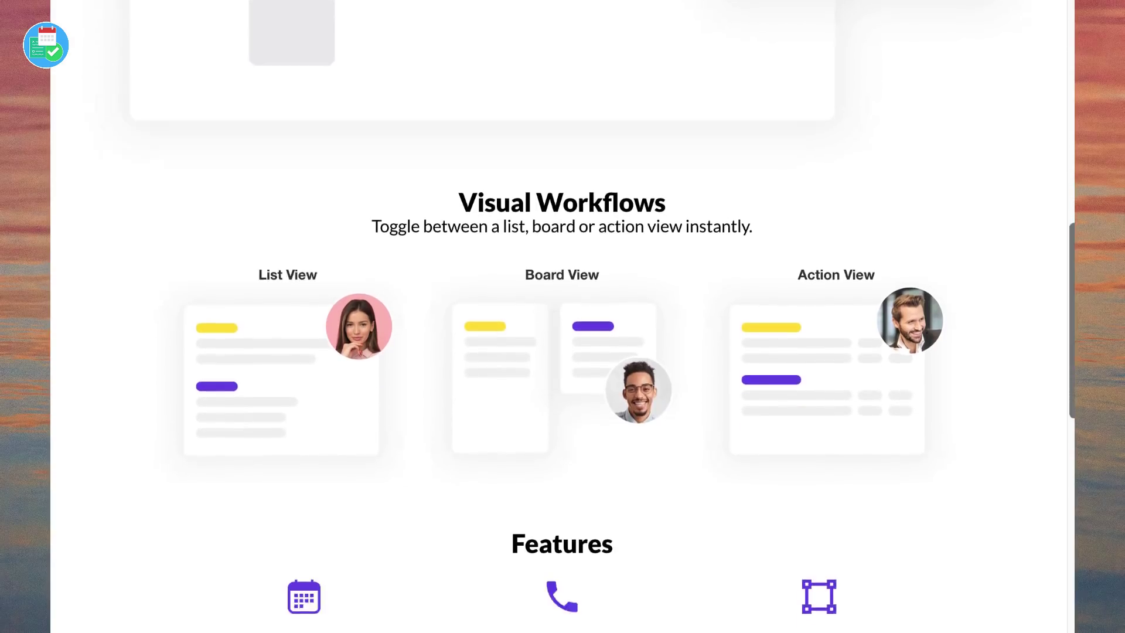
{"action": "scroll", "coordinate": [563, 316], "scroll_direction": "down", "scroll_amount": 10}
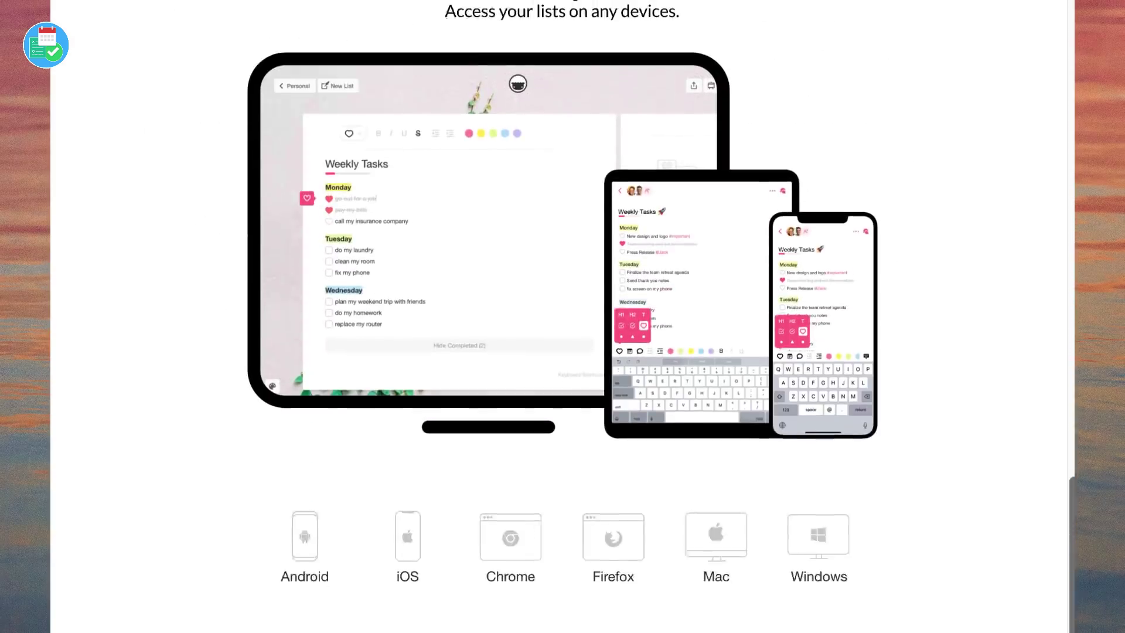
{"action": "scroll", "coordinate": [562, 316], "scroll_direction": "down", "scroll_amount": 5}
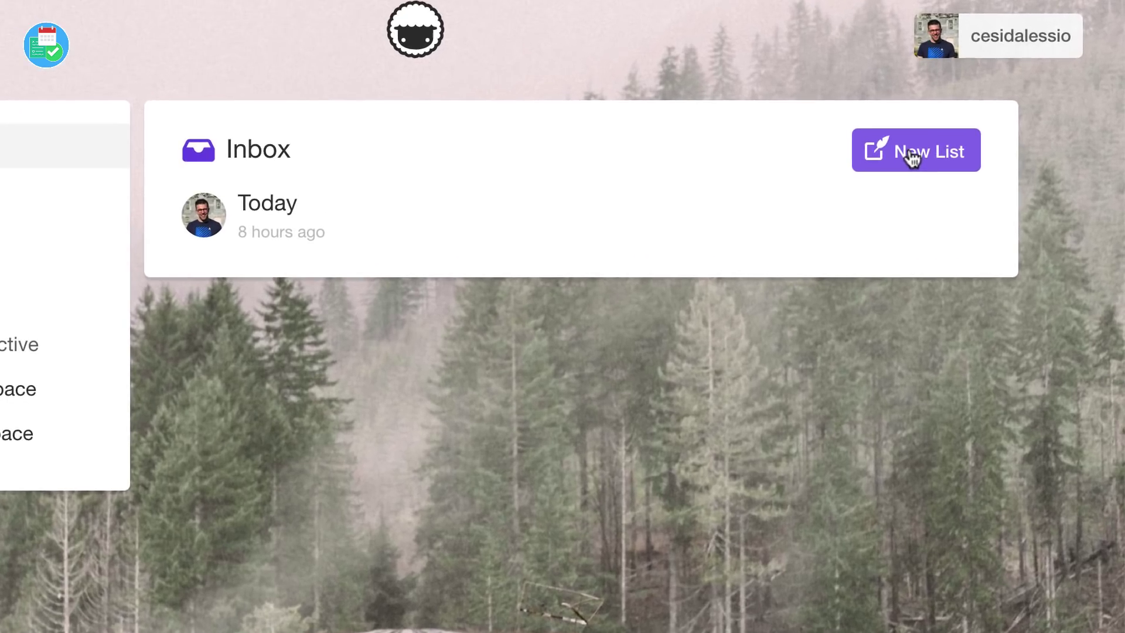
- Start a new list and enter Monday tasks Plan Taskade video, Organize ProdCon and Script Skillshare class
{"action": "left_click", "coordinate": [924, 176]}
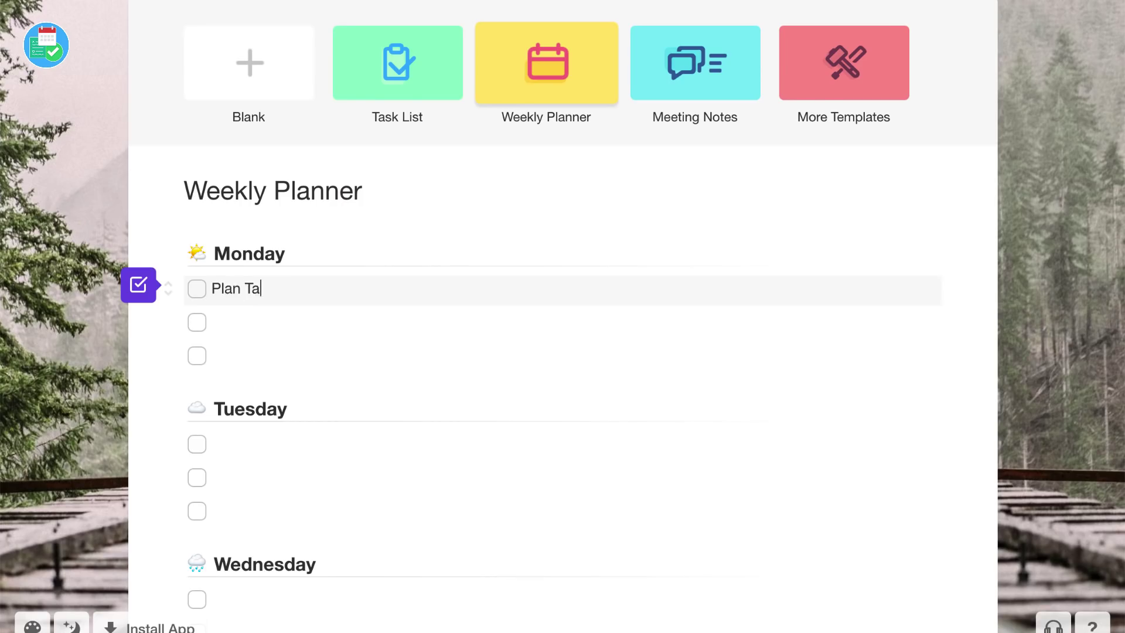
{"action": "type", "text": "skade video"}
{"action": "left_click", "coordinate": [208, 250]}
{"action": "type", "text": "Organize ProdCon"}
{"action": "left_click", "coordinate": [199, 276]}
{"action": "type", "text": "Script Skillshare class"}
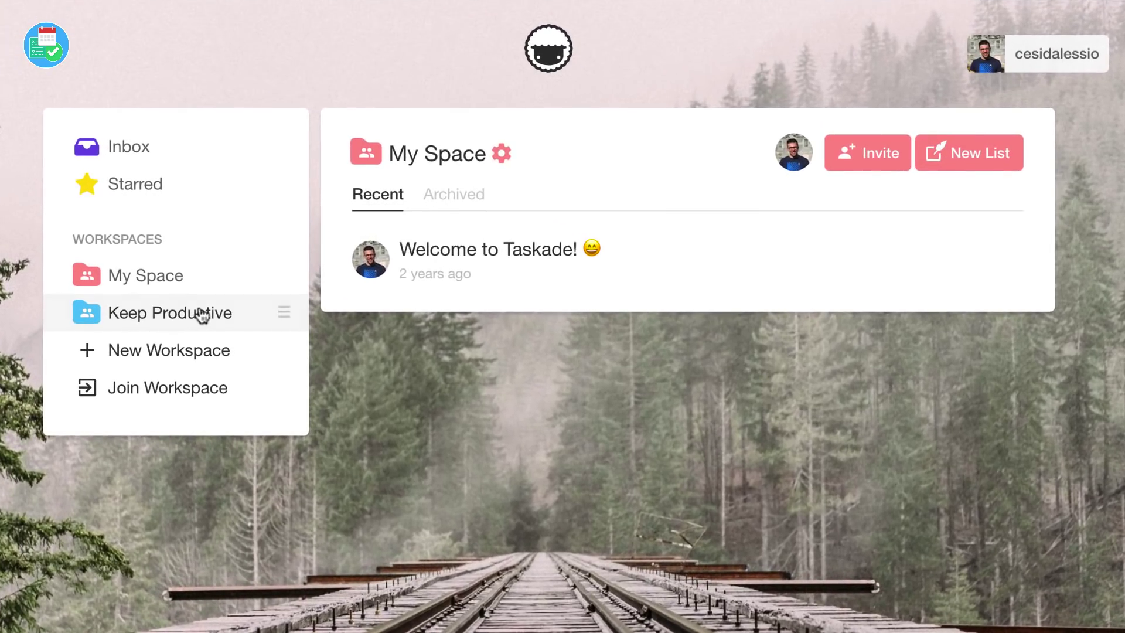
- Create a green workspace named New Area, skip inviting members, and open Keep Productive
{"action": "left_click", "coordinate": [242, 302]}
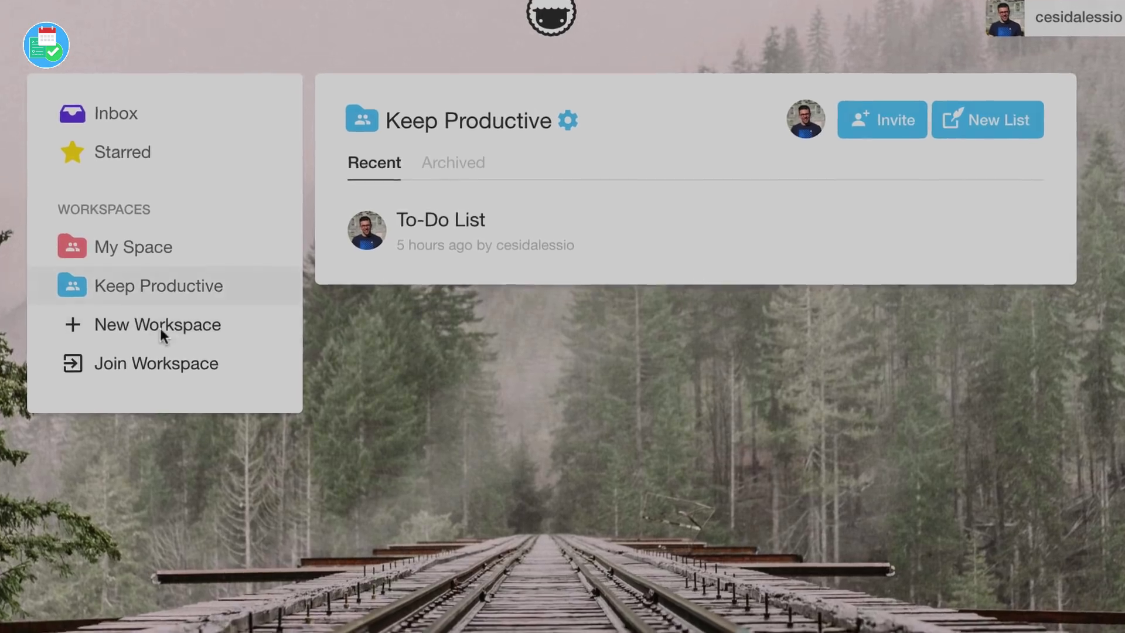
{"action": "left_click", "coordinate": [168, 355]}
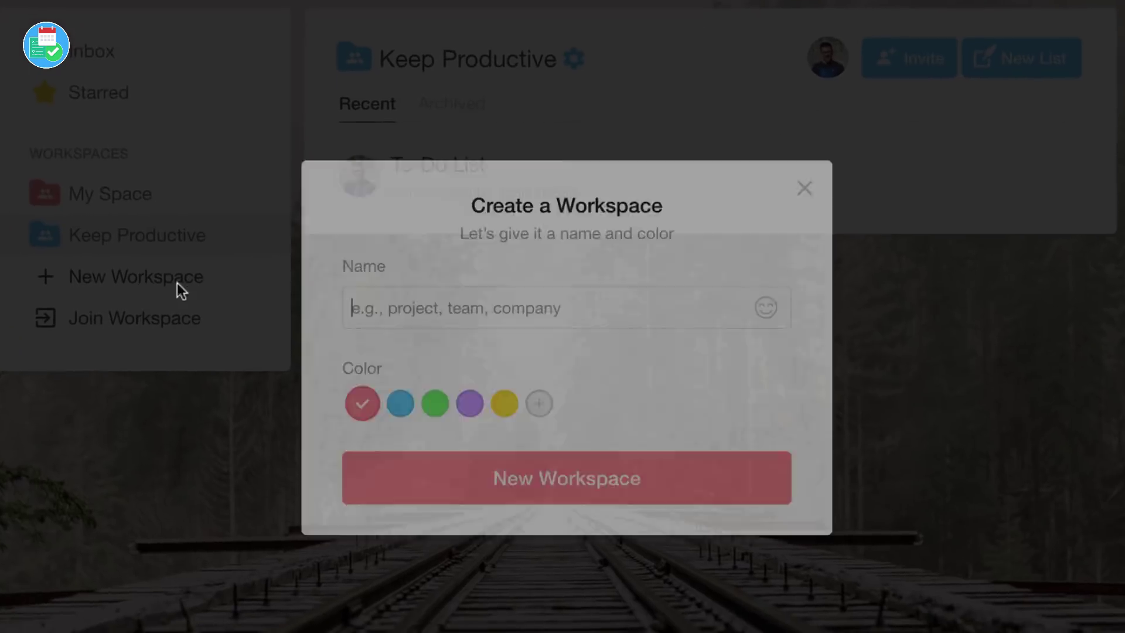
{"action": "left_click", "coordinate": [388, 278]}
{"action": "type", "text": "New Area"}
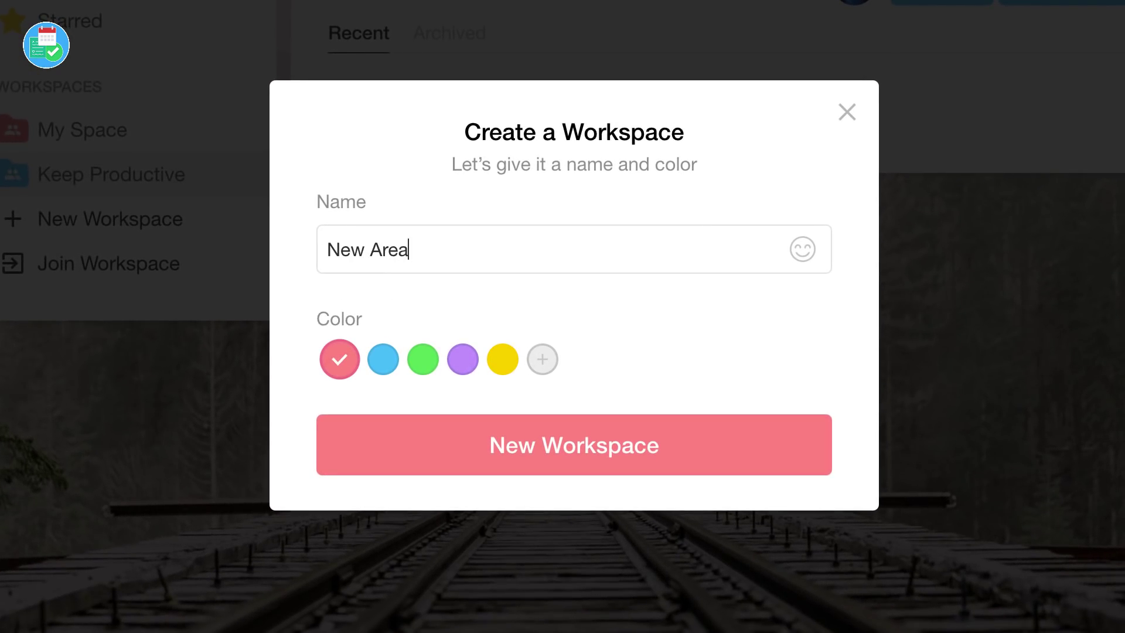
{"action": "left_click", "coordinate": [435, 361]}
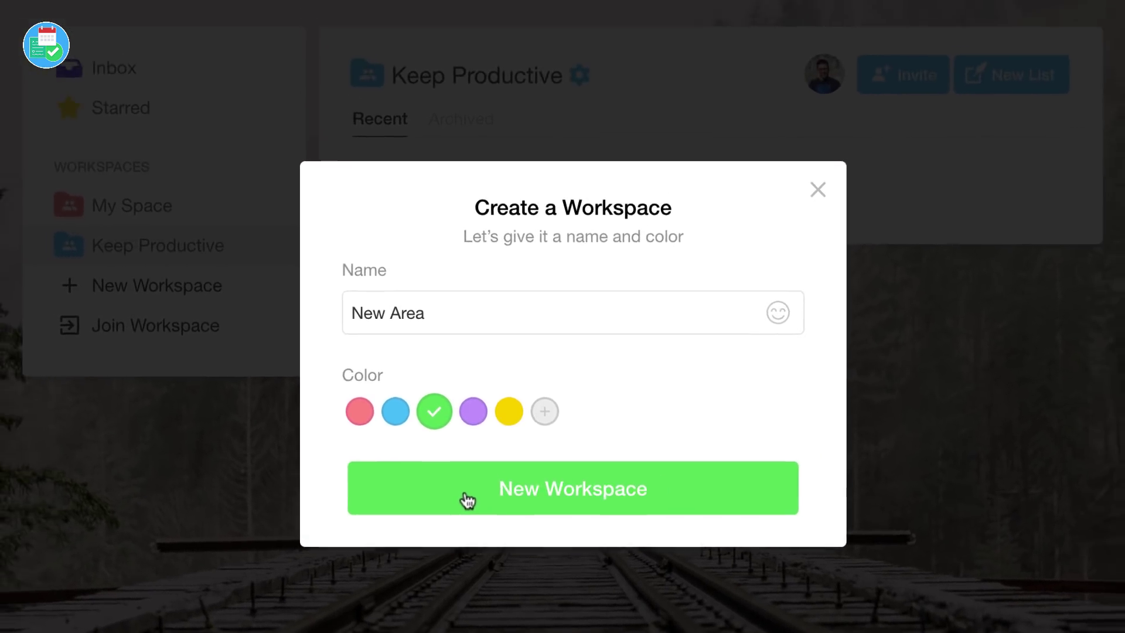
{"action": "left_click", "coordinate": [451, 492]}
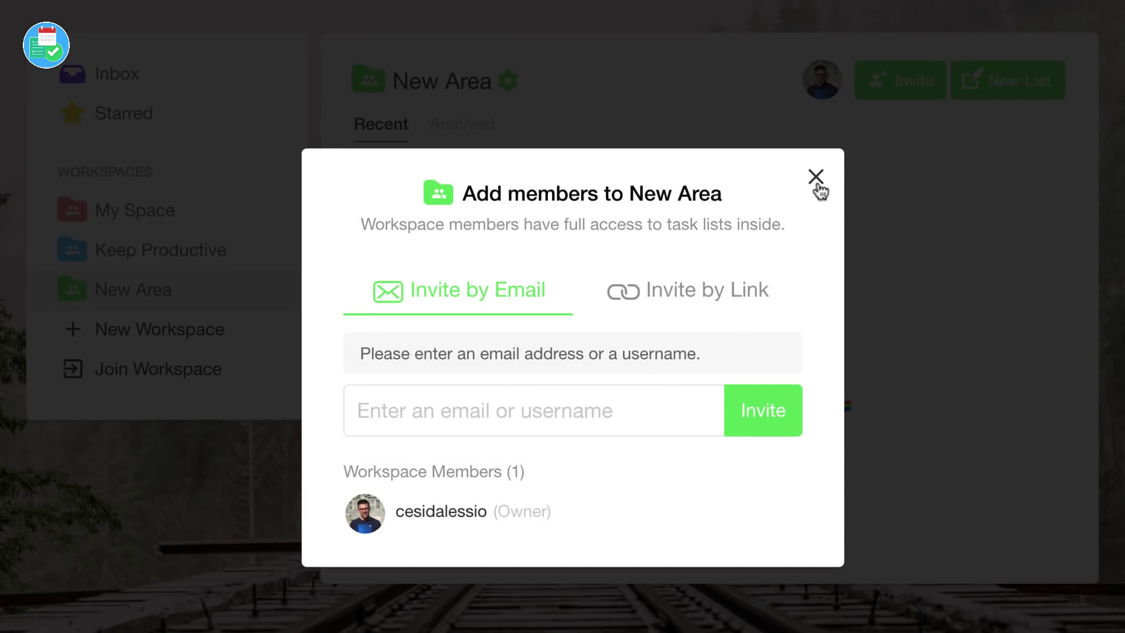
{"action": "left_click", "coordinate": [816, 177]}
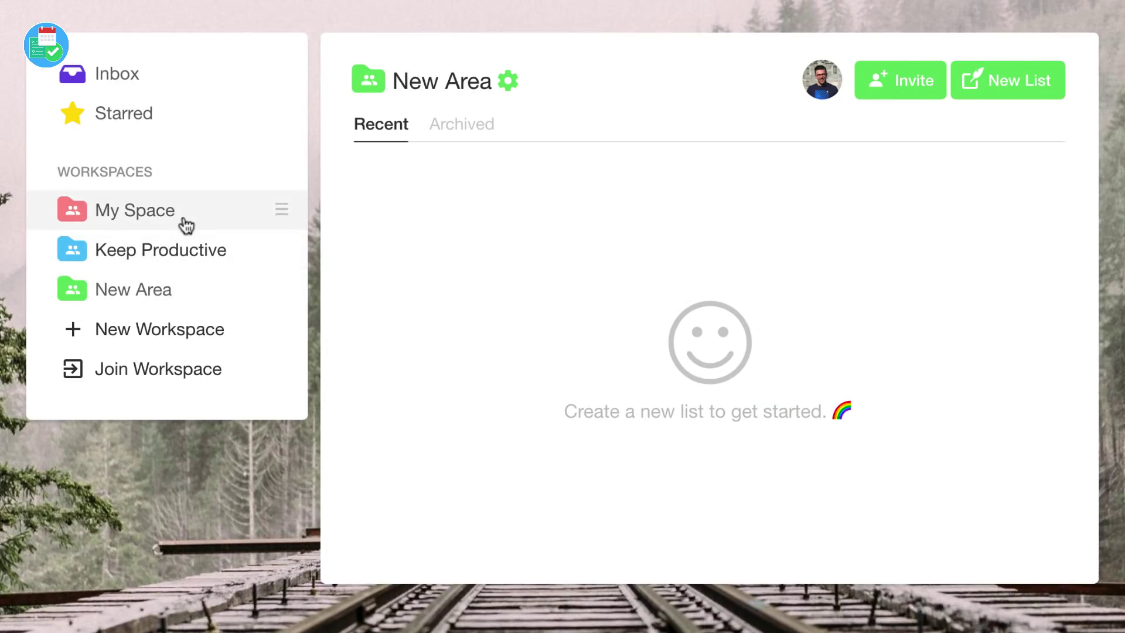
{"action": "left_click", "coordinate": [193, 251]}
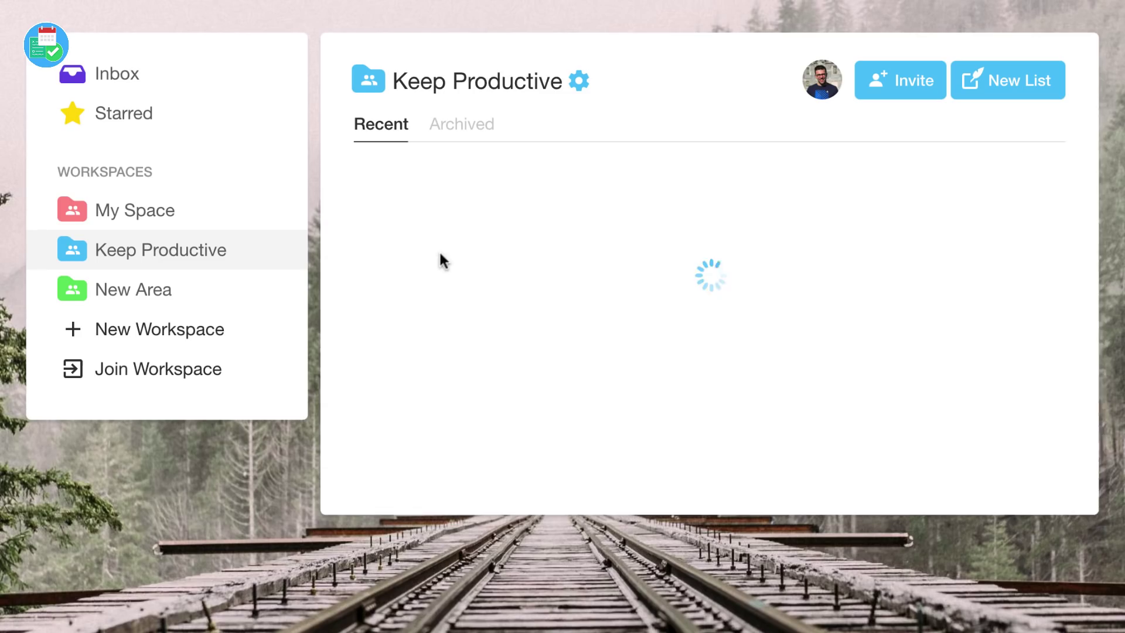
- Create a Bullet Journal list from a template and tick the Credit card company and 7 AM items
{"action": "left_click", "coordinate": [984, 88]}
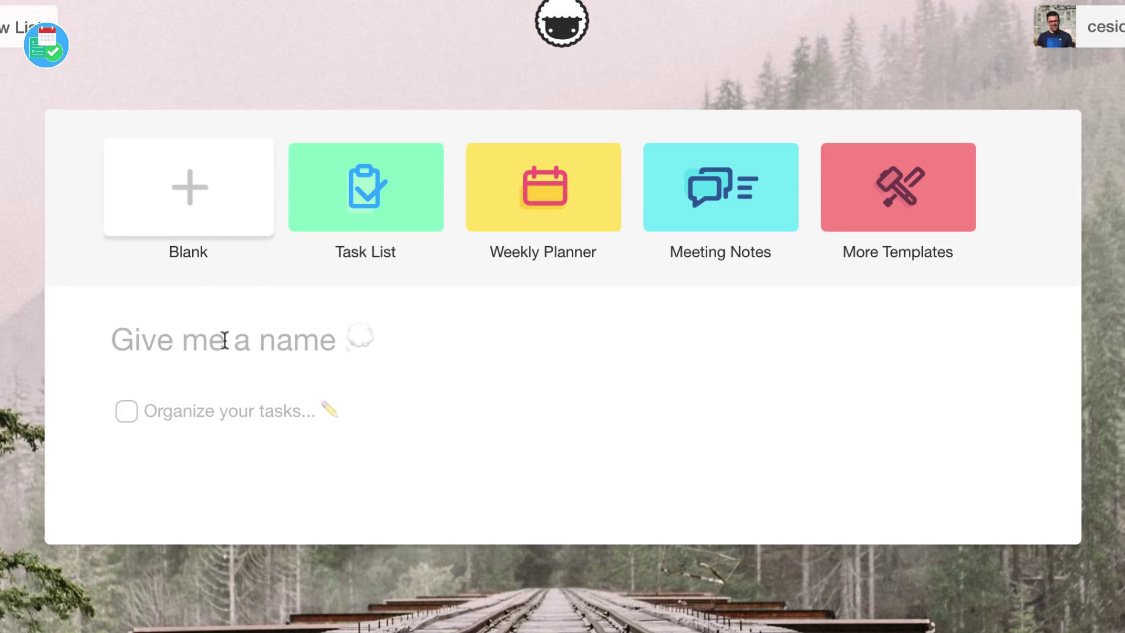
{"action": "type", "text": "Bob"}
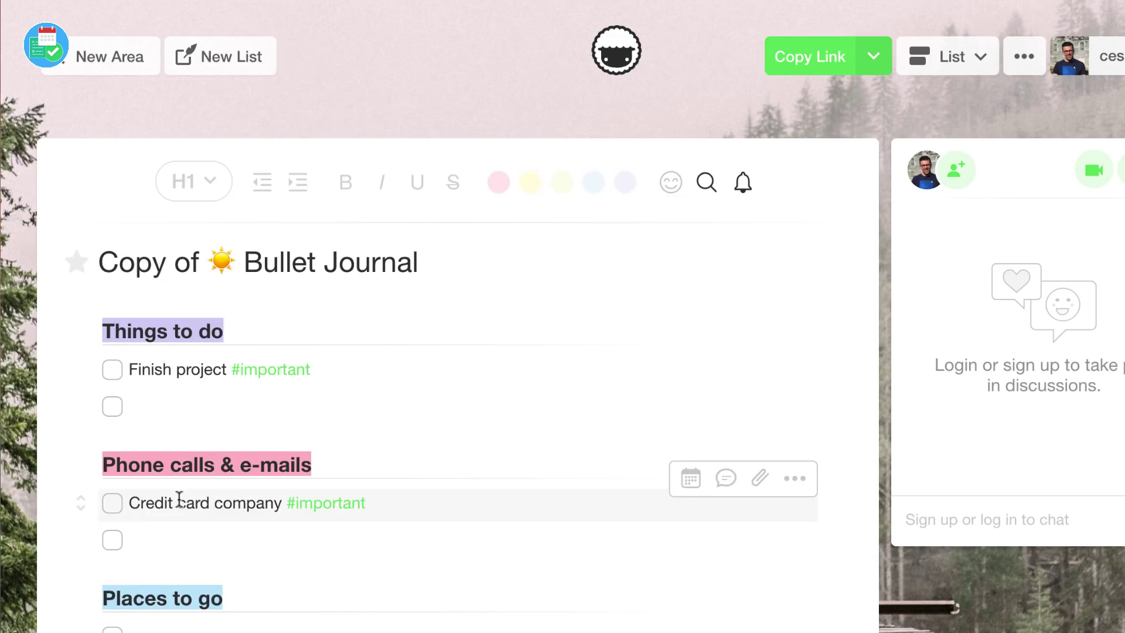
{"action": "left_click", "coordinate": [112, 501]}
{"action": "scroll", "coordinate": [156, 535], "scroll_direction": "down", "scroll_amount": 4}
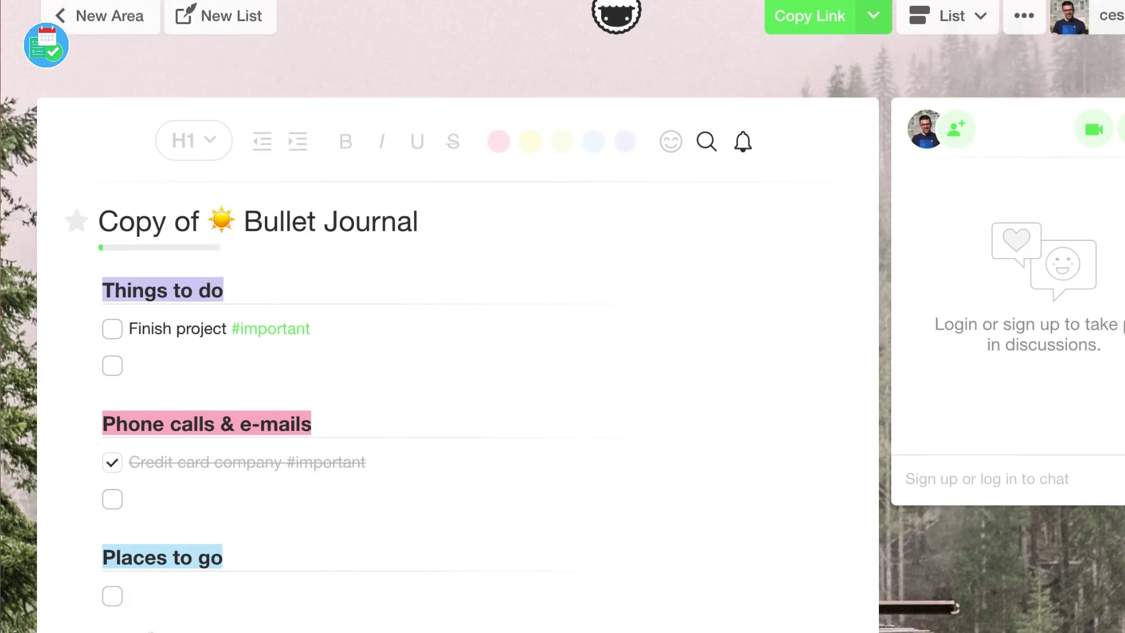
{"action": "left_click", "coordinate": [114, 571]}
{"action": "scroll", "coordinate": [117, 580], "scroll_direction": "down", "scroll_amount": 2}
- Add Haircut after 8 AM, a meeting after 12 PM, and Write article after 6 AM
{"action": "left_click", "coordinate": [203, 475]}
{"action": "type", "text": "Haircut"}
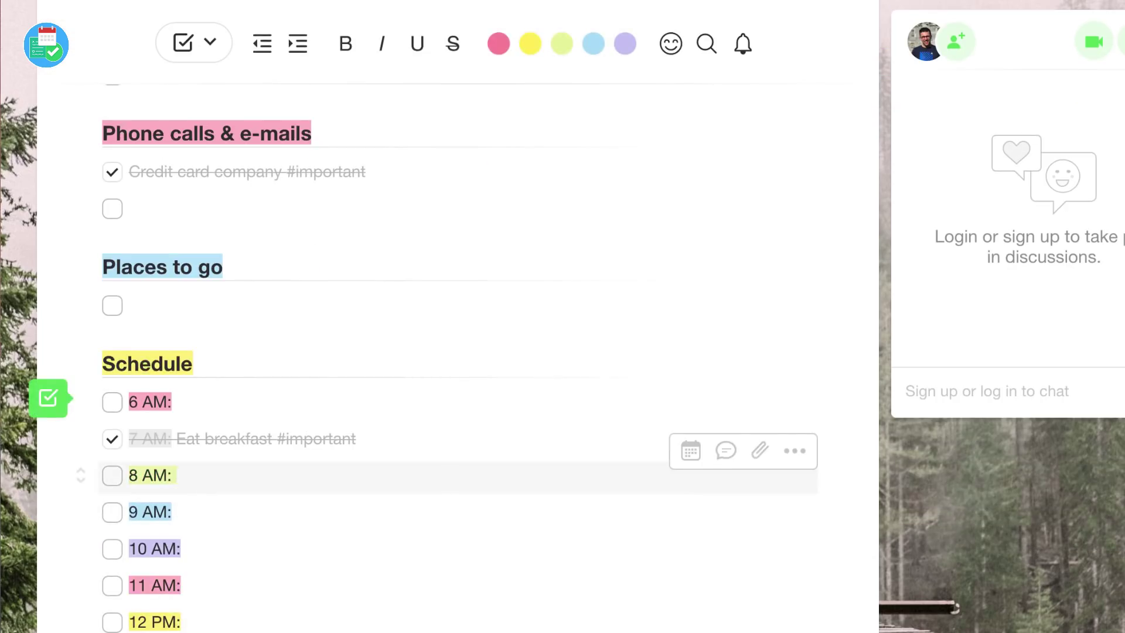
{"action": "left_click", "coordinate": [196, 622]}
{"action": "type", "text": "Meet Joel"}
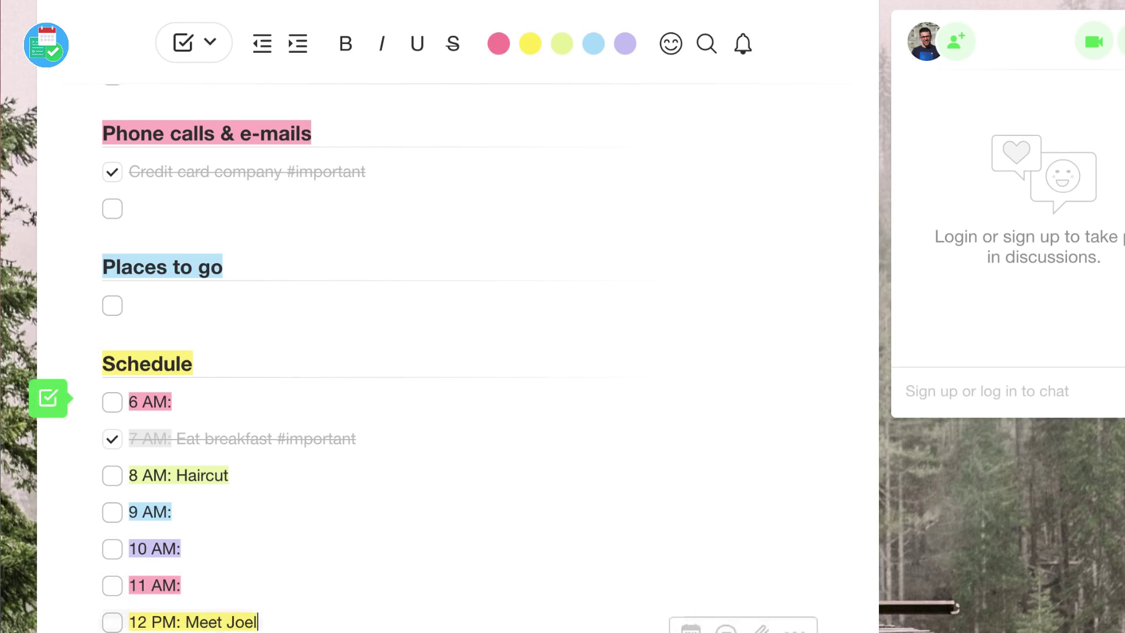
{"action": "left_click", "coordinate": [203, 397]}
{"action": "type", "text": "Write article"}
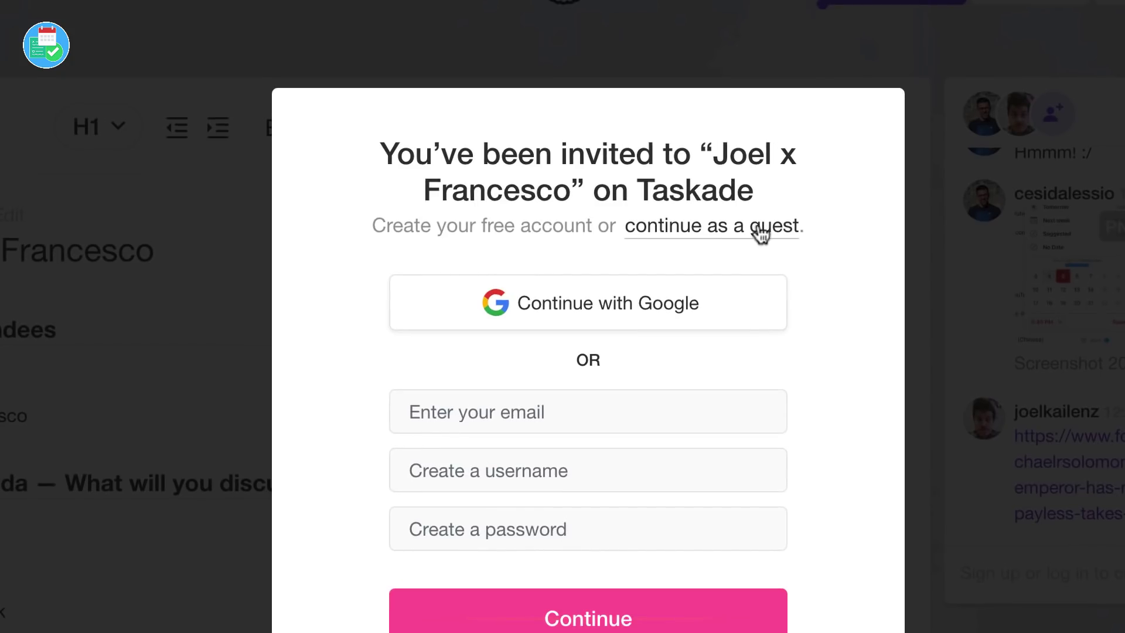
- Join the shared list as a guest, add the task 'Using Taskade as a guest', then begin signing up
{"action": "left_click", "coordinate": [760, 233]}
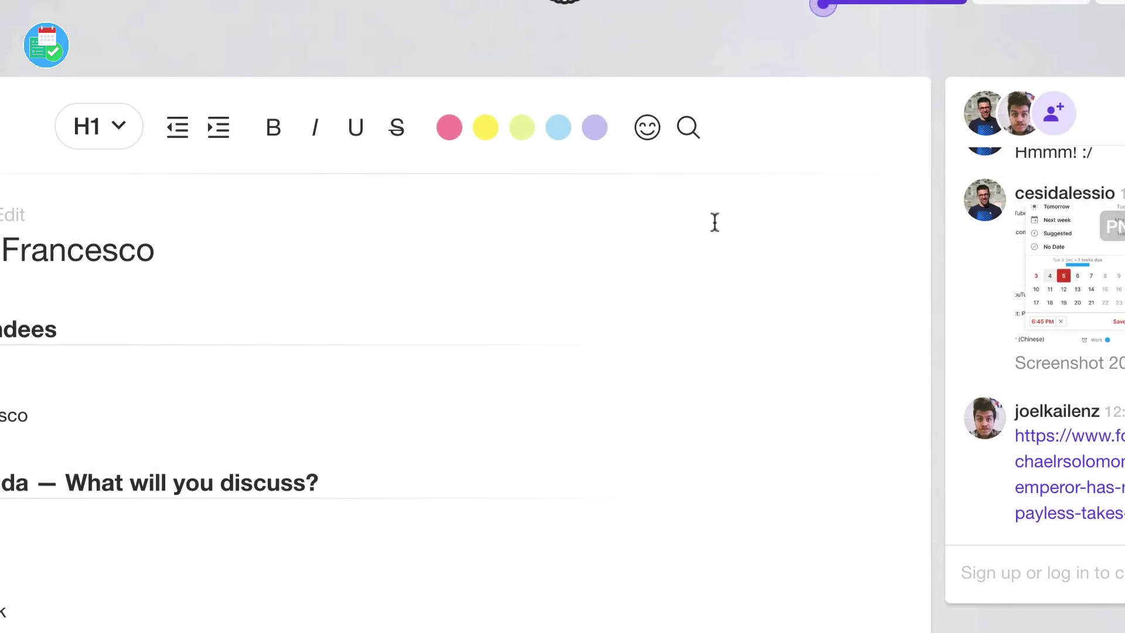
{"action": "scroll", "coordinate": [368, 265], "scroll_direction": "down", "scroll_amount": 1}
{"action": "left_click", "coordinate": [286, 449]}
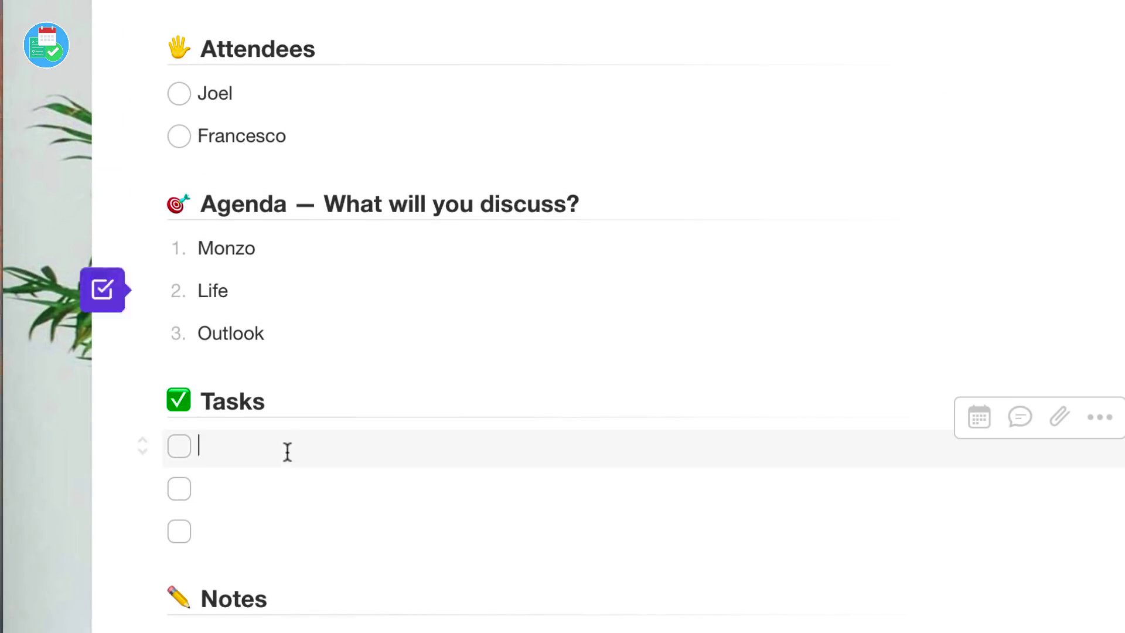
{"action": "type", "text": "Using Taska"}
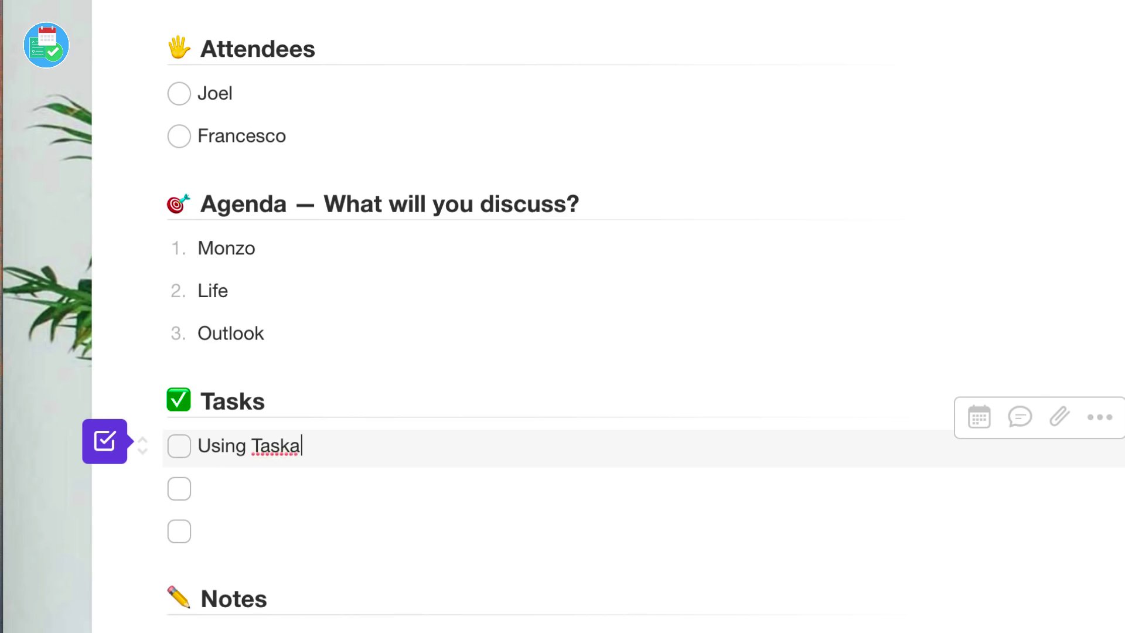
{"action": "type", "text": "de as a guest"}
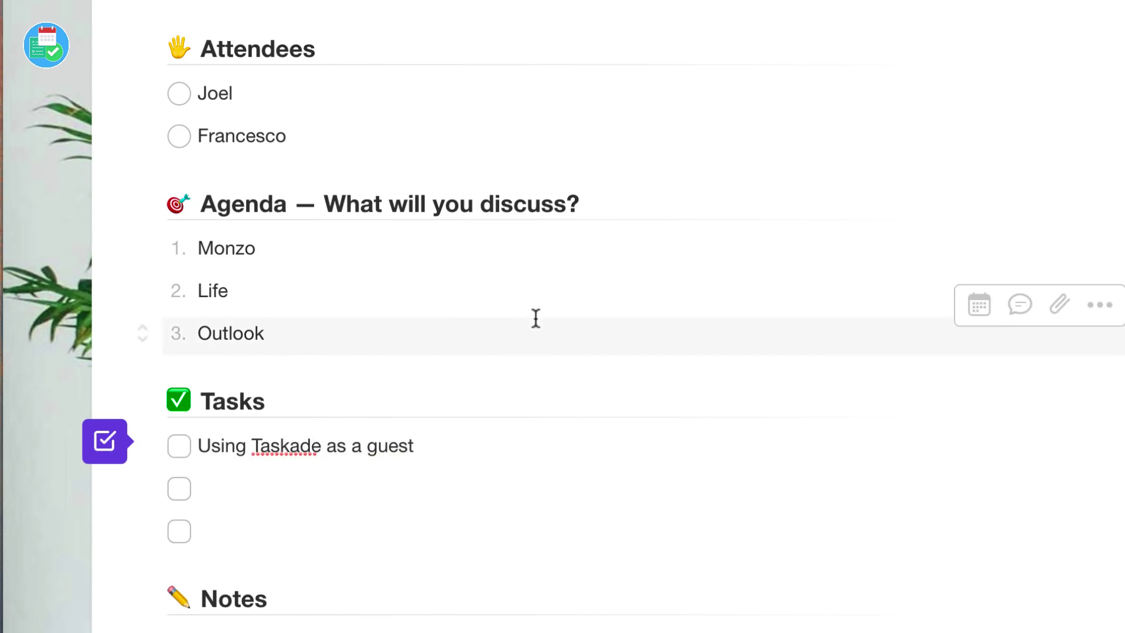
{"action": "scroll", "coordinate": [533, 315], "scroll_direction": "up", "scroll_amount": 2}
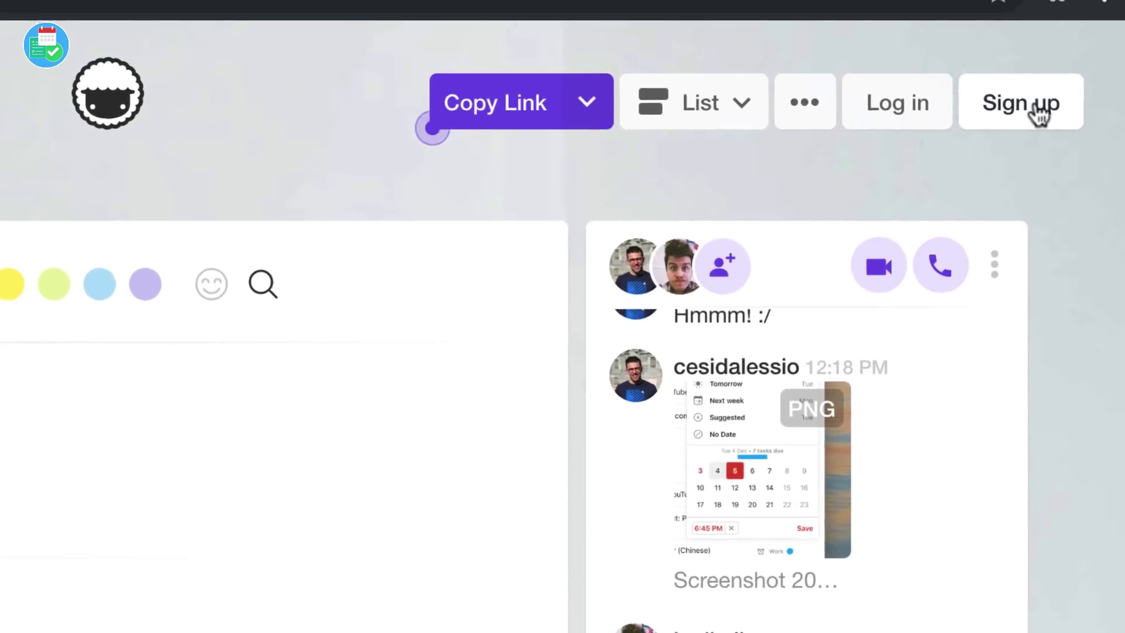
{"action": "left_click", "coordinate": [1124, 18]}
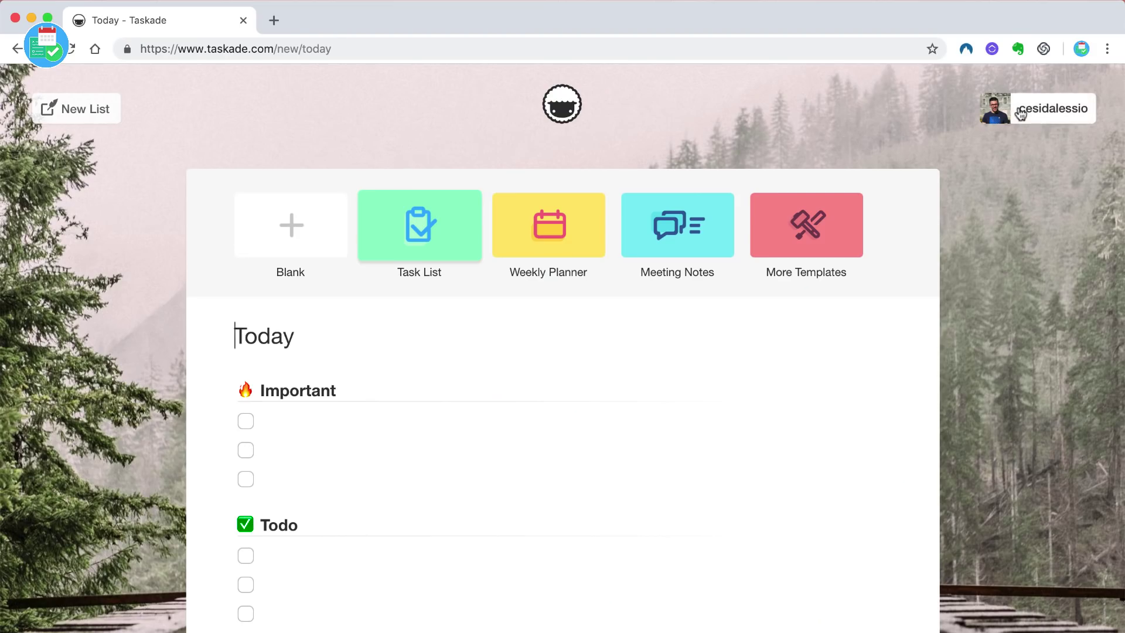
- Go to the workspace dashboard from the account menu
{"action": "left_click", "coordinate": [1021, 114]}
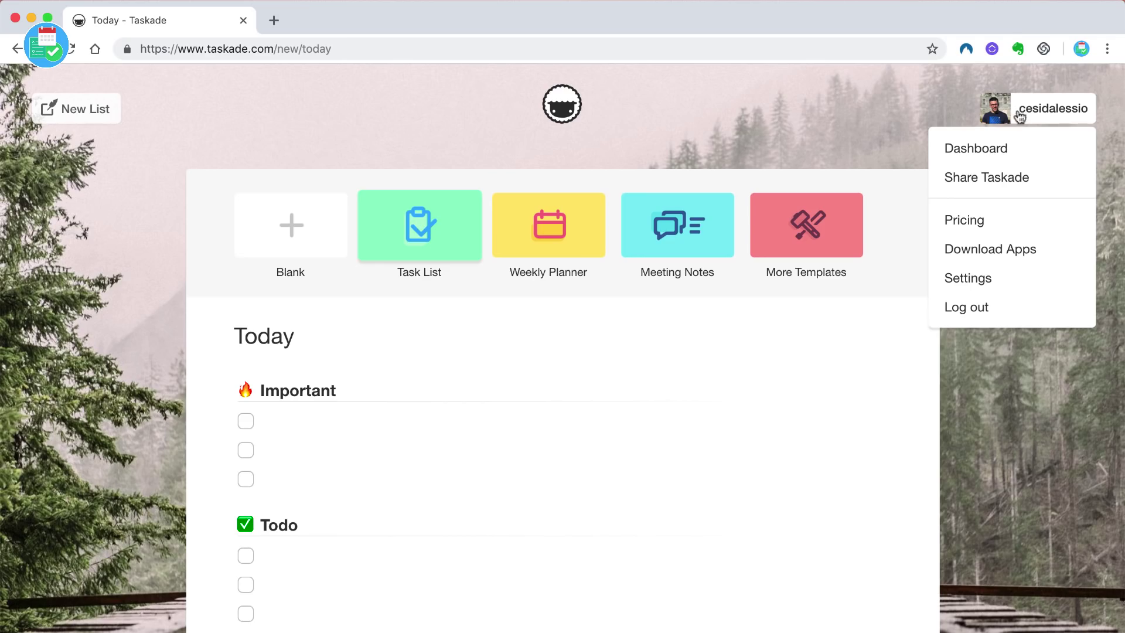
{"action": "left_click", "coordinate": [994, 149]}
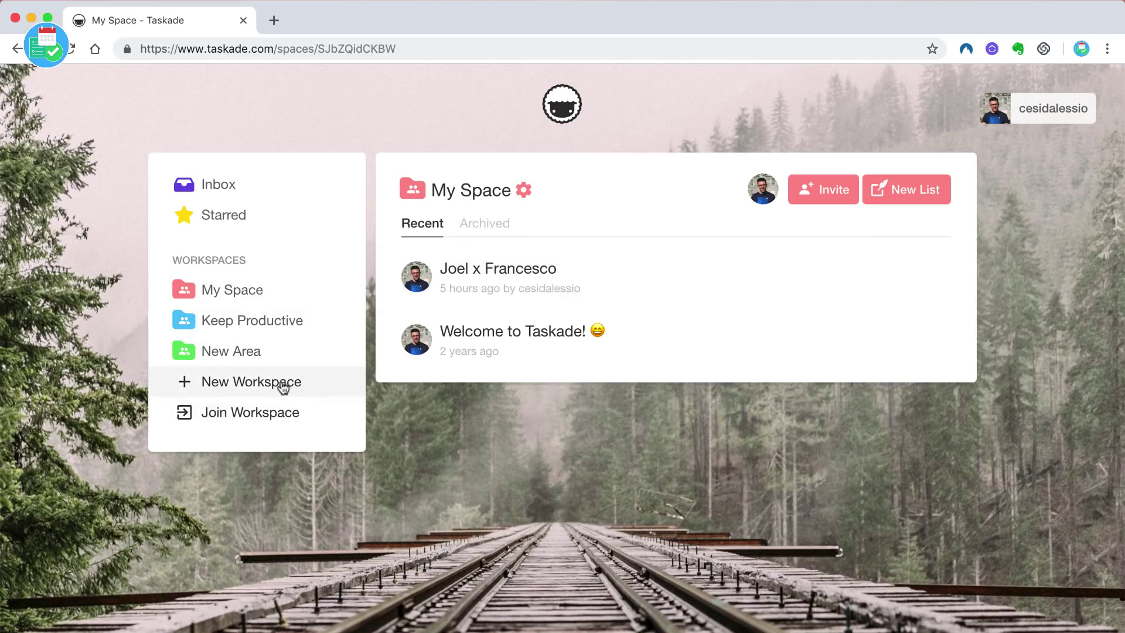
- Open My Space's archived lists via its settings gear and the Archived tab
{"action": "left_click", "coordinate": [274, 412]}
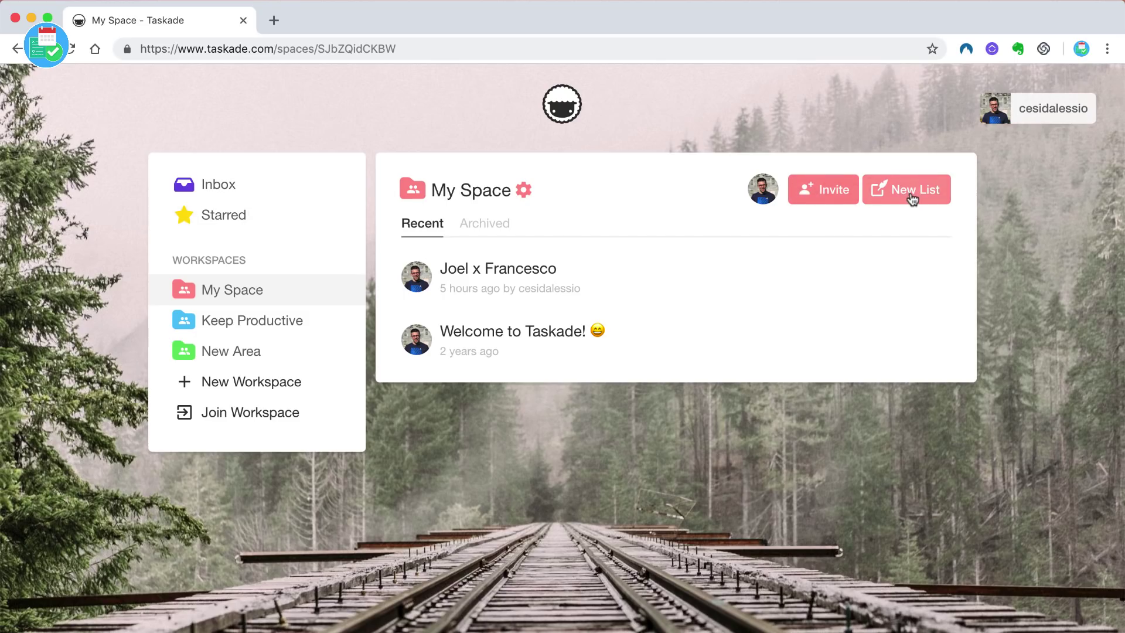
{"action": "left_click", "coordinate": [525, 192]}
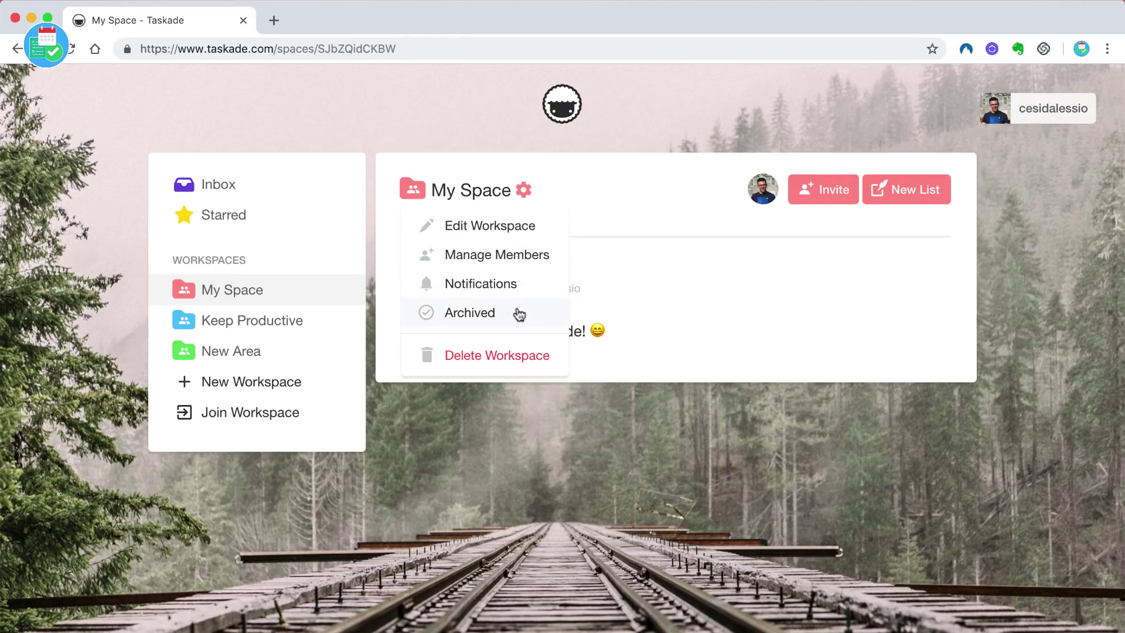
{"action": "left_click", "coordinate": [614, 301]}
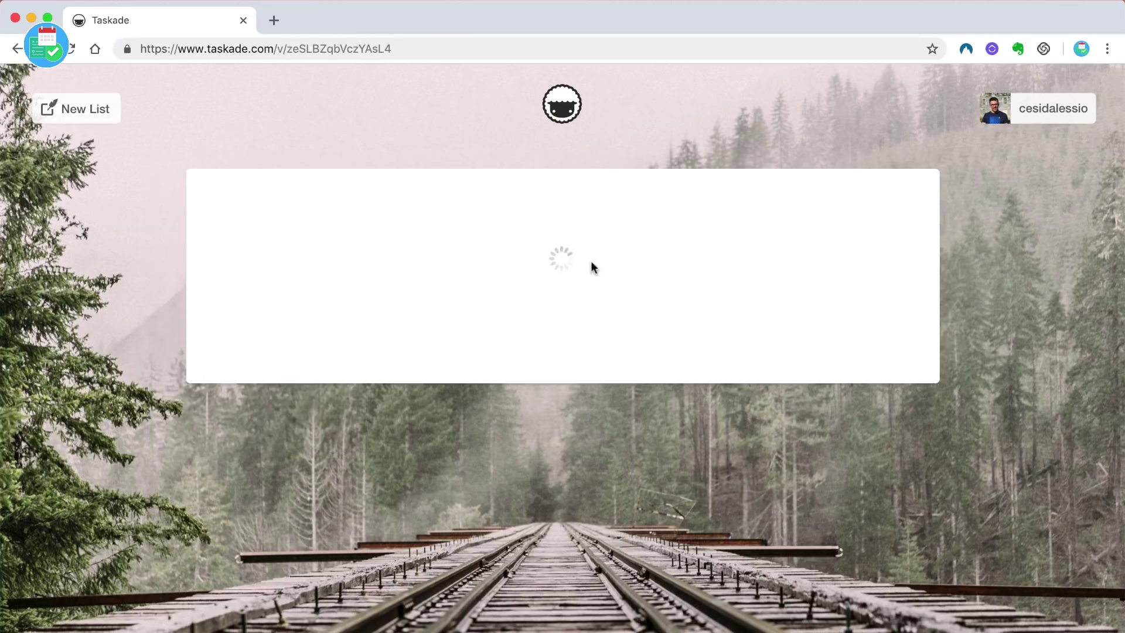
{"action": "left_click", "coordinate": [18, 49]}
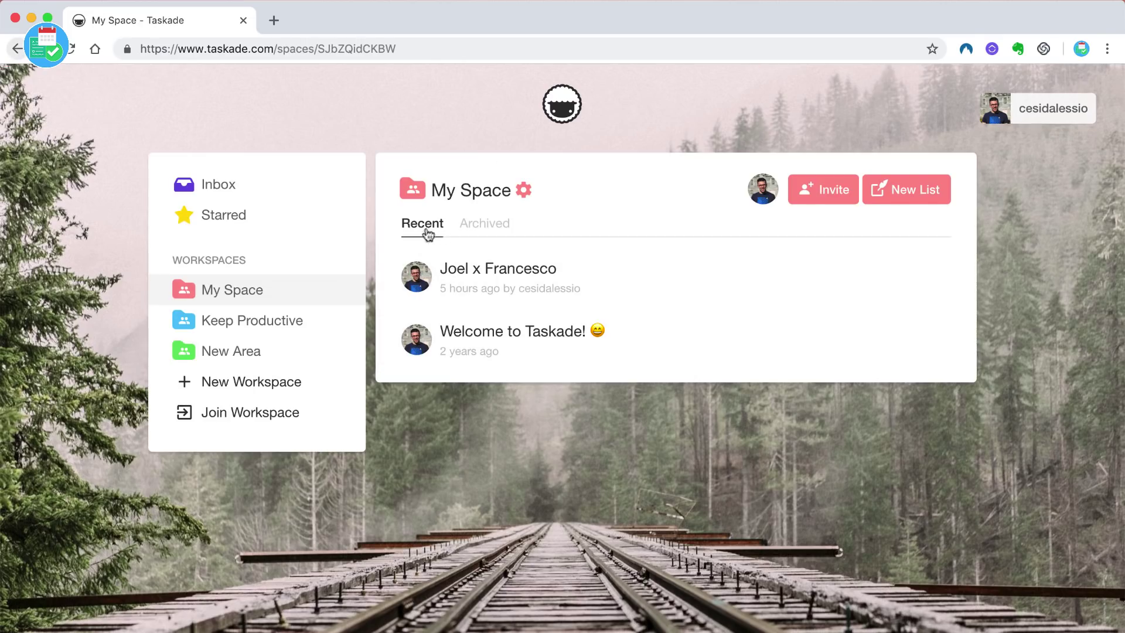
{"action": "left_click", "coordinate": [484, 225]}
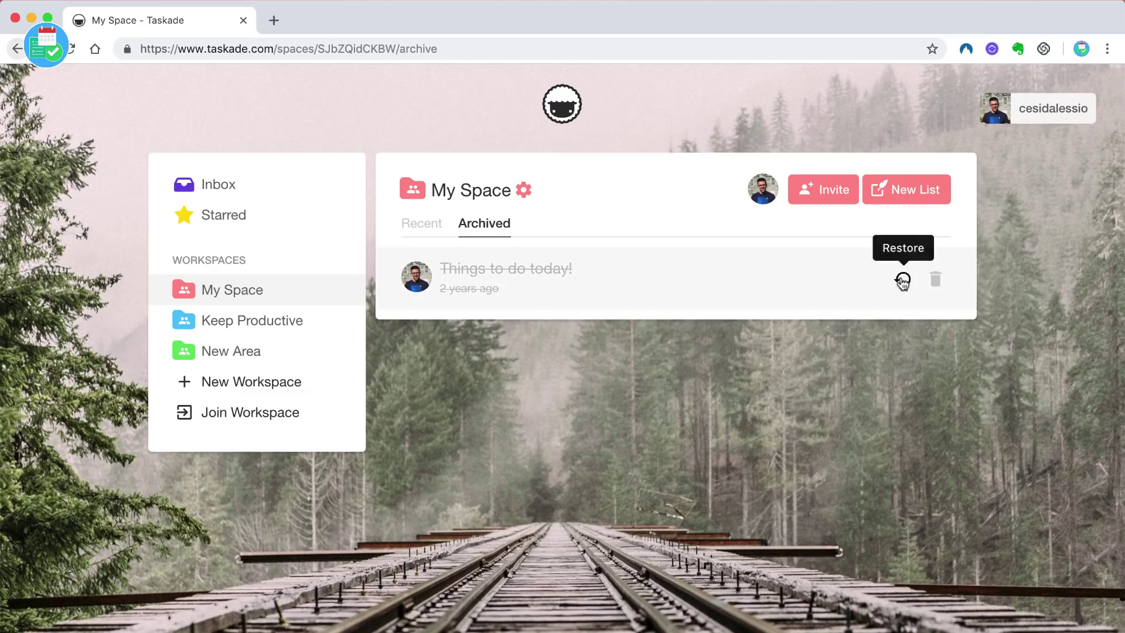
- Permanently delete the archived Things to do today! list
{"action": "left_click", "coordinate": [934, 279]}
{"action": "left_click", "coordinate": [716, 140]}
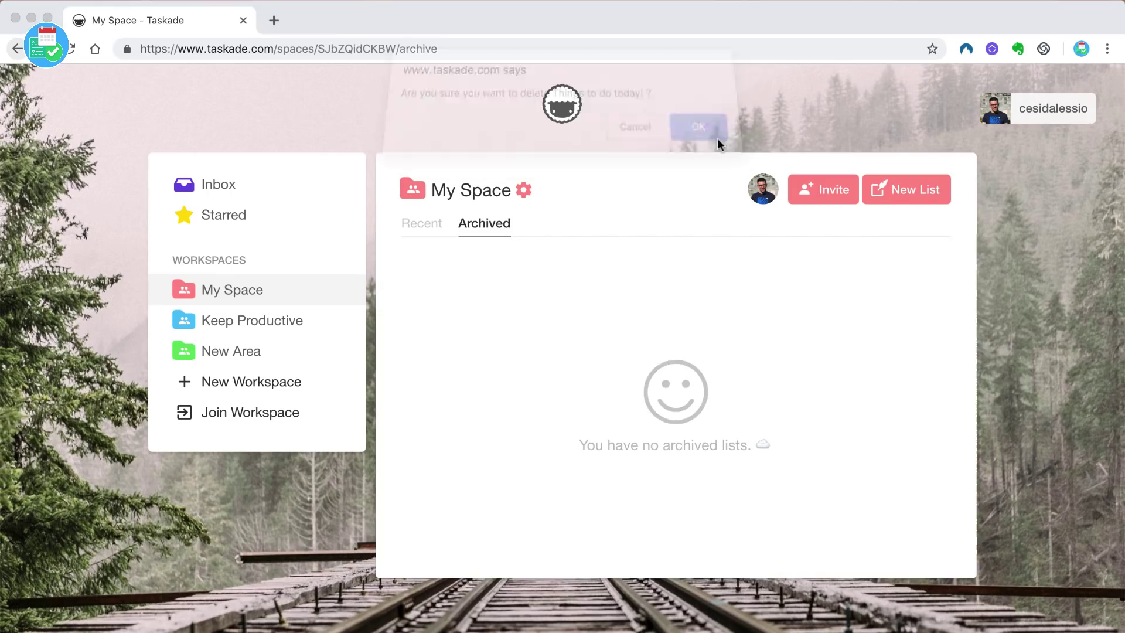
{"action": "left_click", "coordinate": [424, 228]}
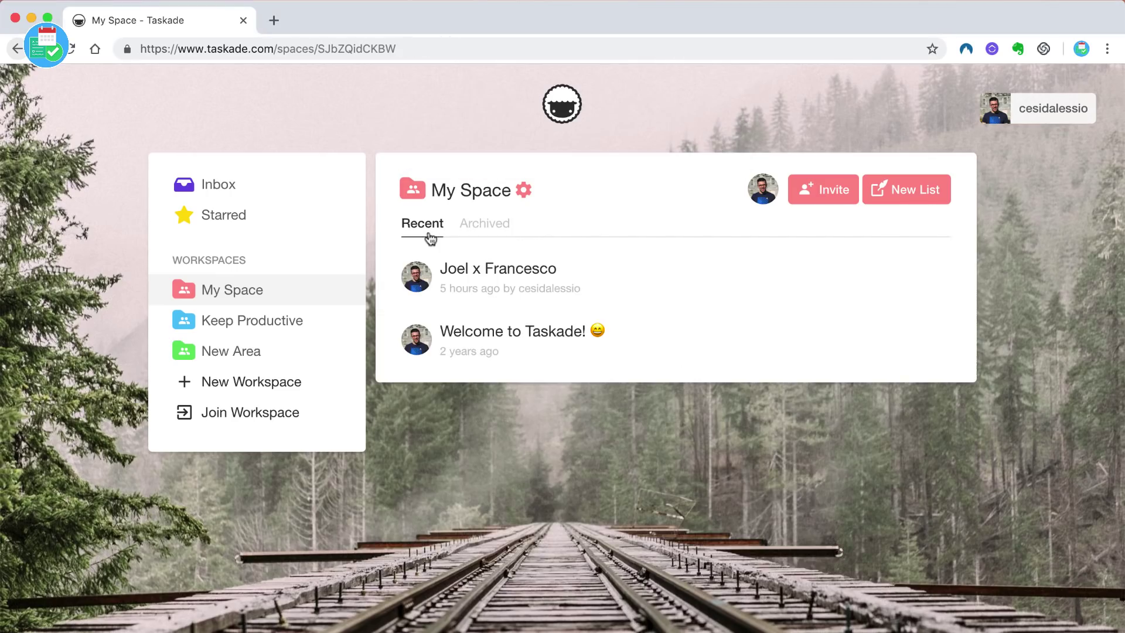
- Star the Weekly Planner list in the Inbox
{"action": "left_click", "coordinate": [245, 185]}
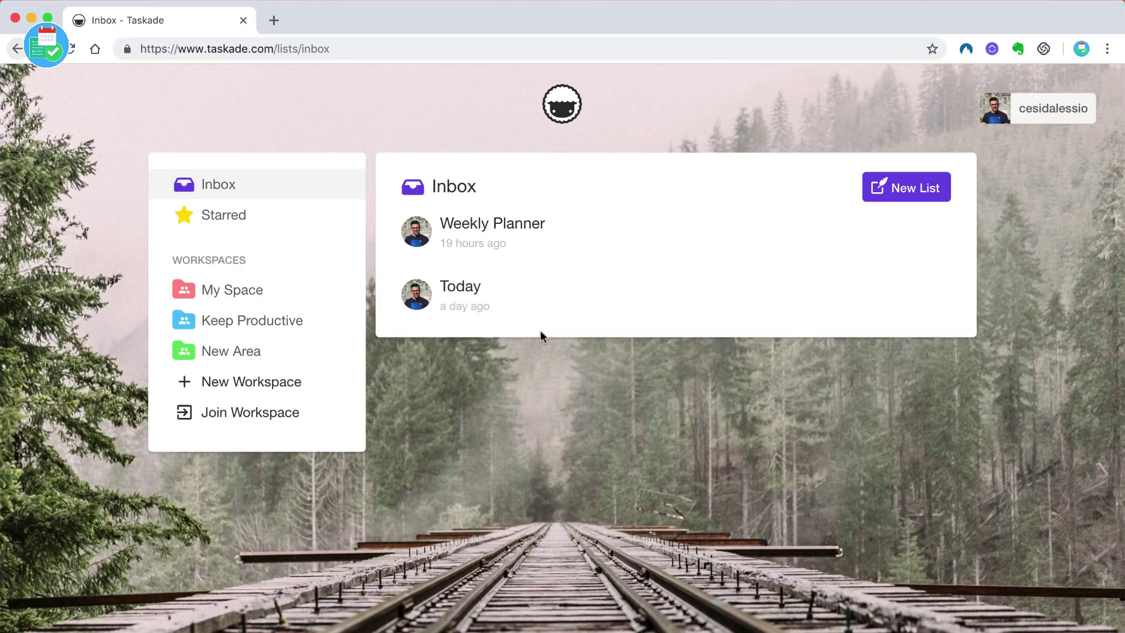
{"action": "left_click", "coordinate": [300, 223]}
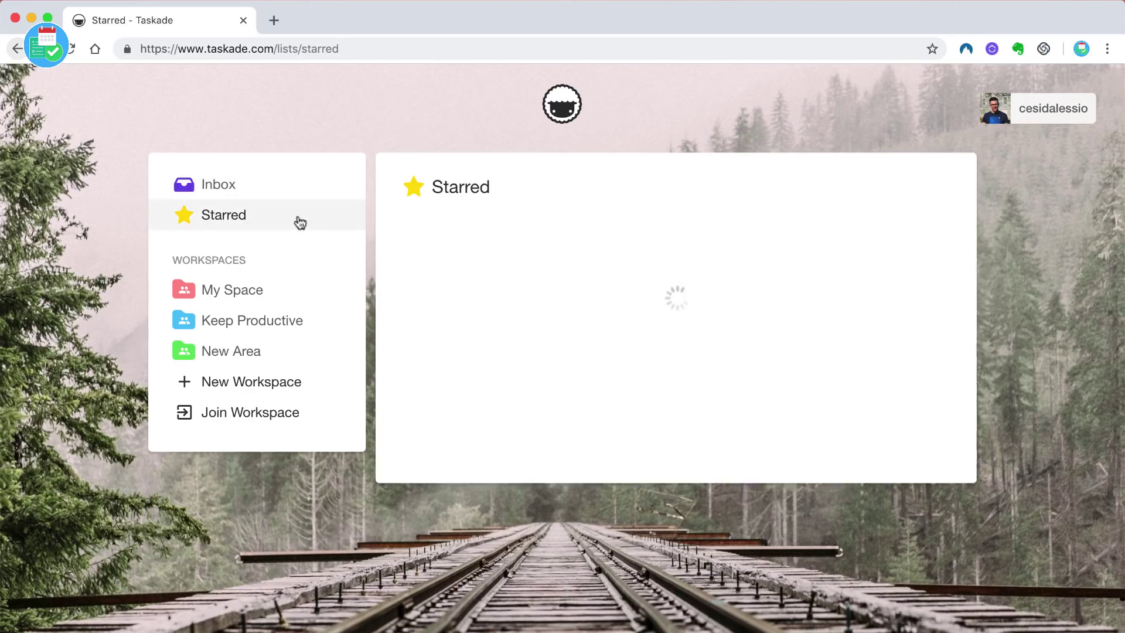
{"action": "left_click", "coordinate": [276, 191]}
{"action": "left_click", "coordinate": [937, 233]}
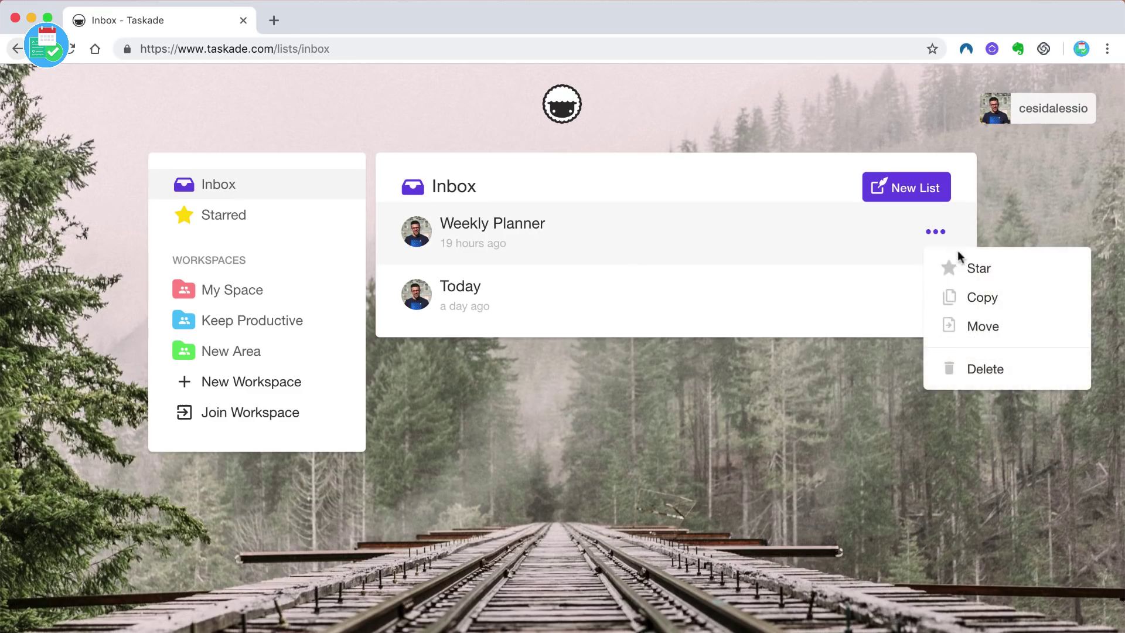
{"action": "left_click", "coordinate": [961, 259]}
{"action": "left_click", "coordinate": [928, 233]}
{"action": "left_click", "coordinate": [827, 401]}
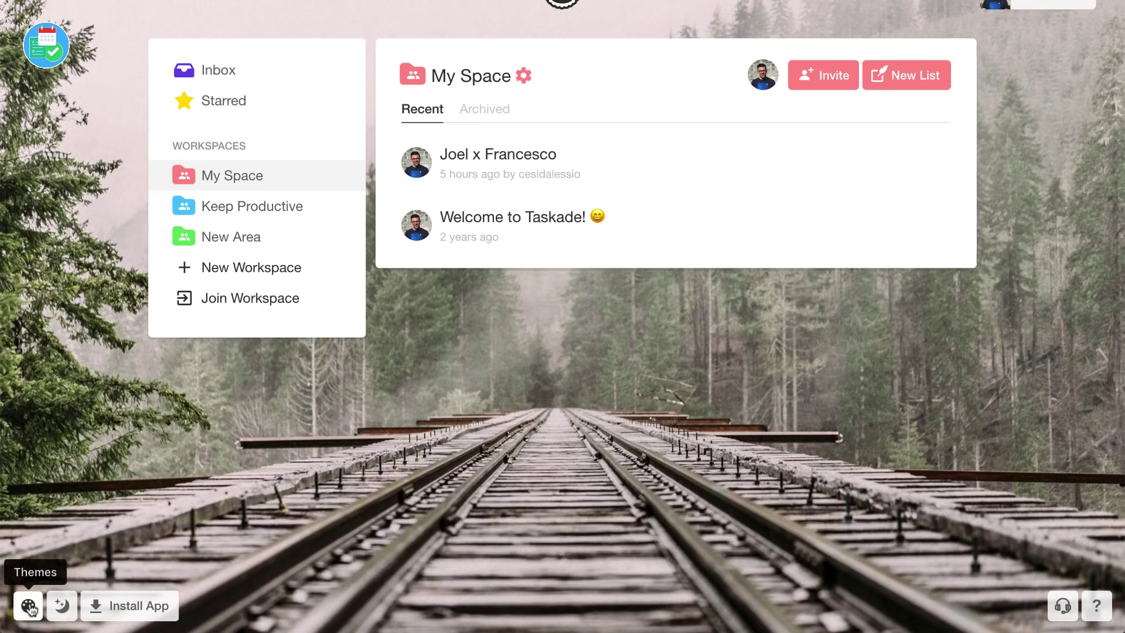
- Set the harbour aerial photo as the background, then switch on Night Mode
{"action": "left_click", "coordinate": [28, 606]}
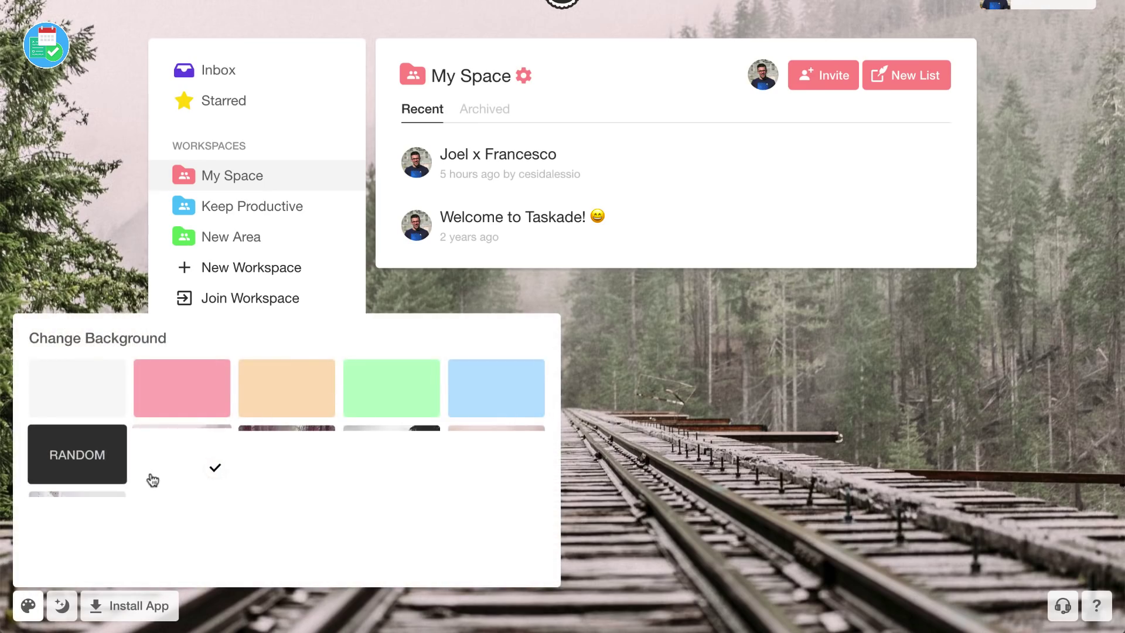
{"action": "scroll", "coordinate": [153, 478], "scroll_direction": "down", "scroll_amount": 3}
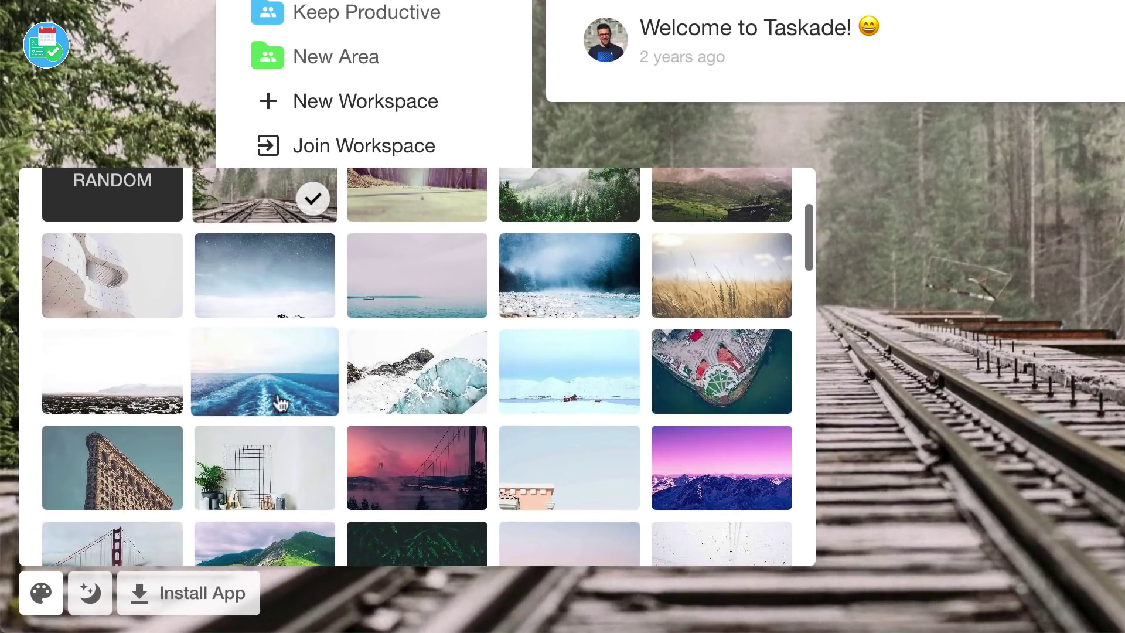
{"action": "left_click", "coordinate": [721, 375]}
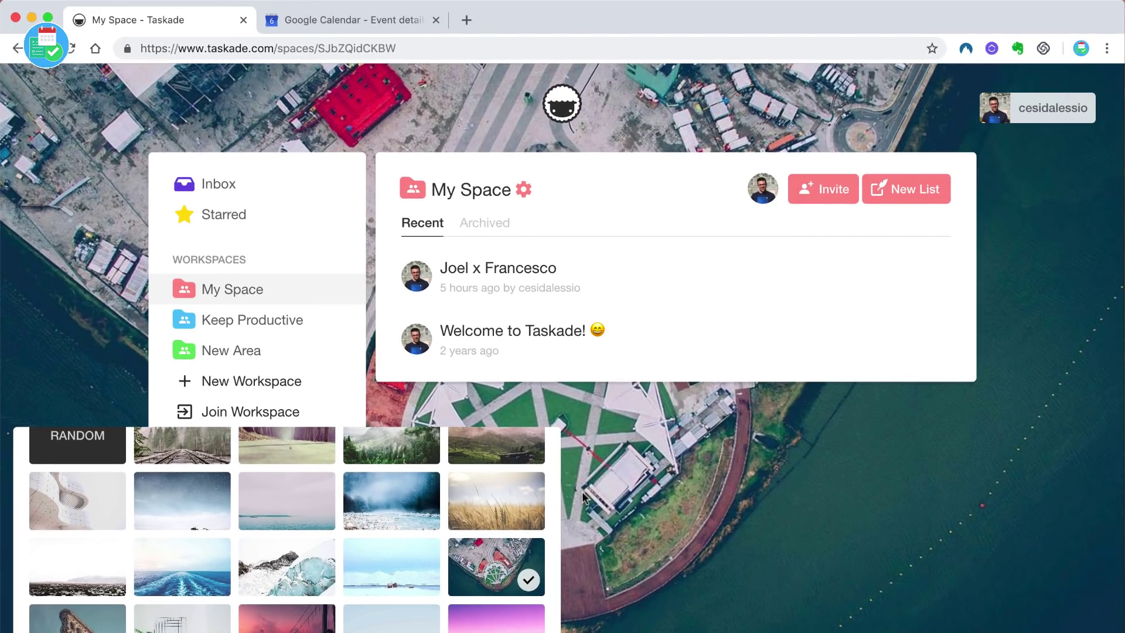
{"action": "left_click", "coordinate": [583, 497]}
{"action": "left_click", "coordinate": [62, 631]}
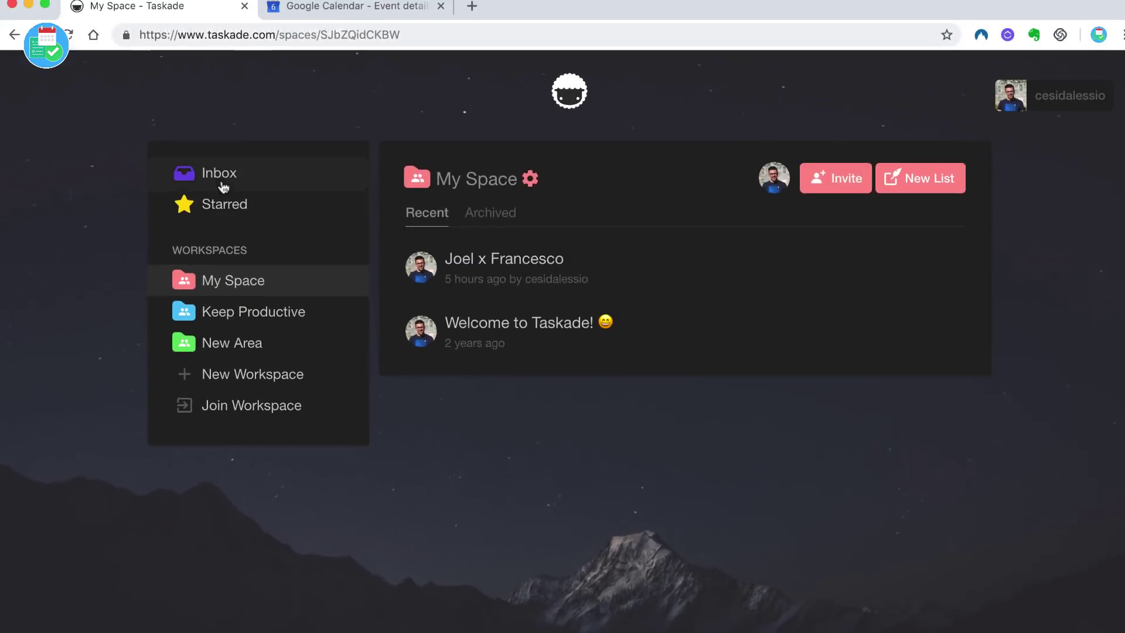
- Open the Weekly Planner list from the Inbox and scroll through its tasks
{"action": "left_click", "coordinate": [221, 174]}
{"action": "left_click", "coordinate": [475, 227]}
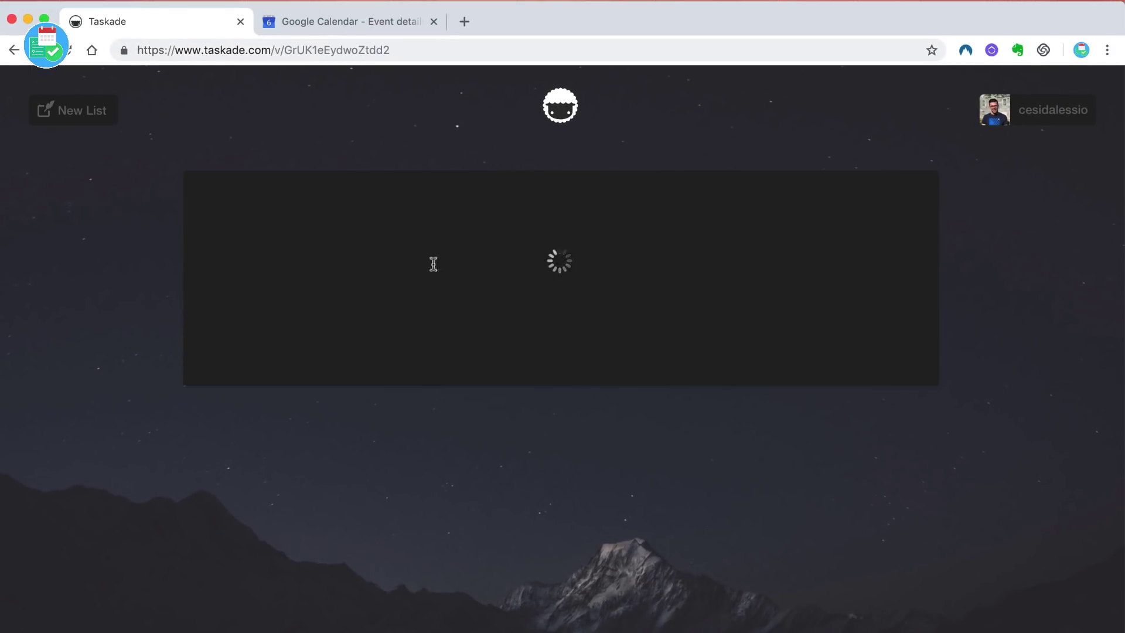
{"action": "scroll", "coordinate": [437, 287], "scroll_direction": "down", "scroll_amount": 1}
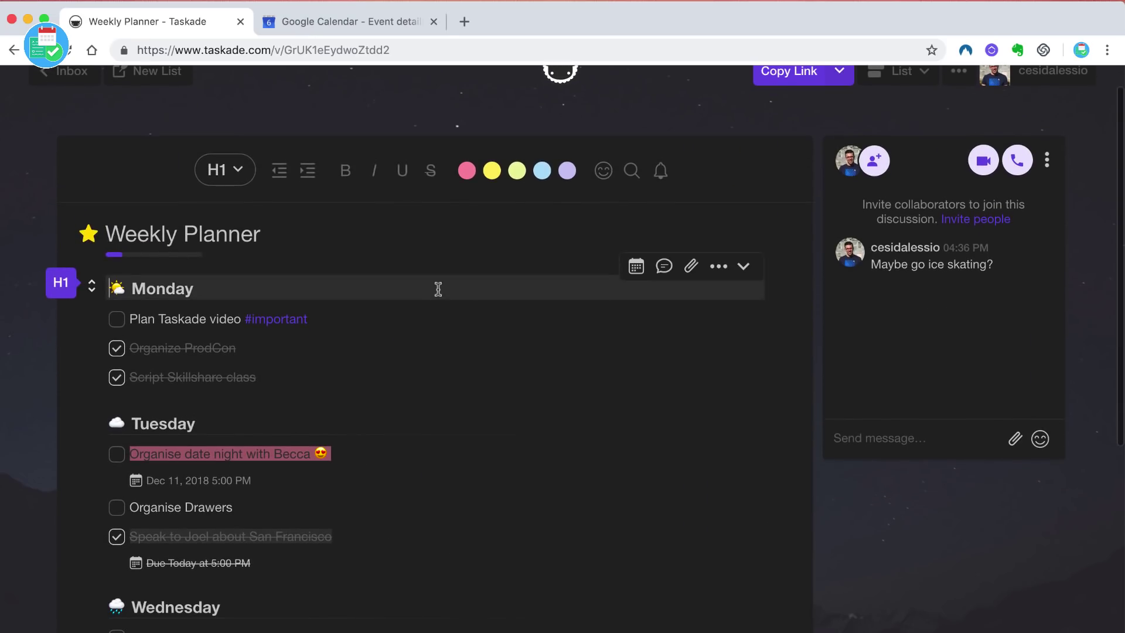
{"action": "scroll", "coordinate": [558, 300], "scroll_direction": "up", "scroll_amount": 1}
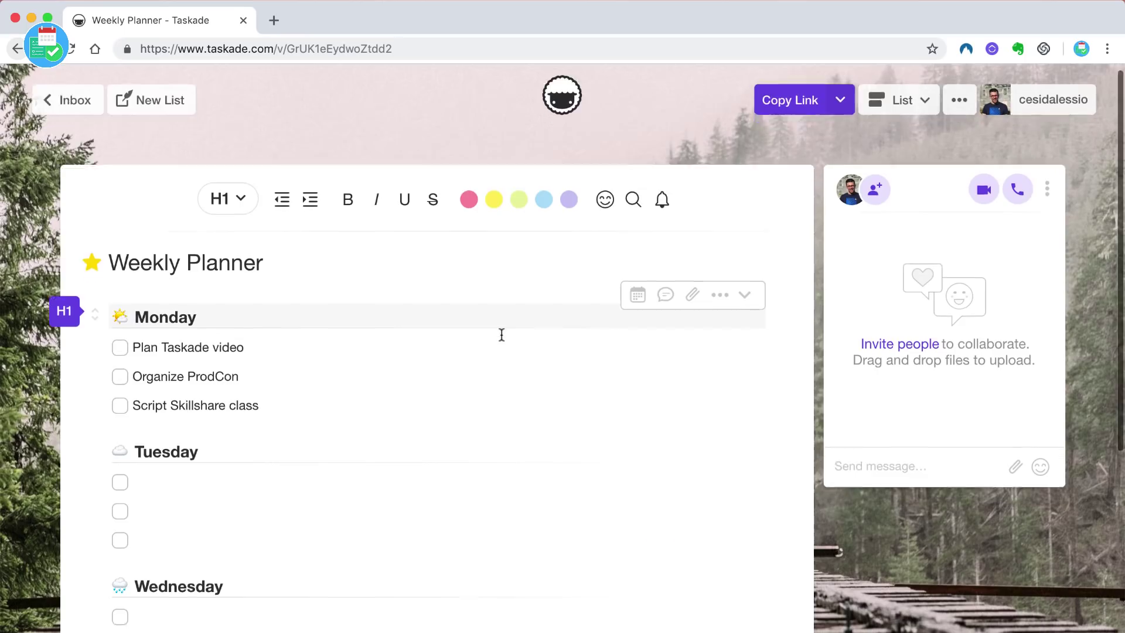
{"action": "scroll", "coordinate": [501, 334], "scroll_direction": "down", "scroll_amount": 3}
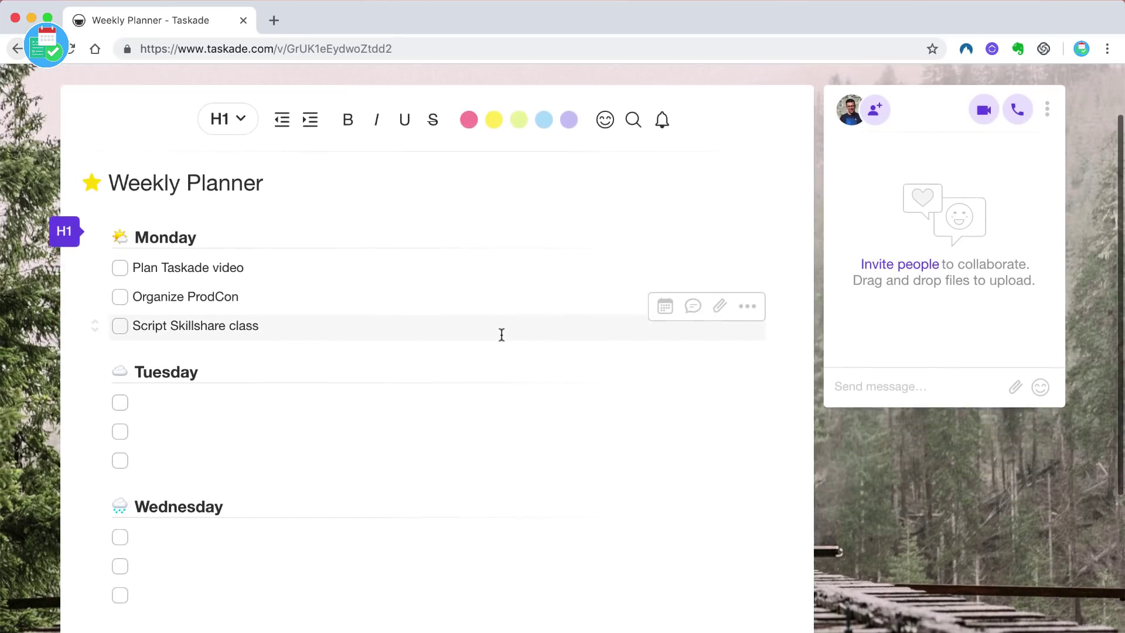
{"action": "scroll", "coordinate": [501, 335], "scroll_direction": "up", "scroll_amount": 3}
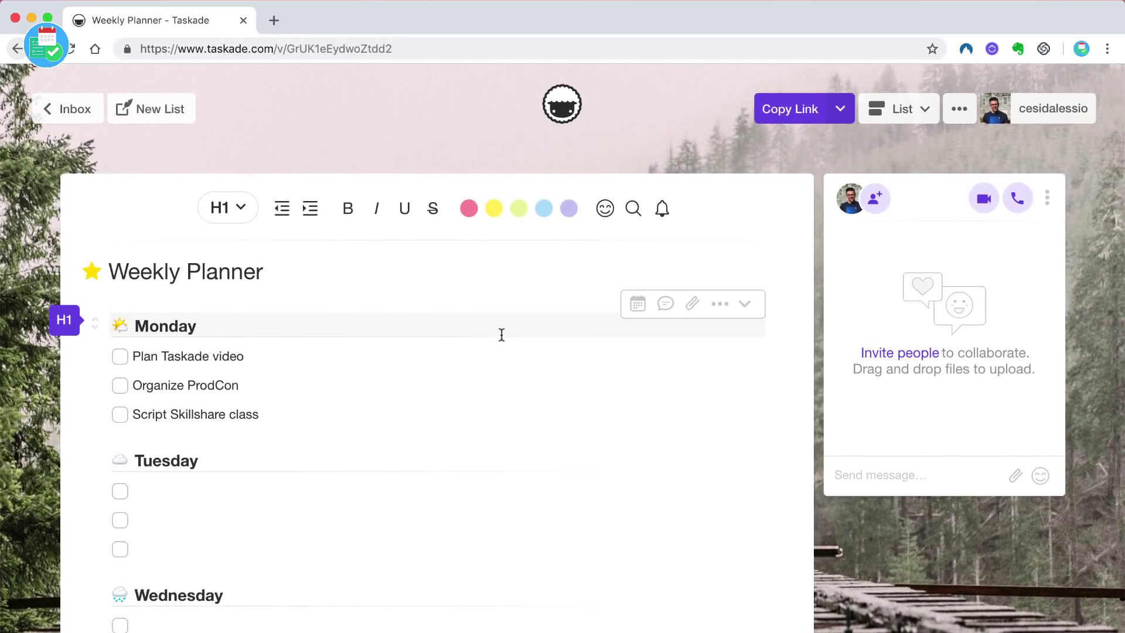
{"action": "scroll", "coordinate": [502, 334], "scroll_direction": "down", "scroll_amount": 2}
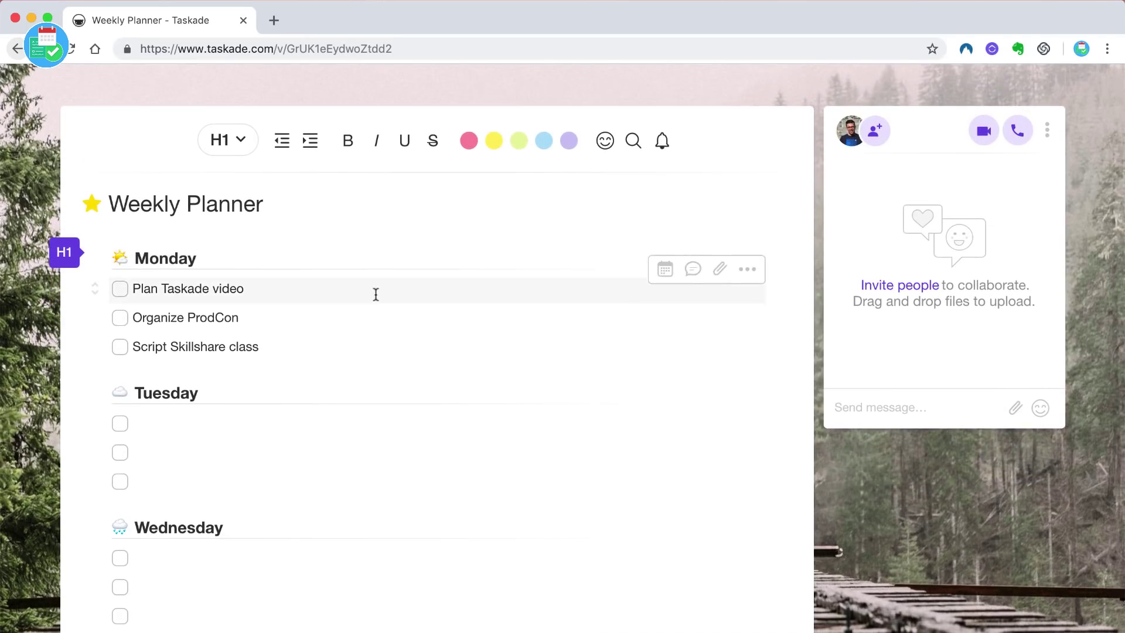
{"action": "scroll", "coordinate": [402, 282], "scroll_direction": "up", "scroll_amount": 2}
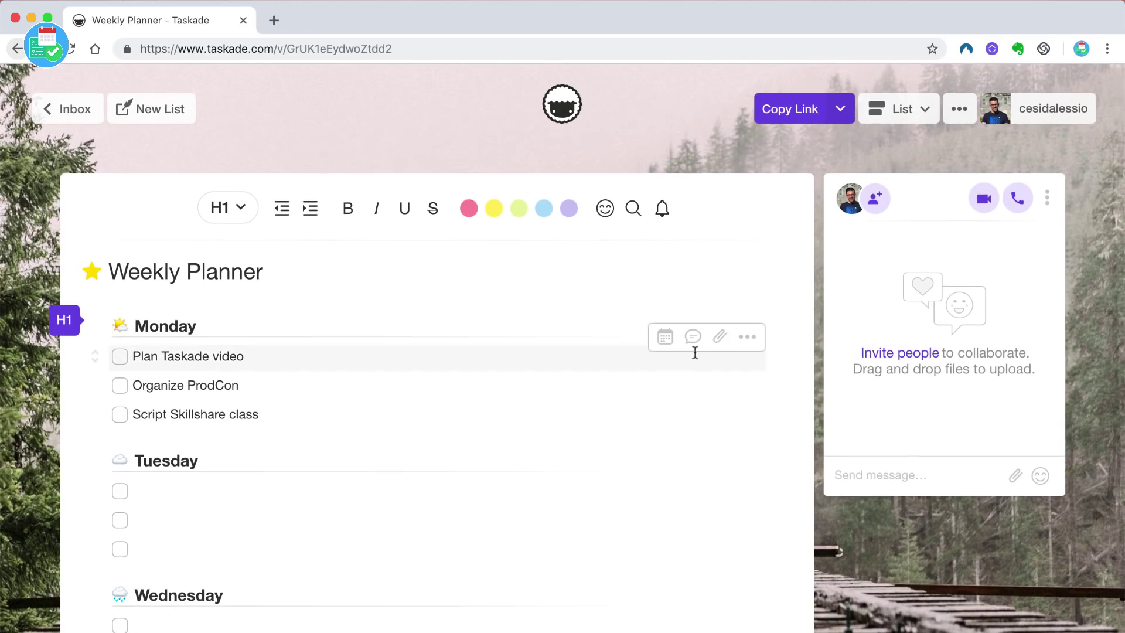
- Set the share link to Edit Link and copy it
{"action": "left_click", "coordinate": [841, 111]}
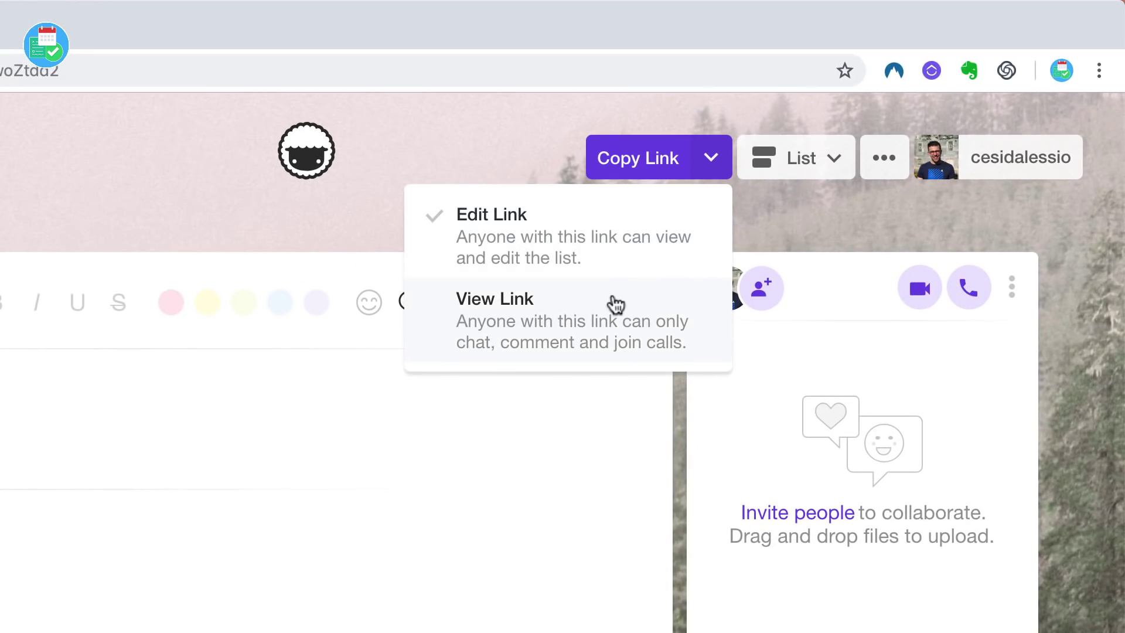
{"action": "left_click", "coordinate": [605, 258]}
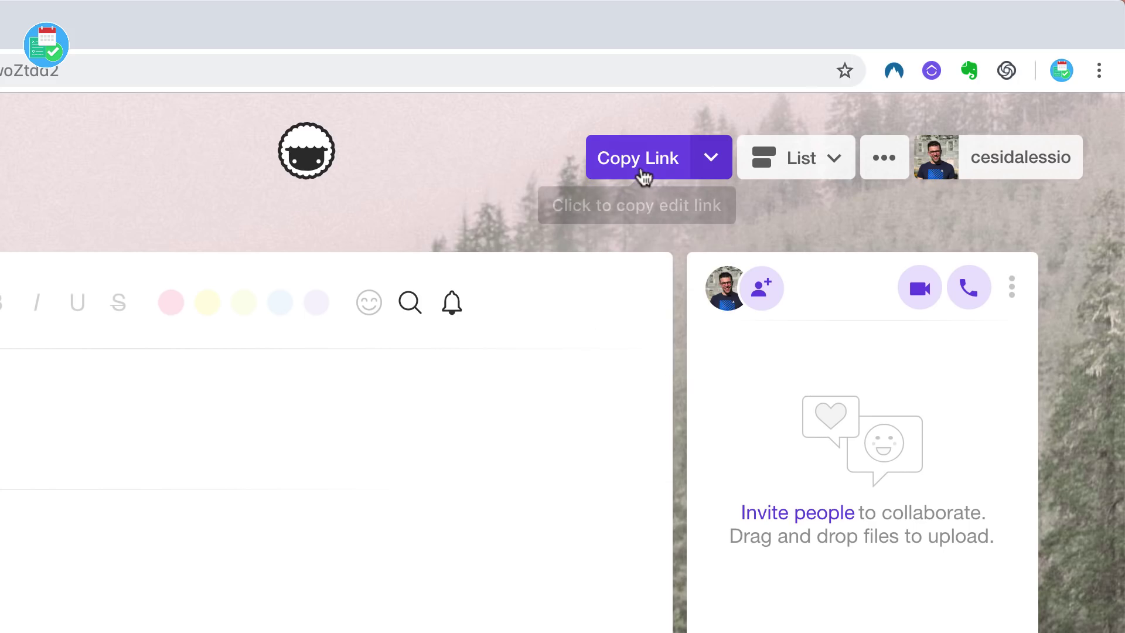
{"action": "left_click", "coordinate": [643, 176]}
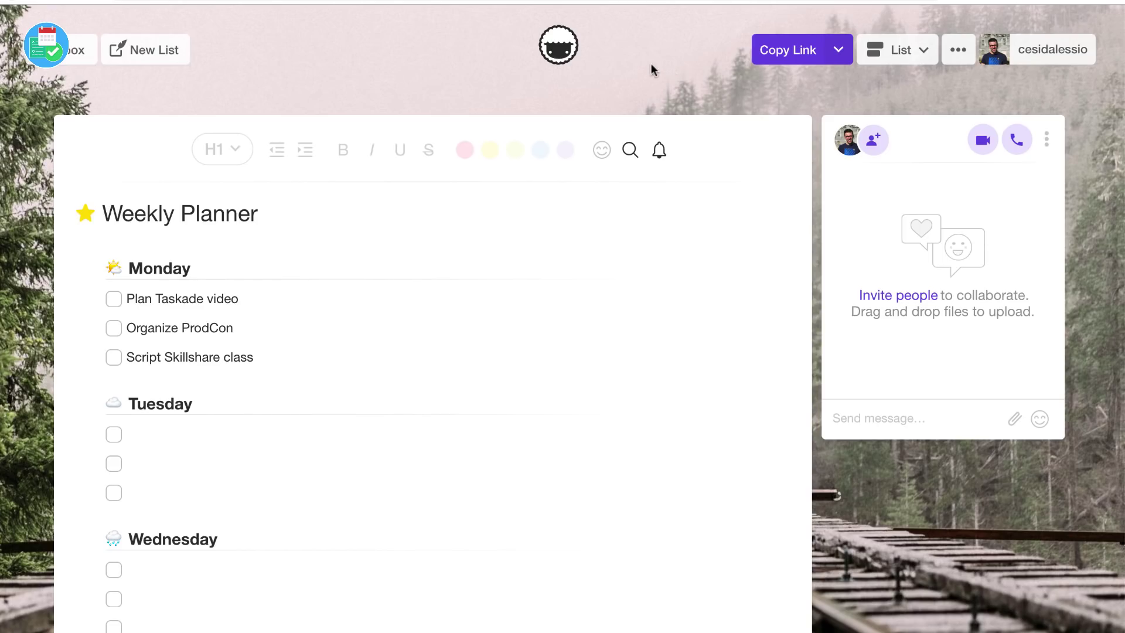
- Add Tuesday tasks 'Organise date night' and a San Francisco discussion, highlighted yellow-green, due 5:00 PM
{"action": "type", "text": "Organise Drawers"}
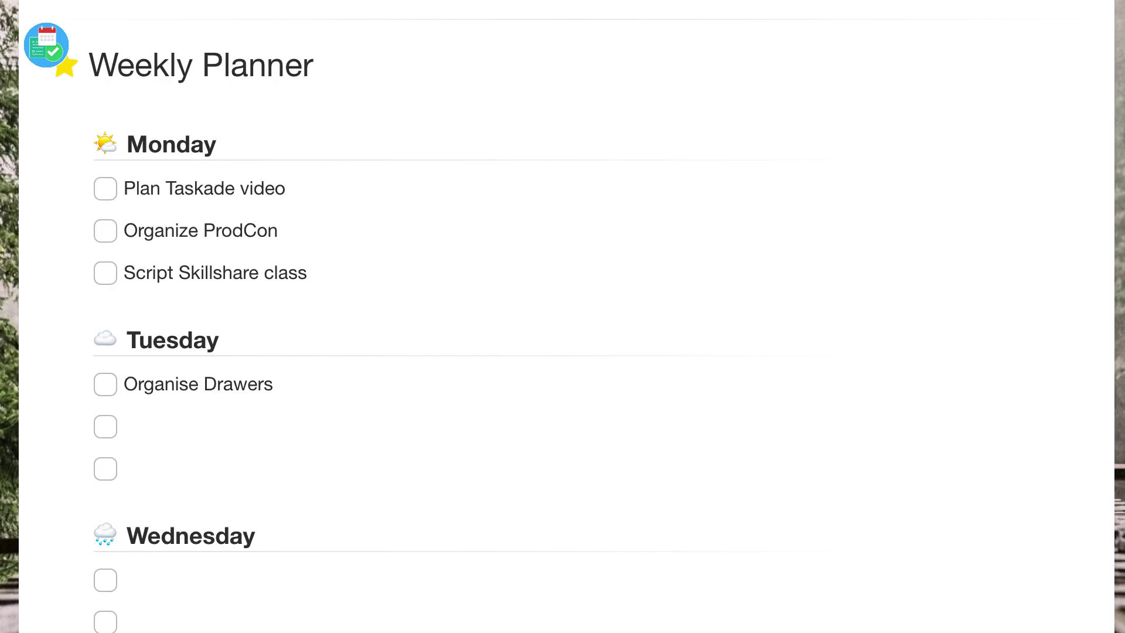
{"action": "type", "text": "Organise date night with"}
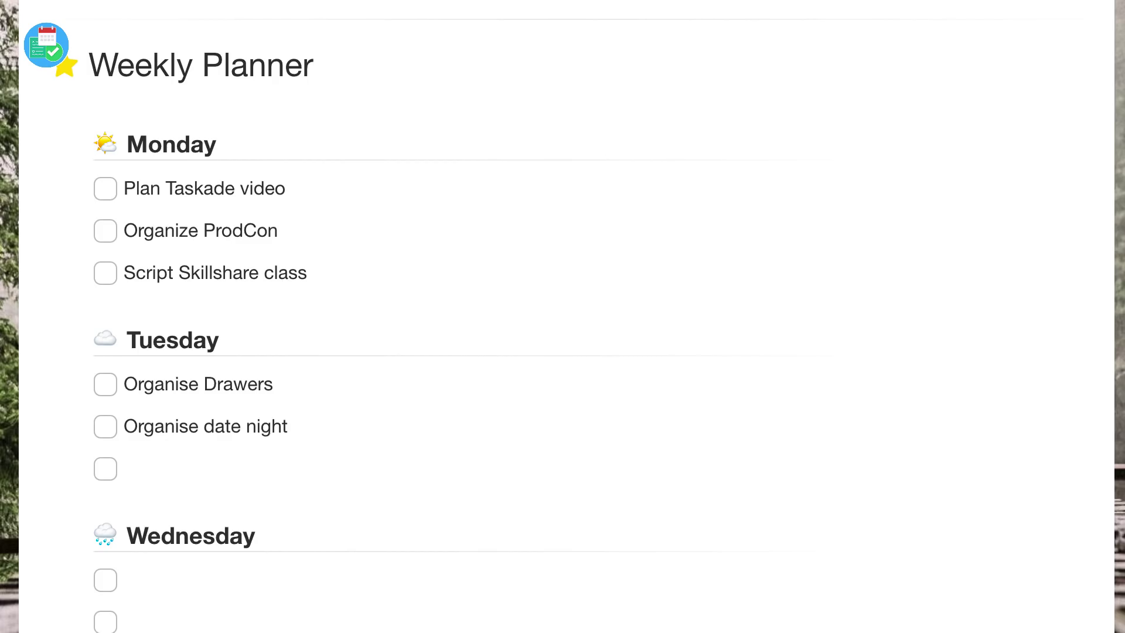
{"action": "type", "text": " Becca"}
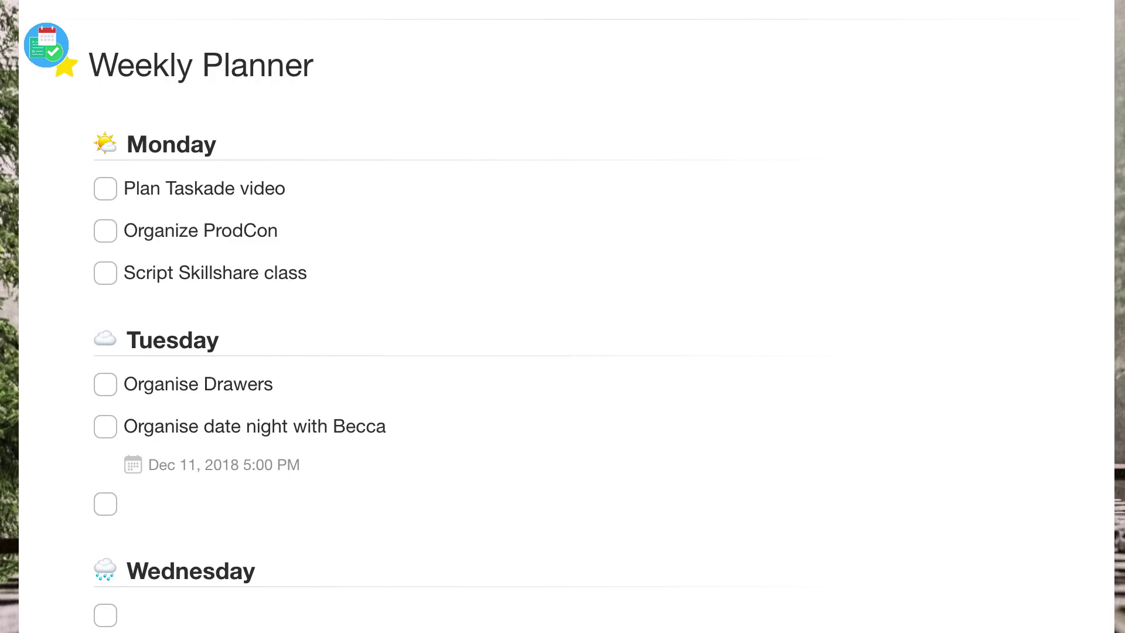
{"action": "type", "text": "Speak to Joel about"}
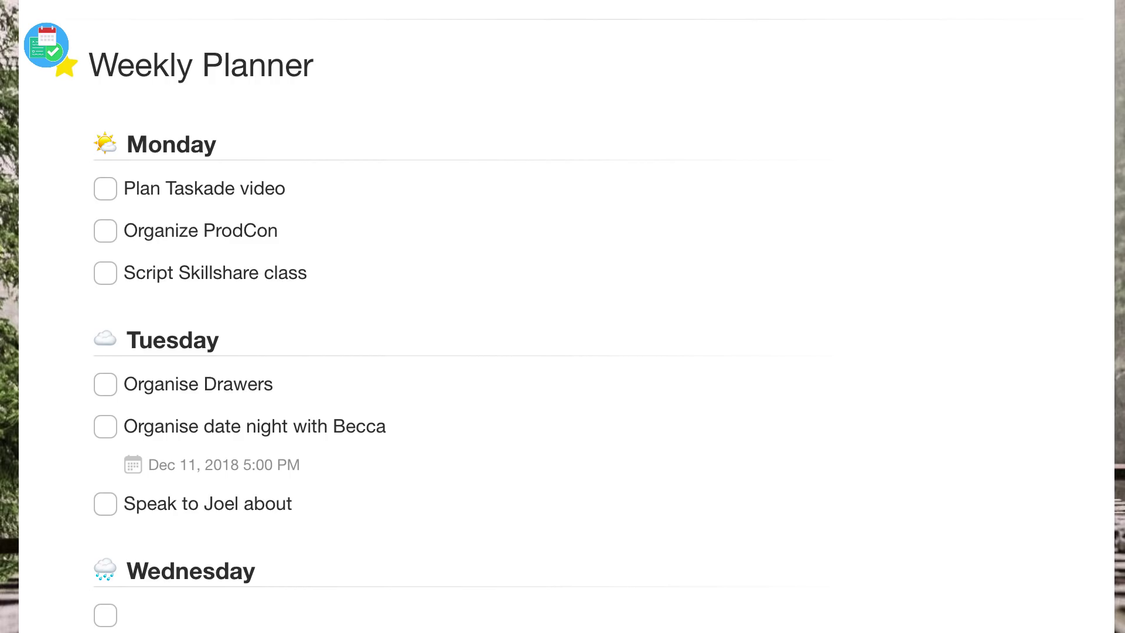
{"action": "type", "text": " SAN Fean"}
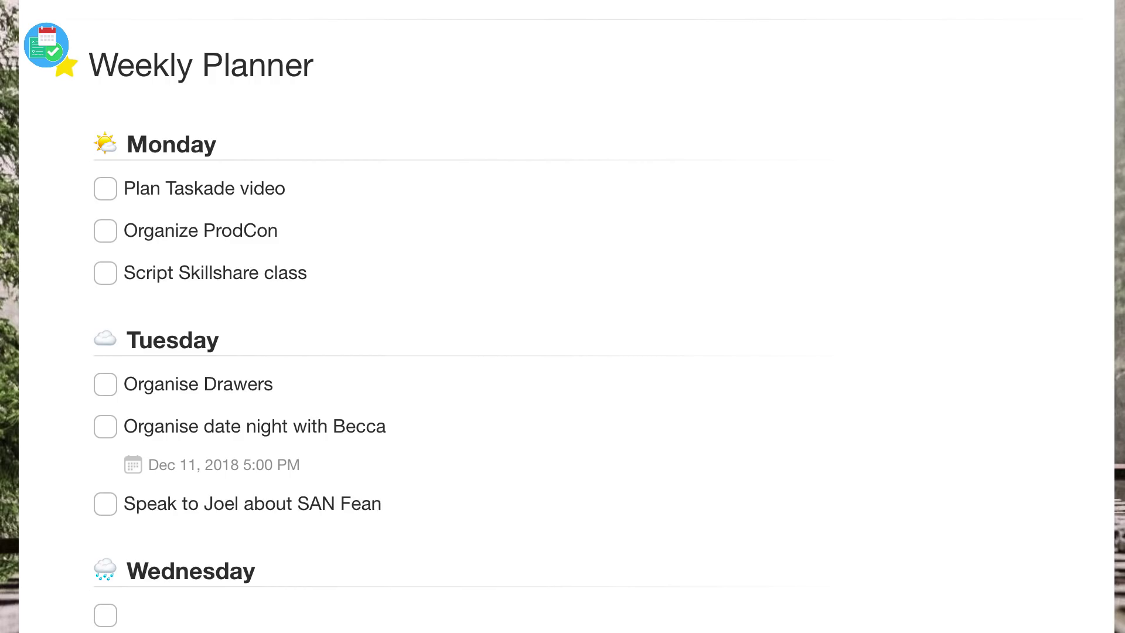
{"action": "key", "text": "BackSpace"}
{"action": "key", "text": "BackSpace"}
{"action": "key", "text": "BackSpace"}
{"action": "key", "text": "BackSpace"}
{"action": "key", "text": "BackSpace"}
{"action": "key", "text": "BackSpace"}
{"action": "key", "text": "BackSpace"}
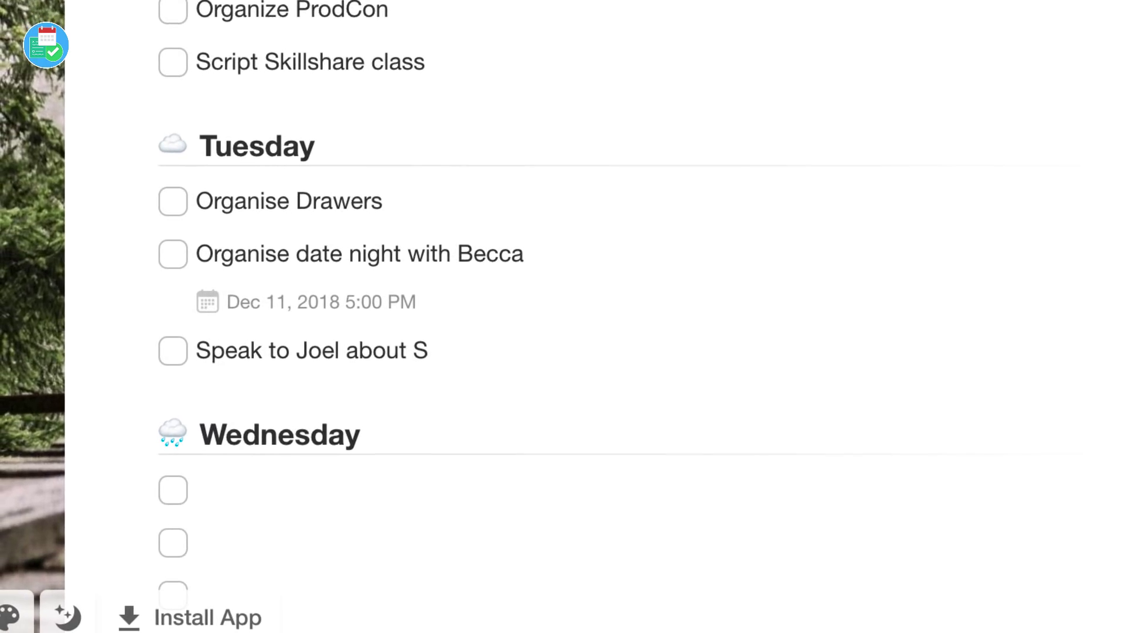
{"action": "type", "text": "an Fran"}
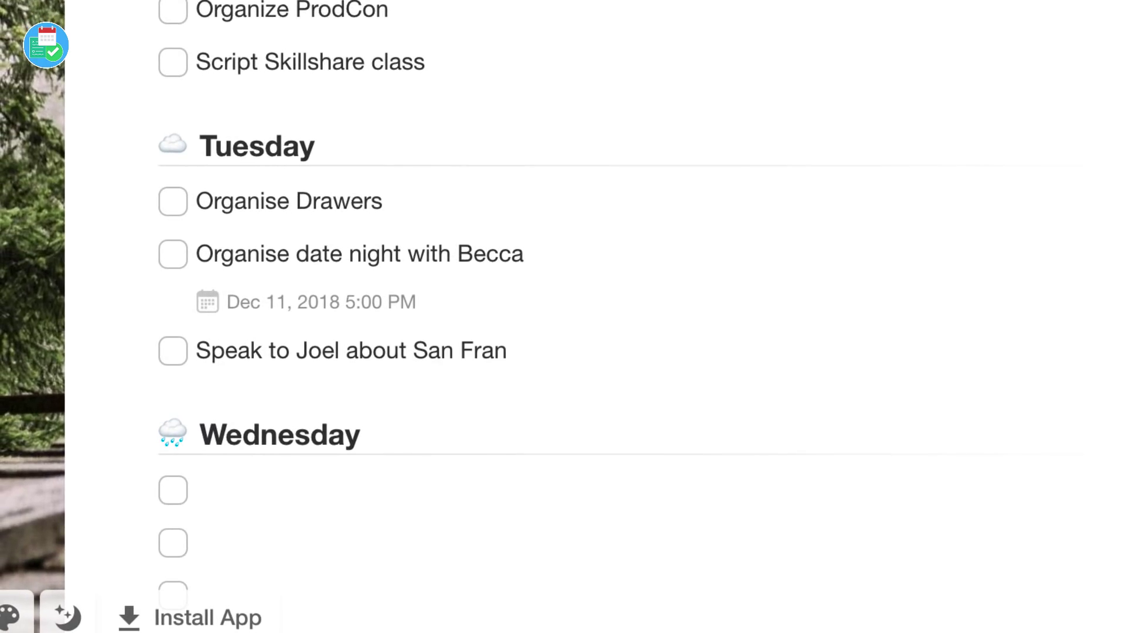
{"action": "type", "text": "cisi"}
{"action": "type", "text": "co"}
{"action": "key", "text": "shift+Home"}
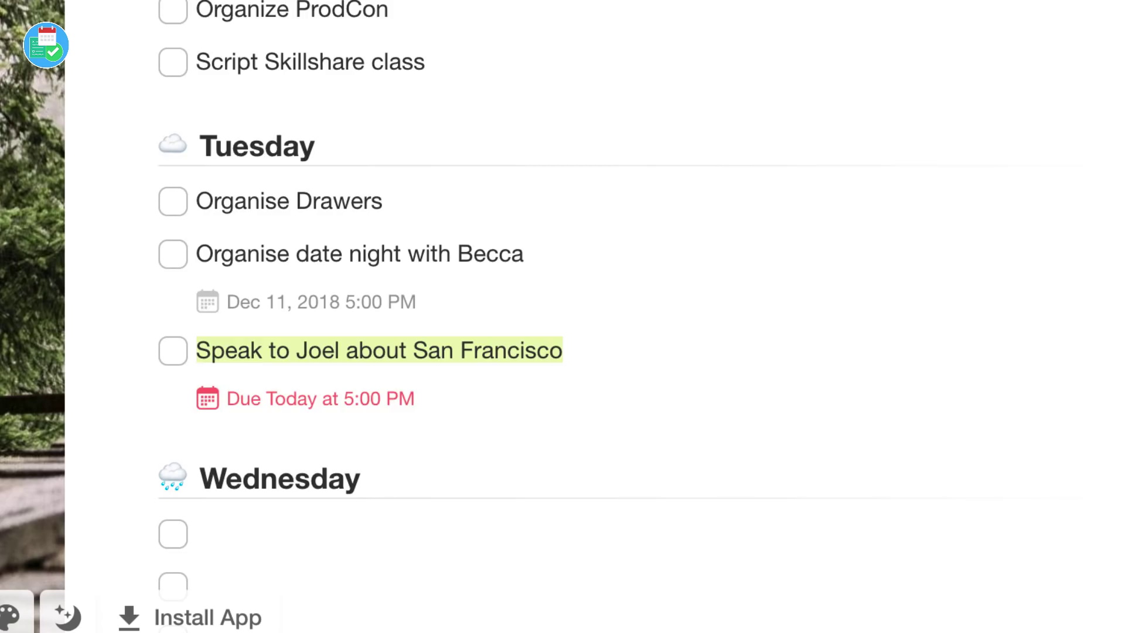
{"action": "scroll", "coordinate": [563, 316], "scroll_direction": "down", "scroll_amount": 5}
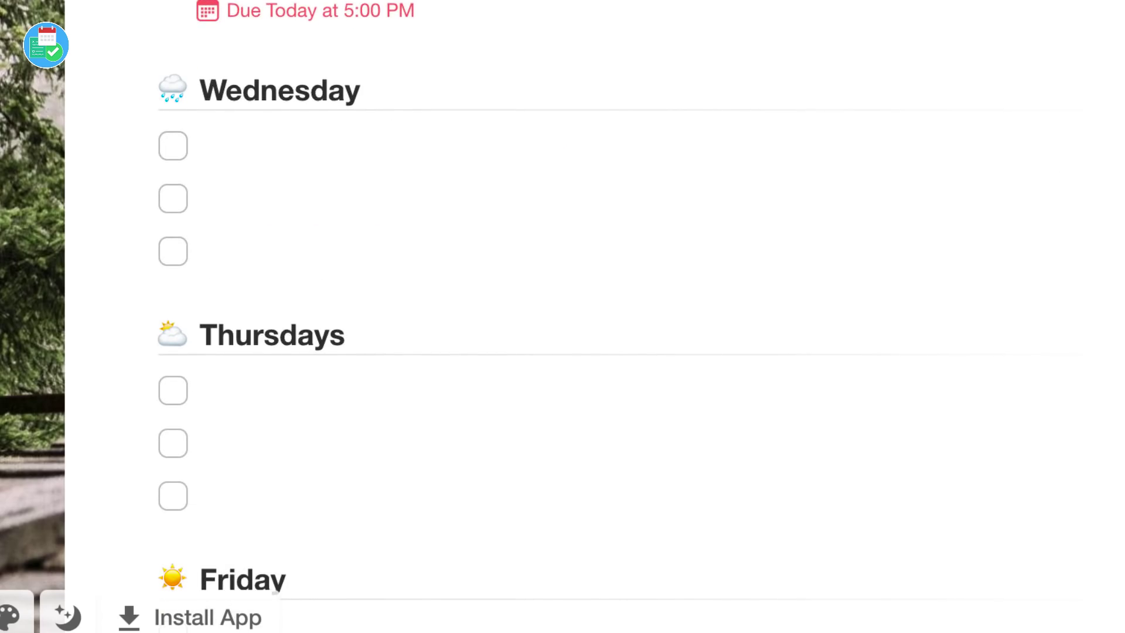
- Try circle and square bullets on Tuesday's items, then turn them back into checkboxes
{"action": "left_click", "coordinate": [218, 206]}
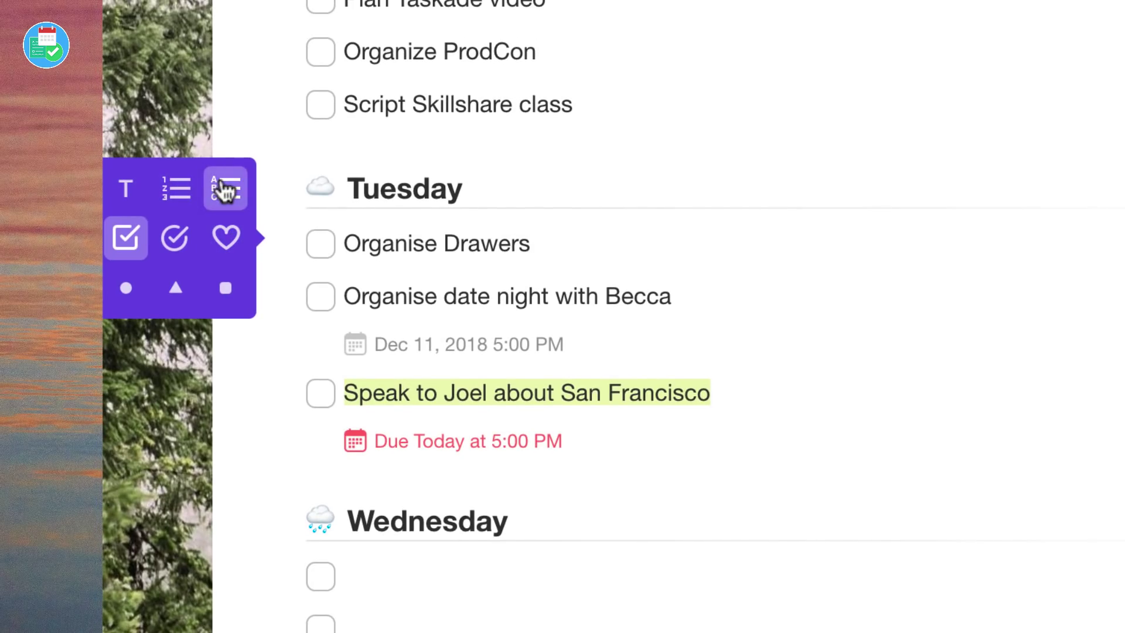
{"action": "left_click", "coordinate": [172, 240]}
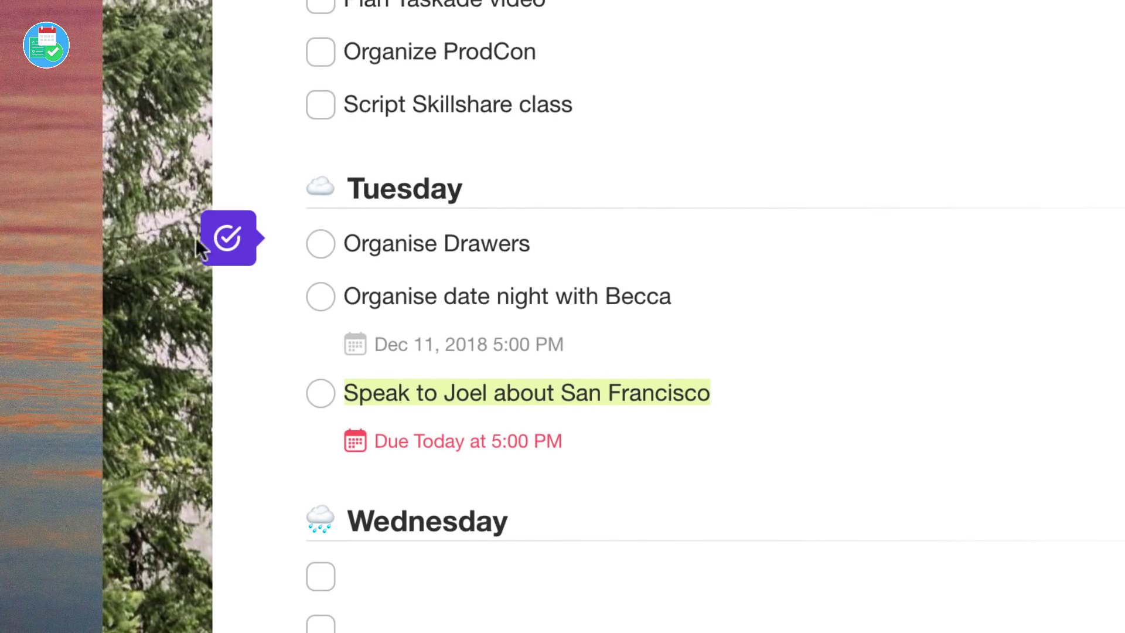
{"action": "mouse_move", "coordinate": [207, 249]}
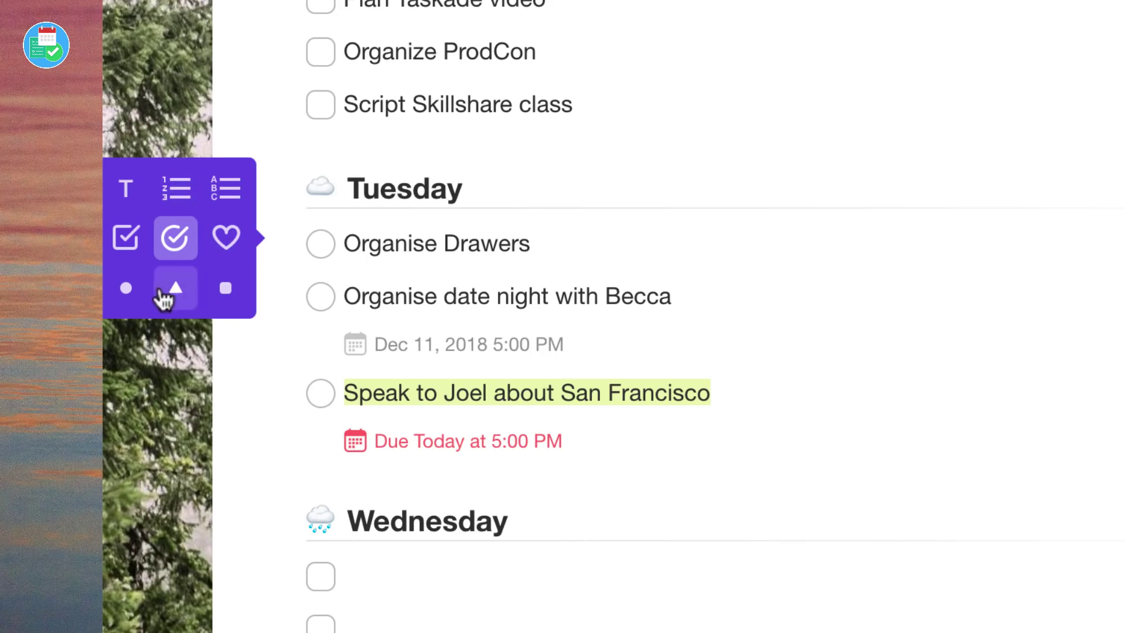
{"action": "left_click", "coordinate": [225, 288]}
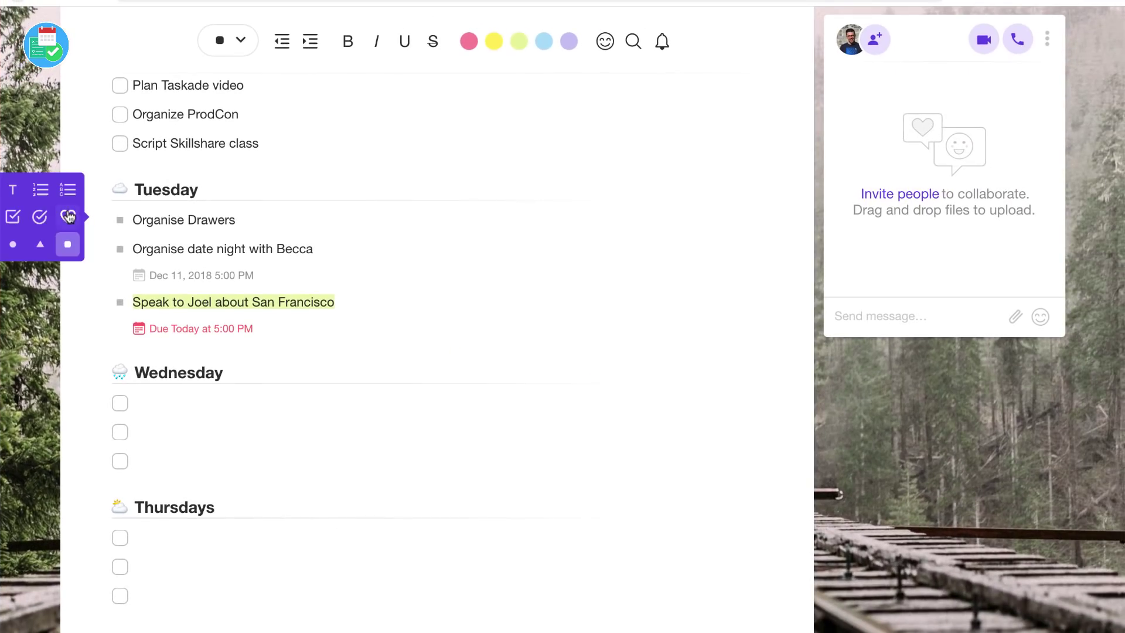
{"action": "left_click", "coordinate": [12, 217]}
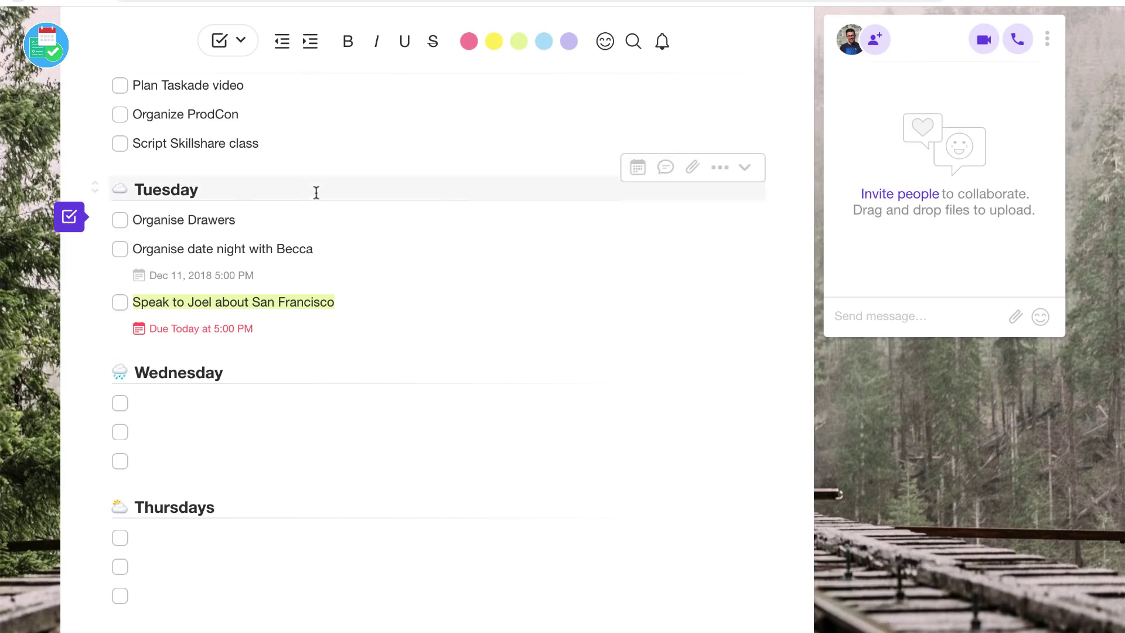
- Highlight the date-night task pink and append a heart-eyes emoji to it
{"action": "left_click_drag", "start_coordinate": [319, 249], "coordinate": [132, 249]}
{"action": "left_click", "coordinate": [251, 216]}
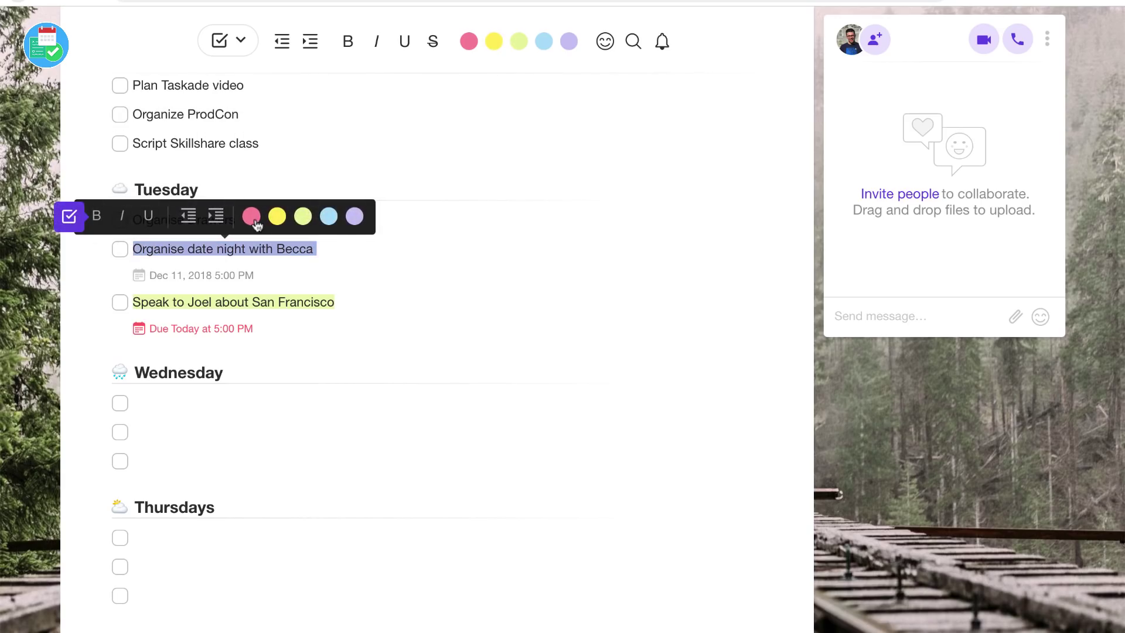
{"action": "left_click", "coordinate": [347, 254]}
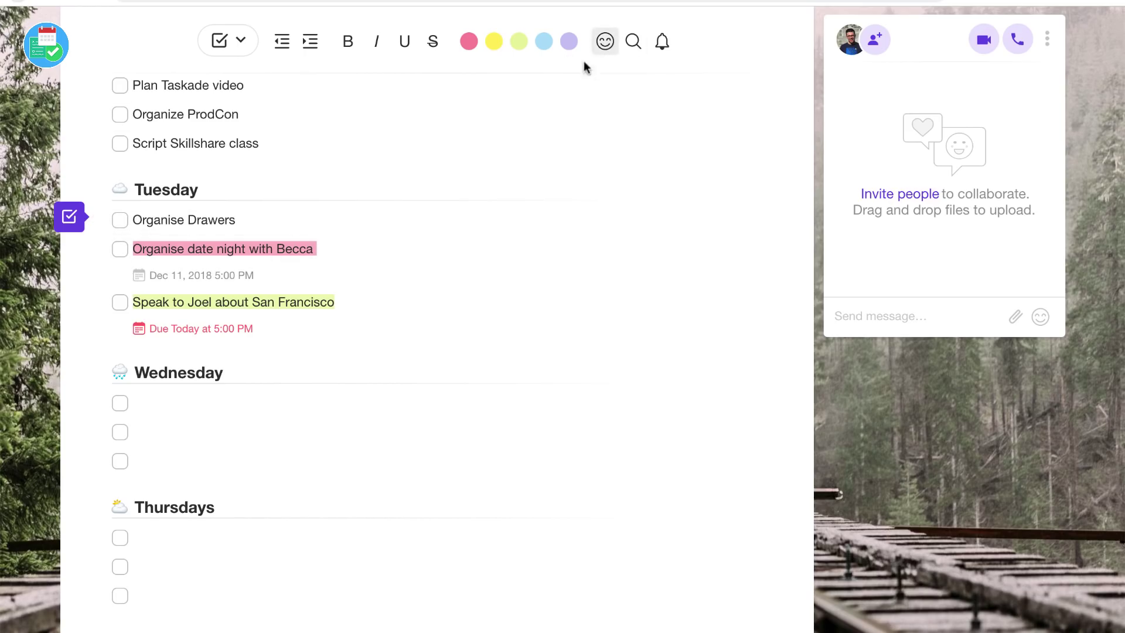
{"action": "left_click", "coordinate": [606, 42]}
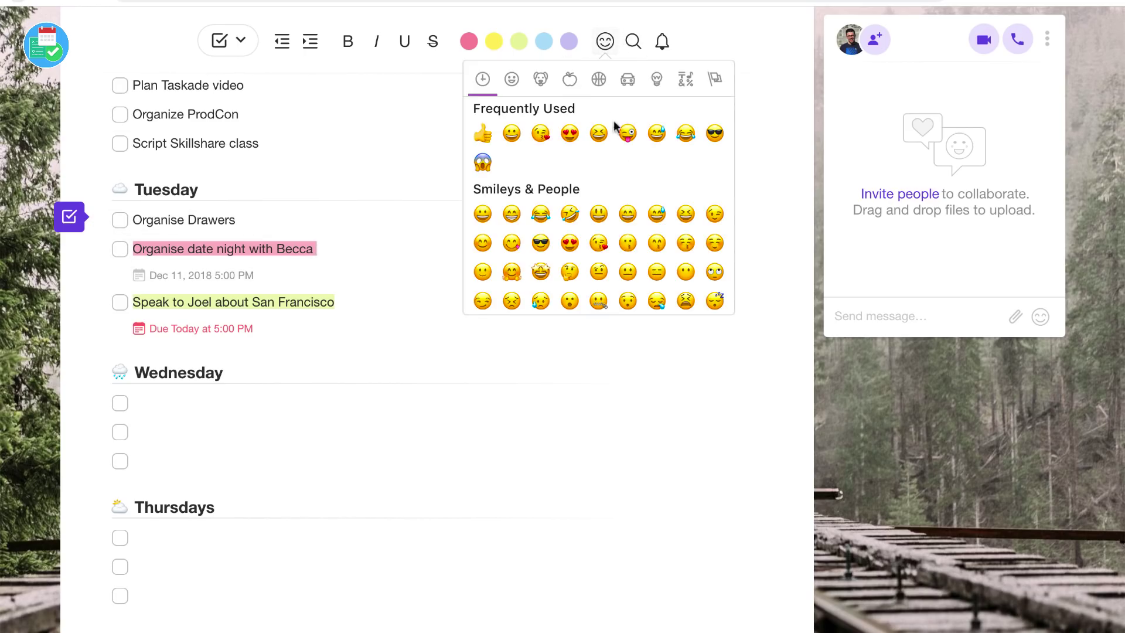
{"action": "left_click", "coordinate": [540, 133]}
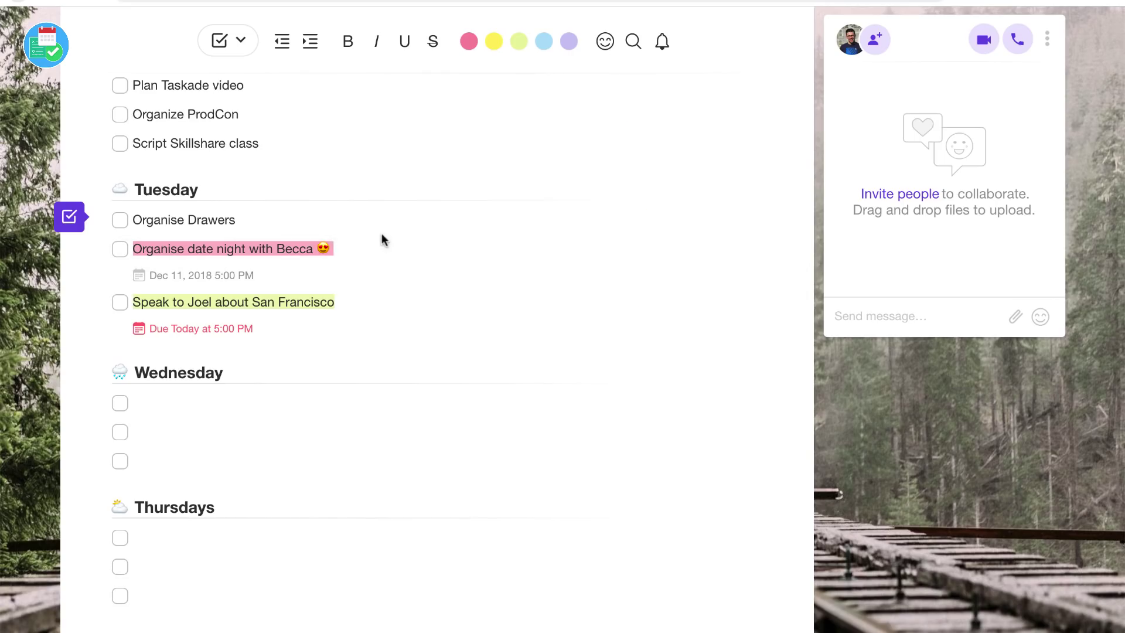
{"action": "left_click", "coordinate": [241, 41]}
{"action": "left_click", "coordinate": [384, 225]}
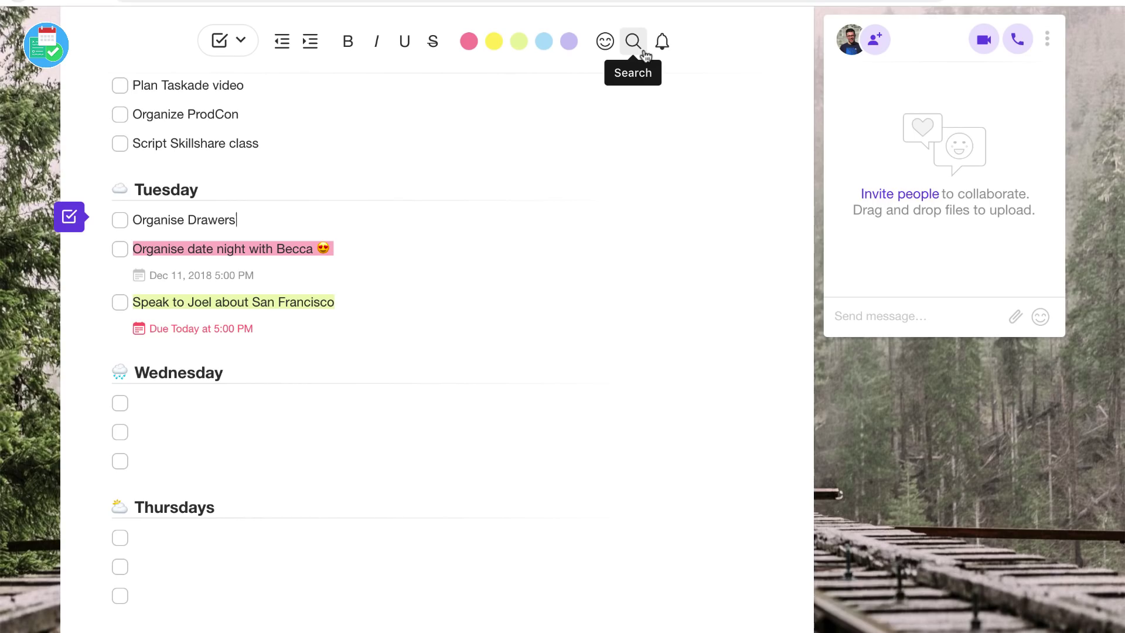
{"action": "scroll", "coordinate": [623, 110], "scroll_direction": "up", "scroll_amount": 4}
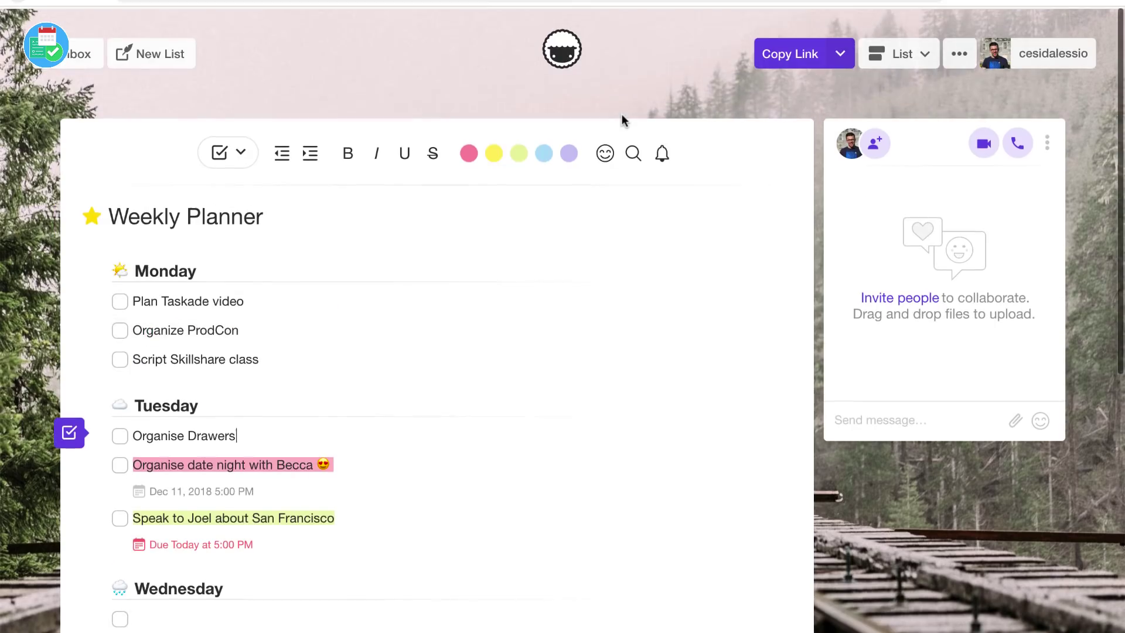
{"action": "left_click", "coordinate": [882, 143]}
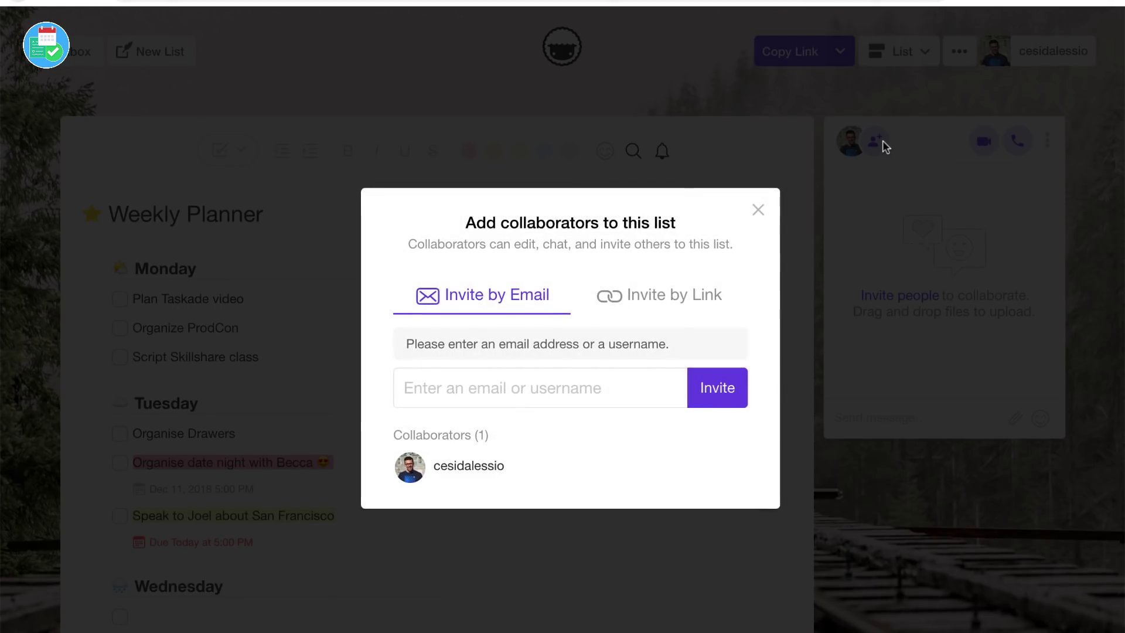
{"action": "left_click", "coordinate": [662, 305]}
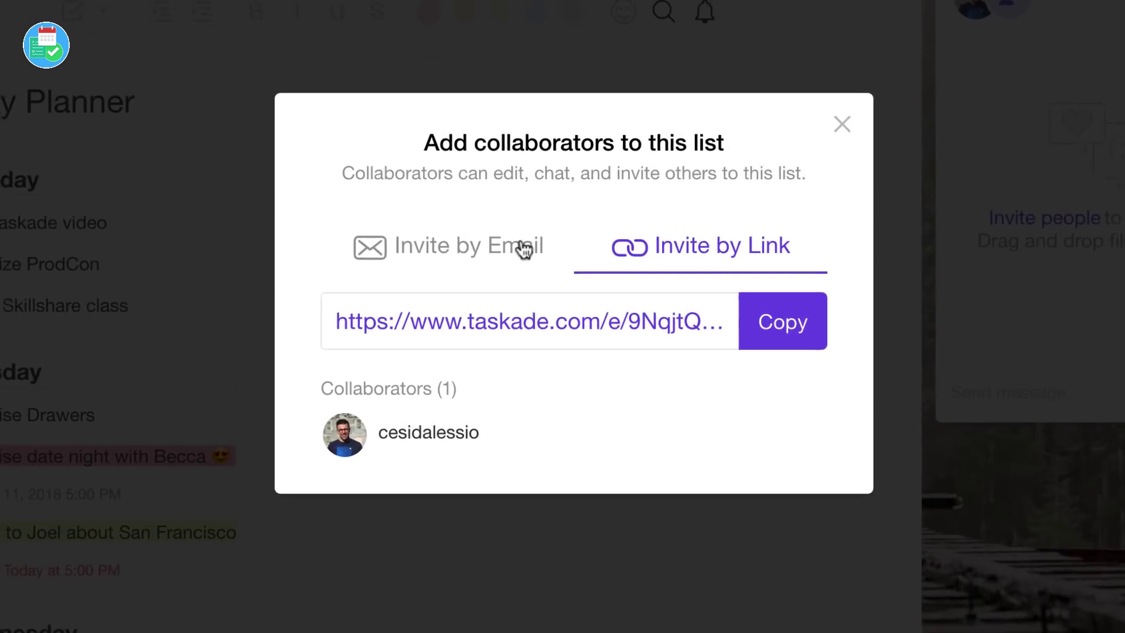
{"action": "left_click", "coordinate": [533, 319]}
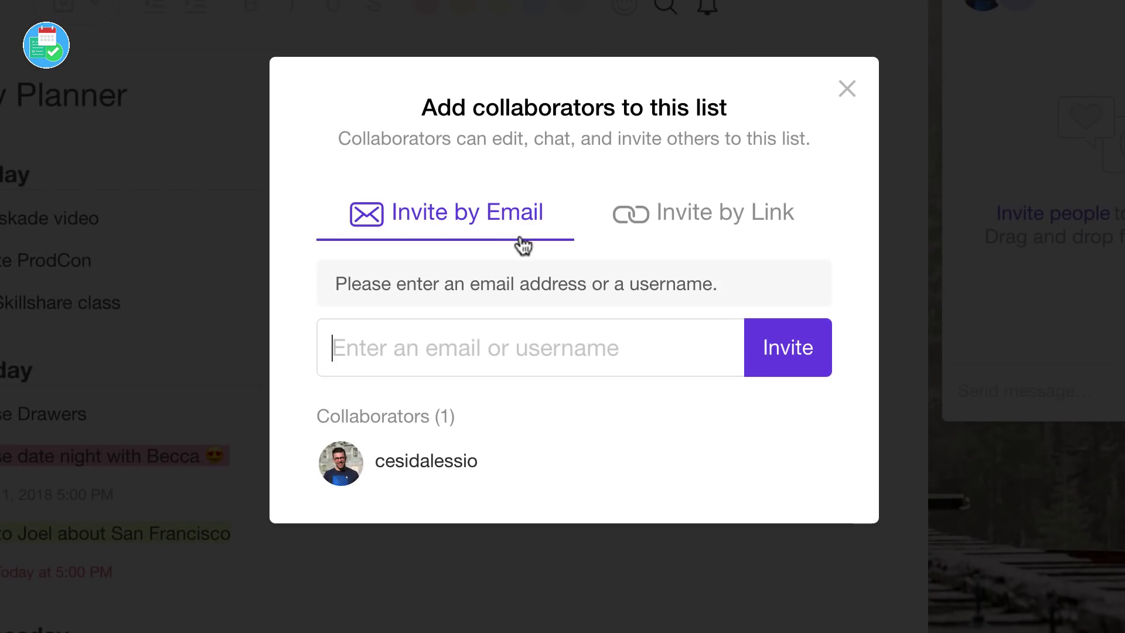
{"action": "left_click", "coordinate": [847, 89]}
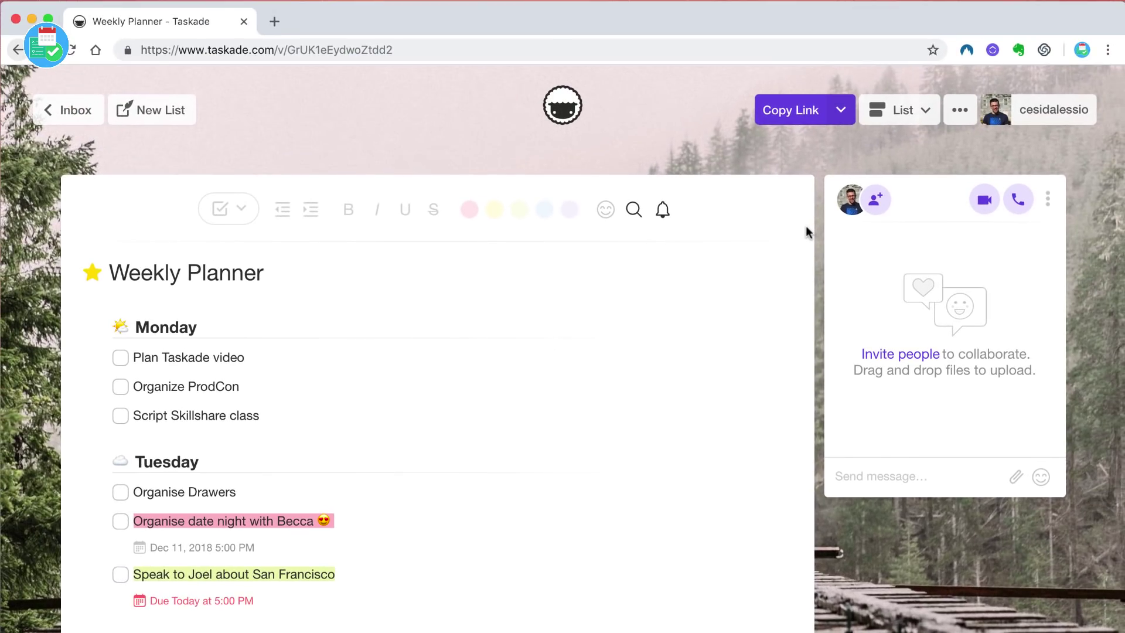
- Mark 'Plan Taskade video' as important and add it to Google Calendar
{"action": "left_click", "coordinate": [743, 337]}
{"action": "left_click", "coordinate": [876, 490]}
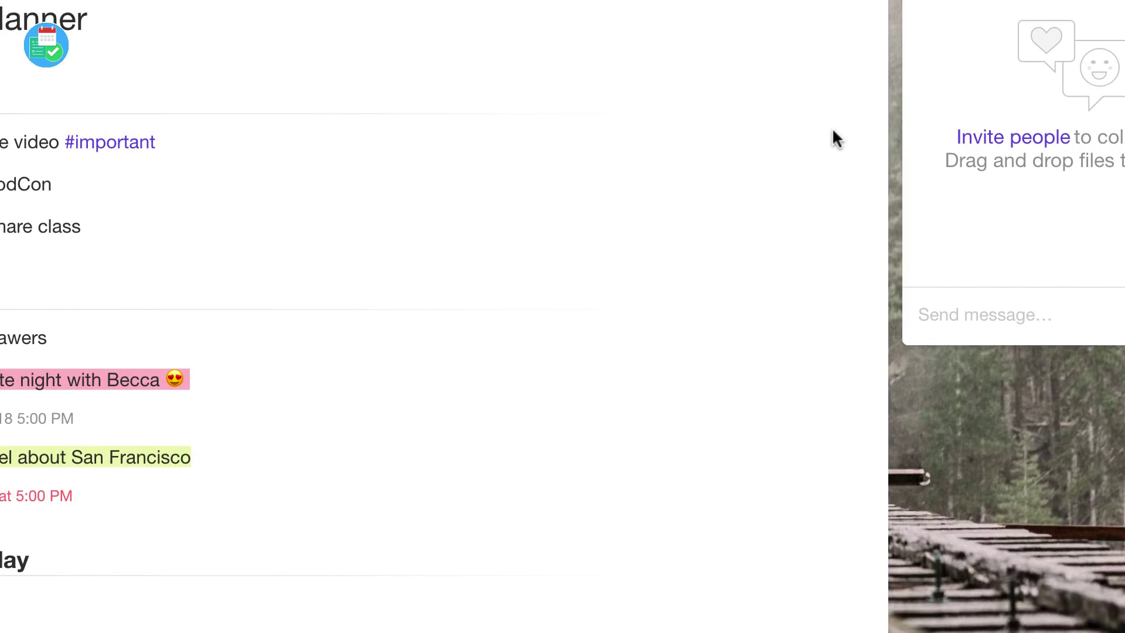
{"action": "left_click", "coordinate": [790, 114]}
{"action": "mouse_move", "coordinate": [929, 371]}
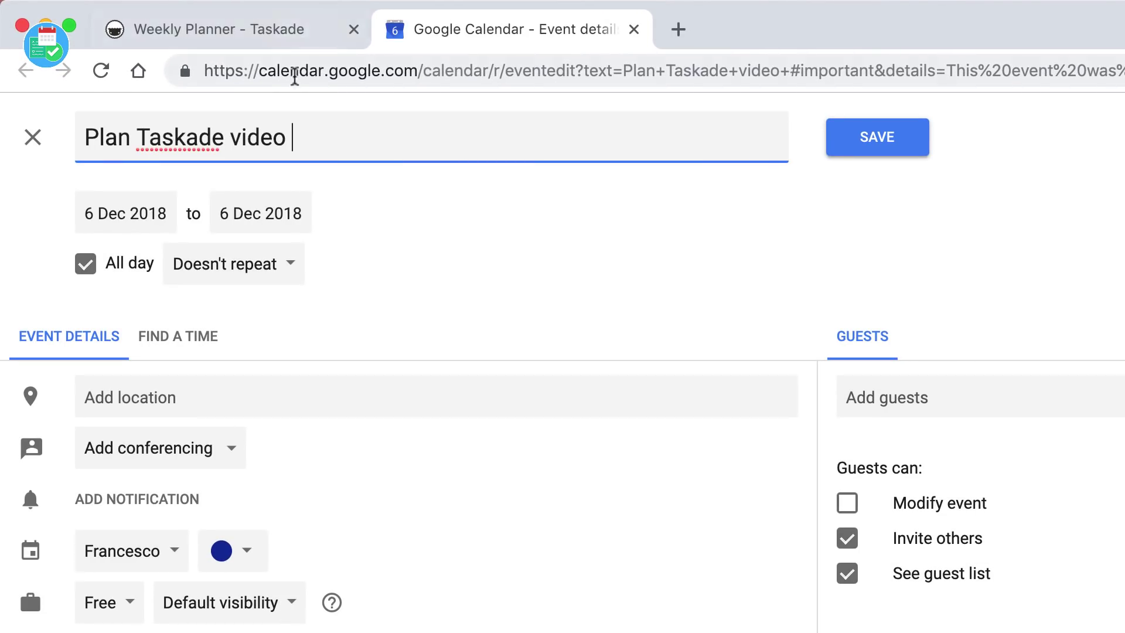
- Back in the Weekly Planner tab, open the date-night task's ••• options menu
{"action": "left_click", "coordinate": [268, 47]}
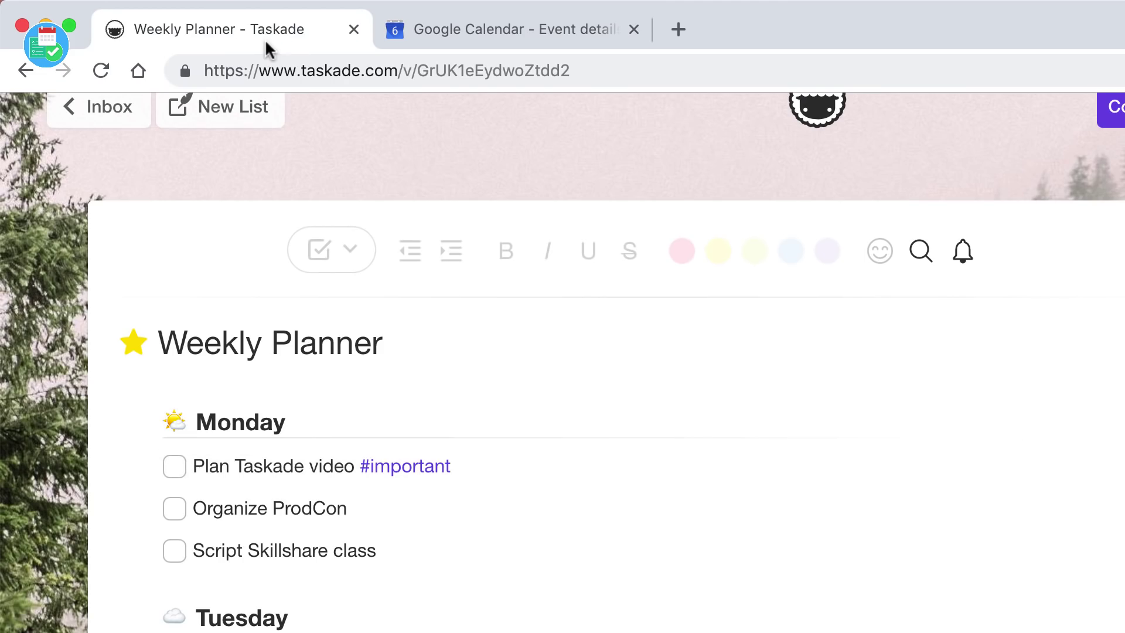
{"action": "mouse_move", "coordinate": [697, 469]}
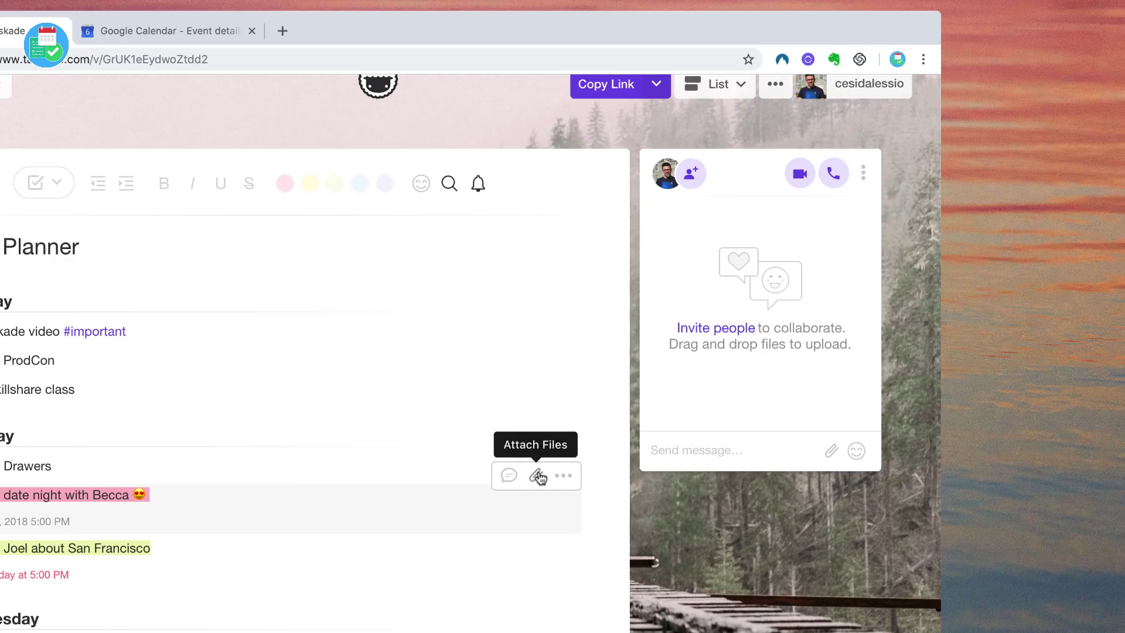
{"action": "left_click", "coordinate": [563, 476]}
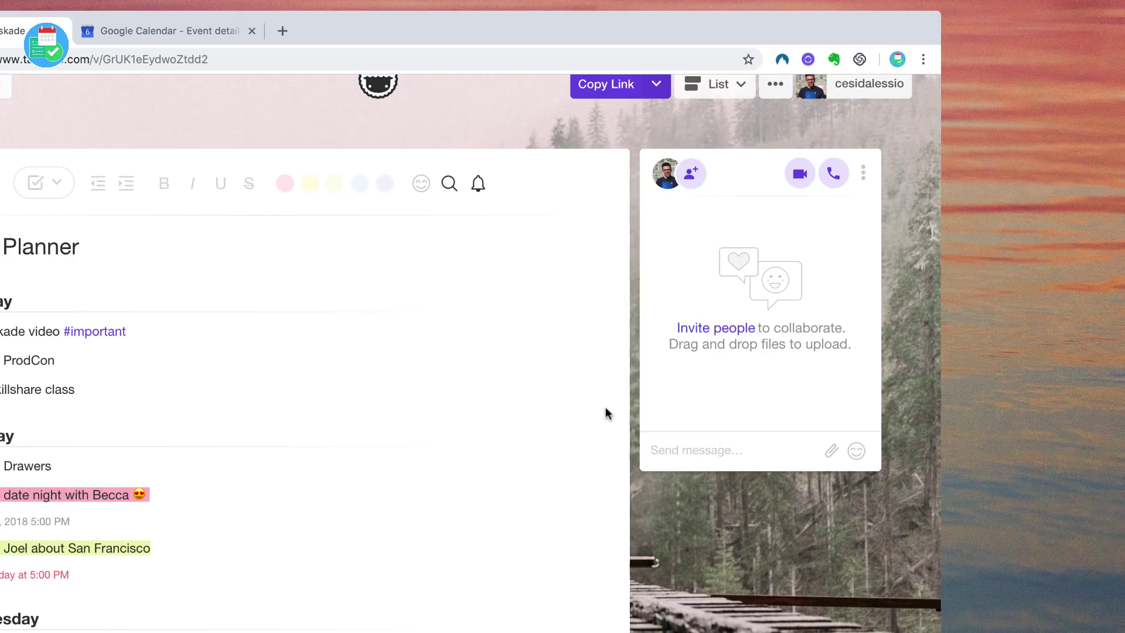
{"action": "left_click", "coordinate": [563, 475]}
{"action": "left_click", "coordinate": [565, 486]}
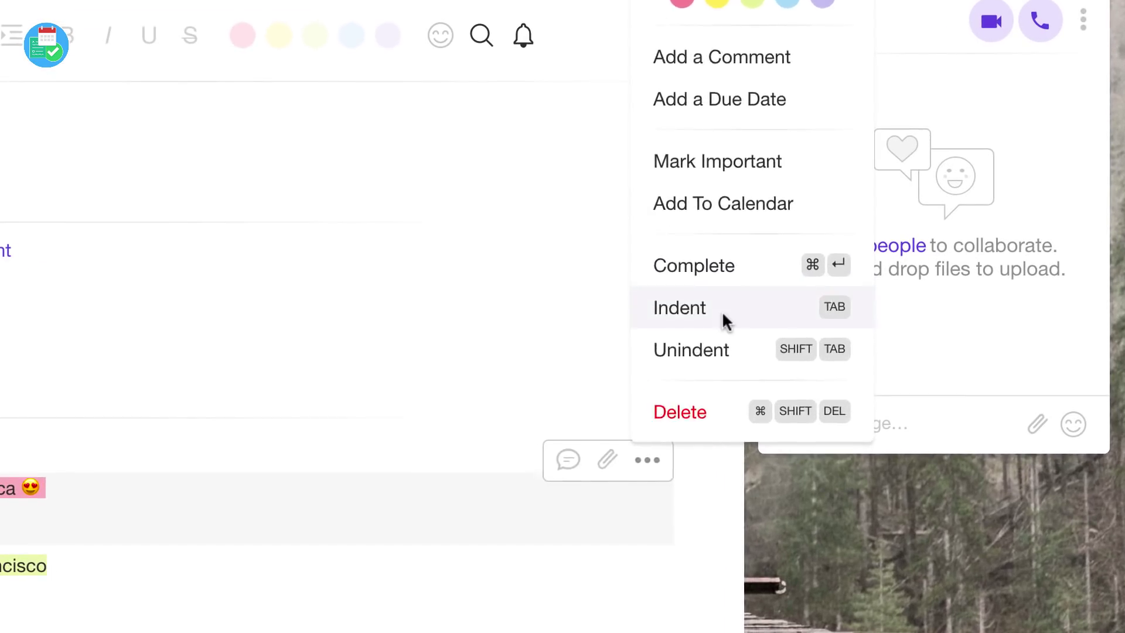
- Move the date-night task above Organise Drawers and set mobile notifications to mentions only
{"action": "left_click", "coordinate": [722, 310]}
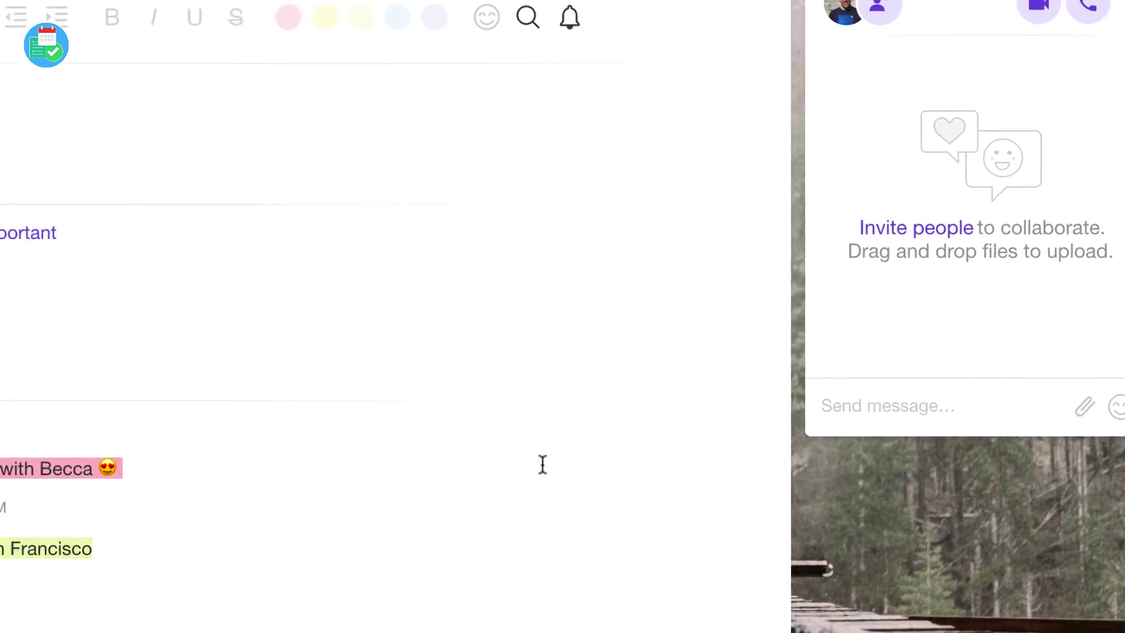
{"action": "left_click_drag", "start_coordinate": [143, 335], "coordinate": [121, 268]}
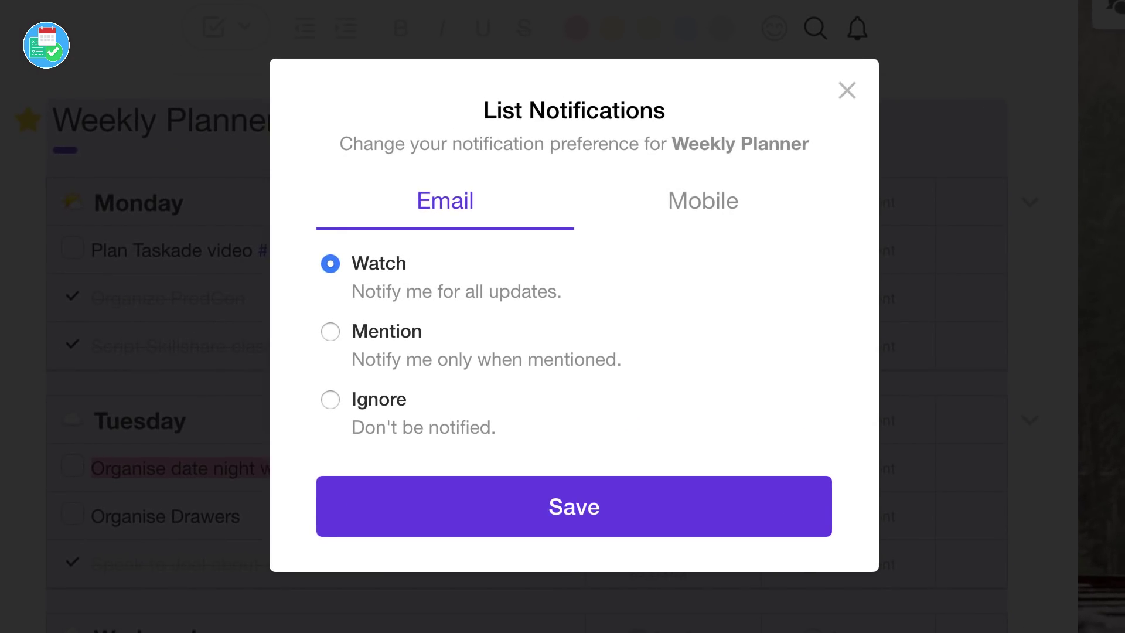
{"action": "left_click", "coordinate": [695, 202]}
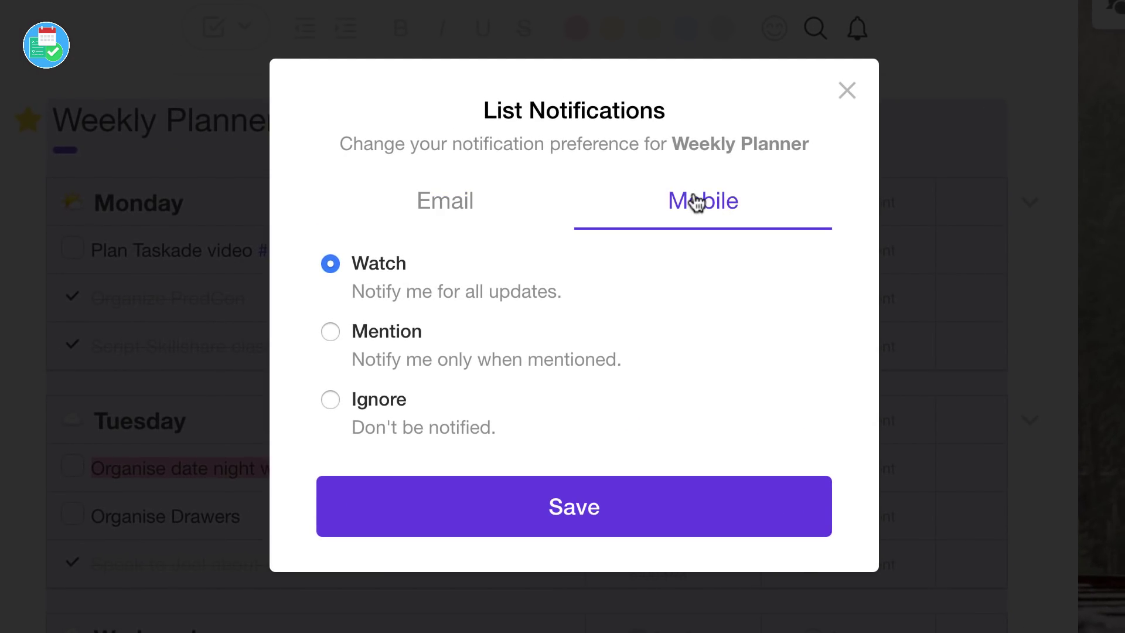
{"action": "left_click", "coordinate": [379, 332]}
{"action": "left_click", "coordinate": [434, 211]}
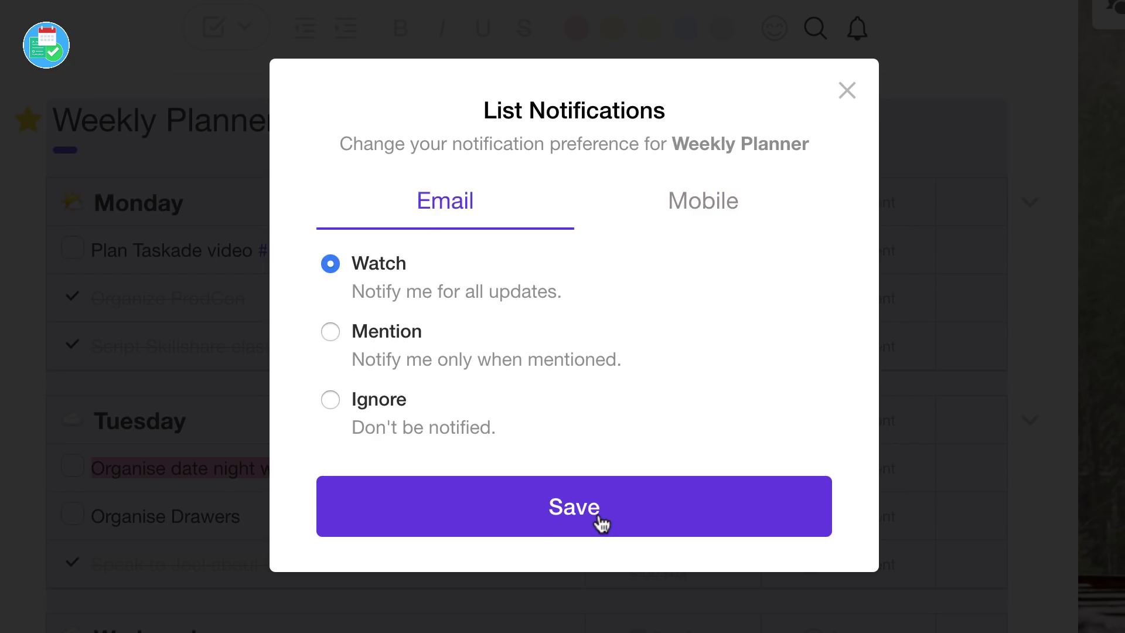
{"action": "left_click", "coordinate": [847, 91]}
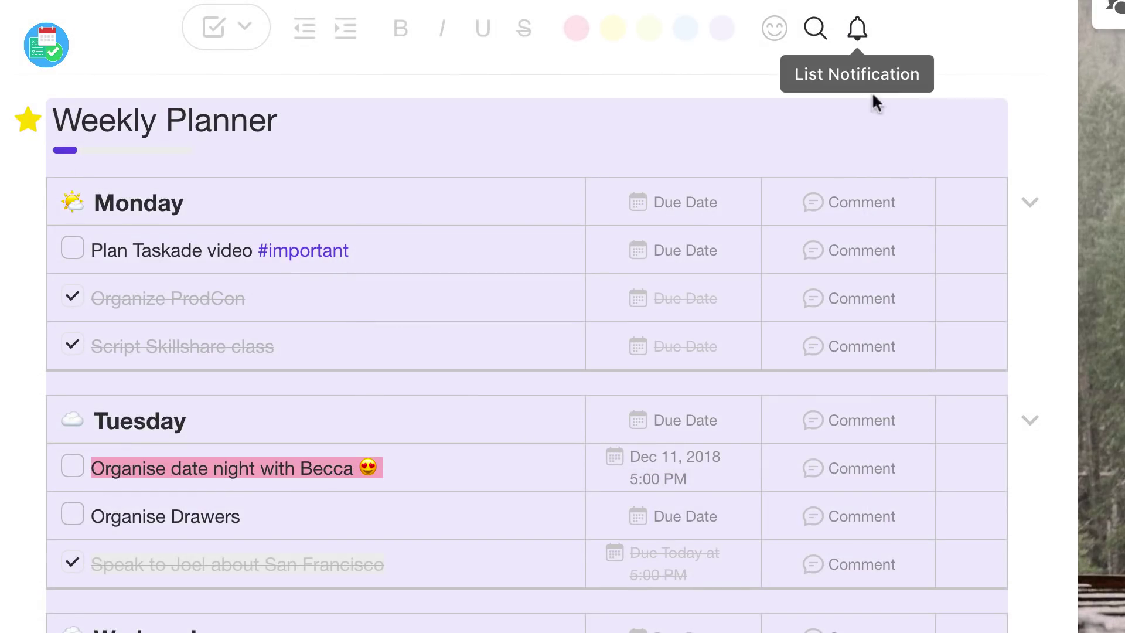
- Post 'Maybe go ice skating?' in the Weekly Planner chat
{"action": "left_click", "coordinate": [1115, 11]}
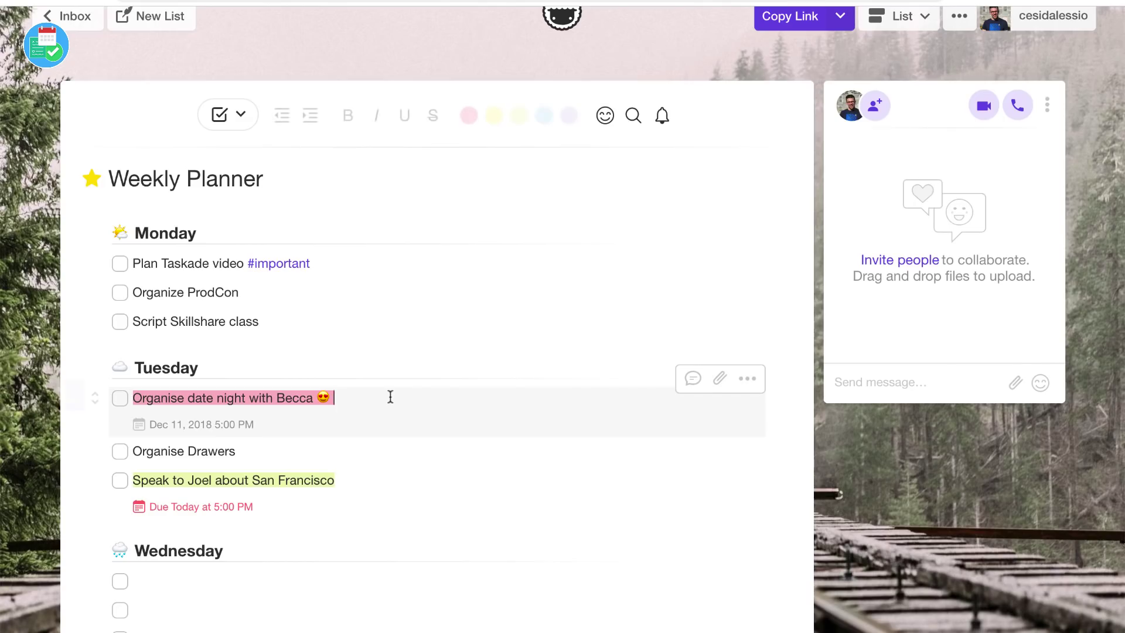
{"action": "left_click", "coordinate": [863, 382]}
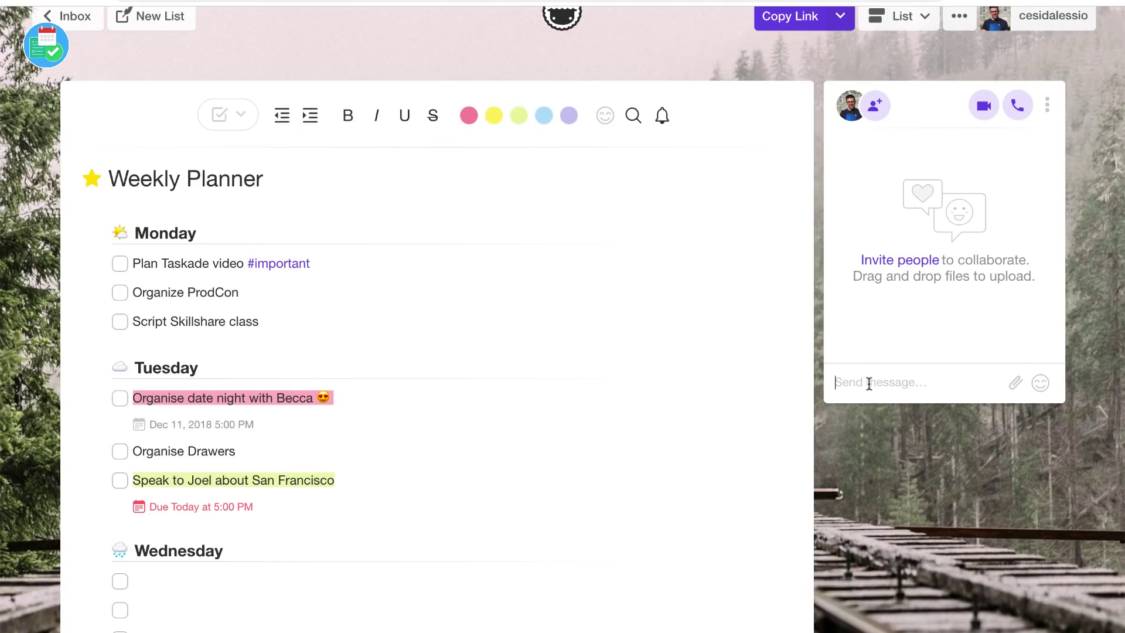
{"action": "type", "text": "Maybe go ice skating?"}
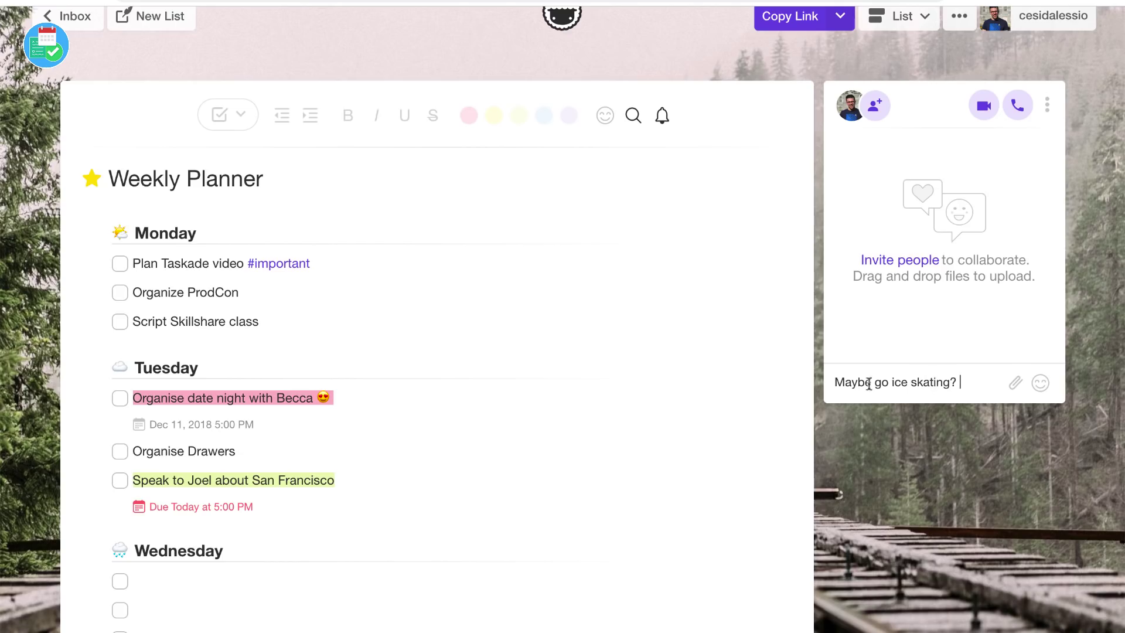
{"action": "key", "text": "Return"}
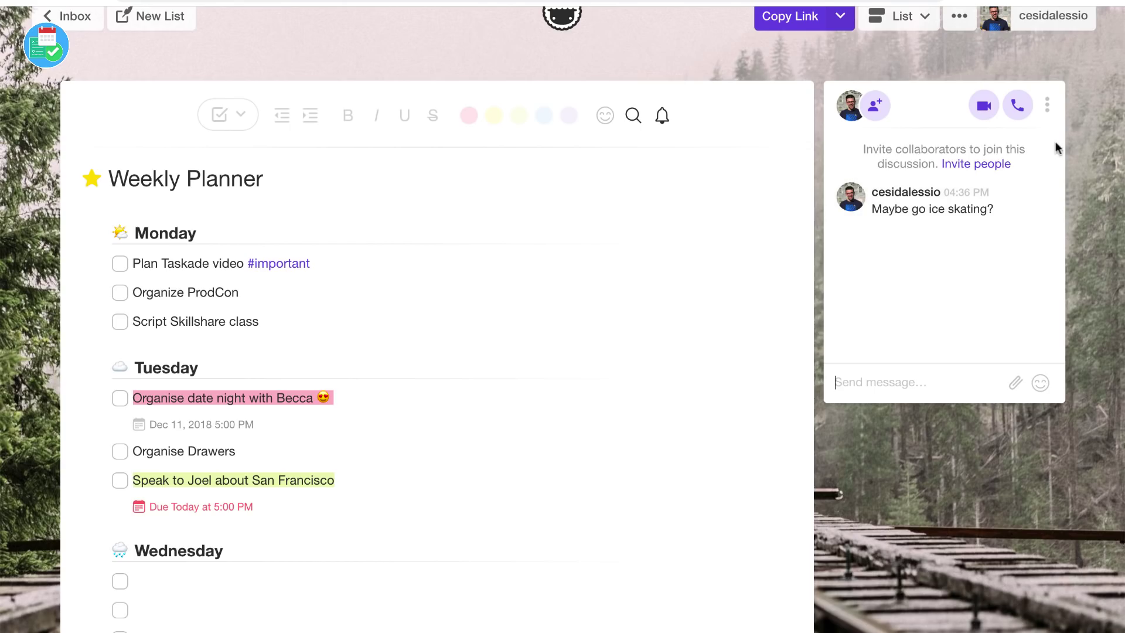
- Open the chat panel's ⋮ options menu
{"action": "left_click", "coordinate": [1053, 108]}
{"action": "left_click", "coordinate": [1003, 269]}
{"action": "left_click", "coordinate": [1047, 105]}
- Hide the chat and show the planner in Board View, trying to reorder Tuesday's column
{"action": "left_click", "coordinate": [963, 164]}
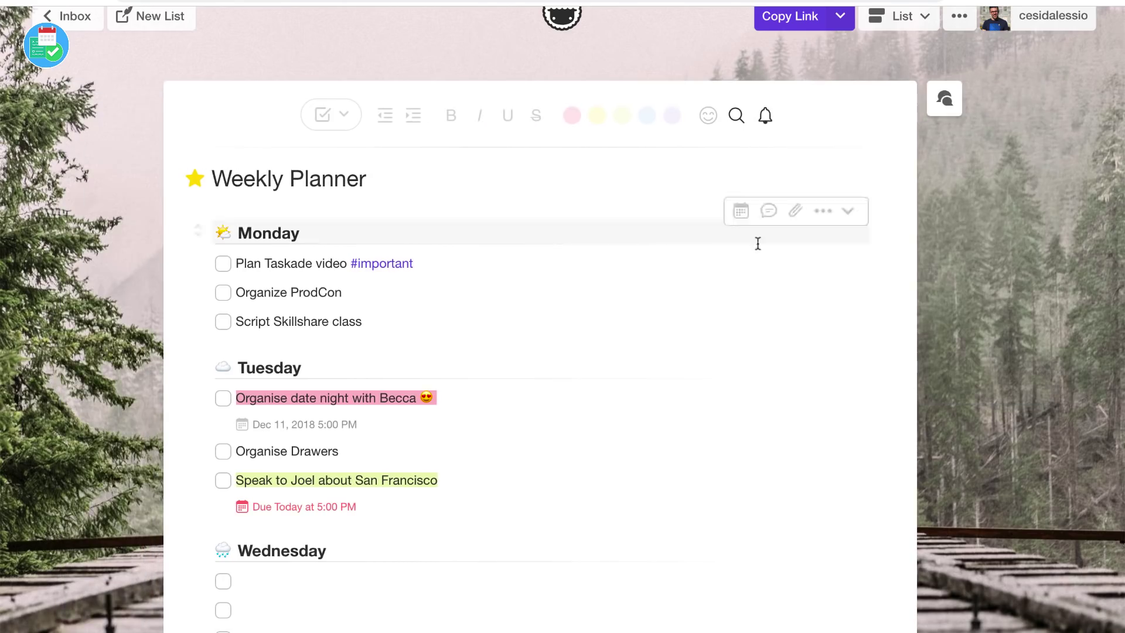
{"action": "scroll", "coordinate": [753, 256], "scroll_direction": "down", "scroll_amount": 4}
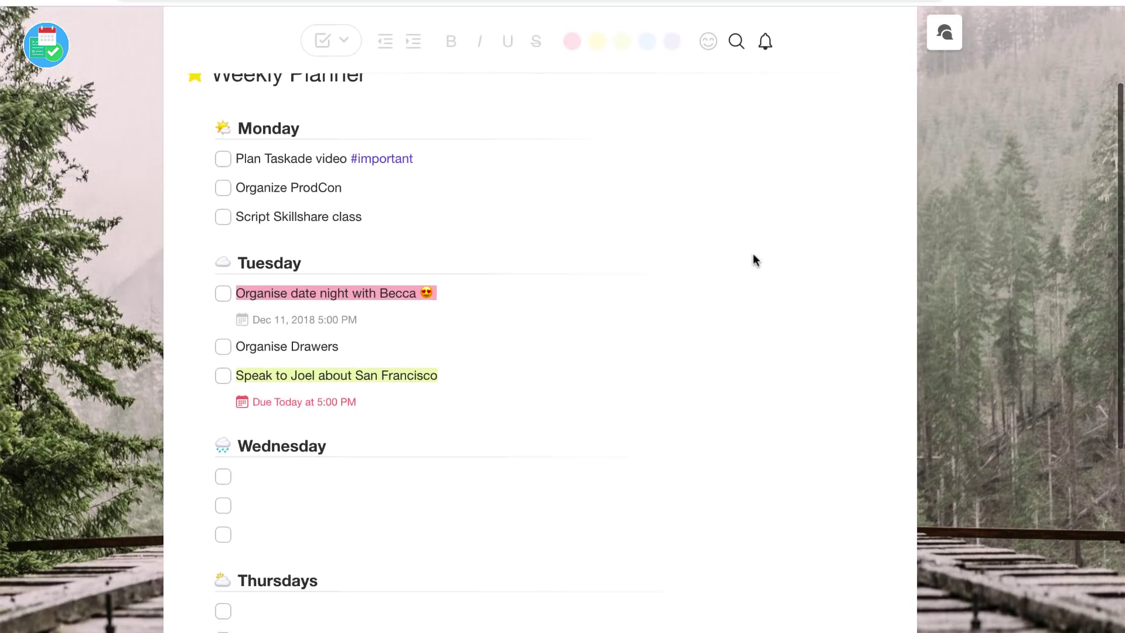
{"action": "scroll", "coordinate": [754, 259], "scroll_direction": "down", "scroll_amount": 3}
{"action": "scroll", "coordinate": [753, 259], "scroll_direction": "up", "scroll_amount": 8}
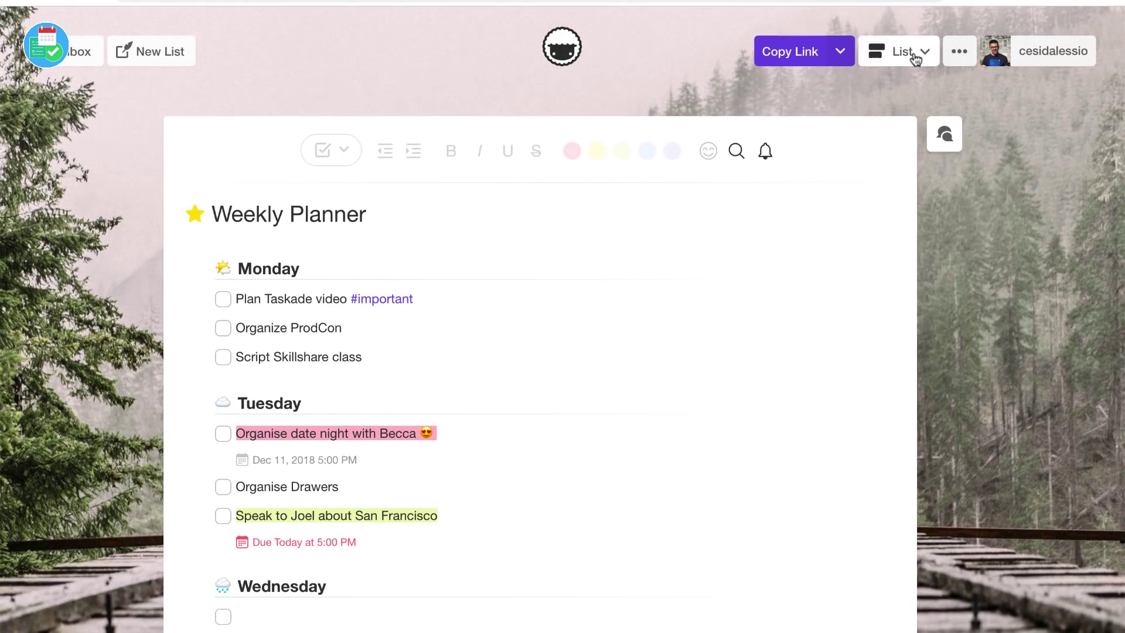
{"action": "left_click", "coordinate": [905, 53]}
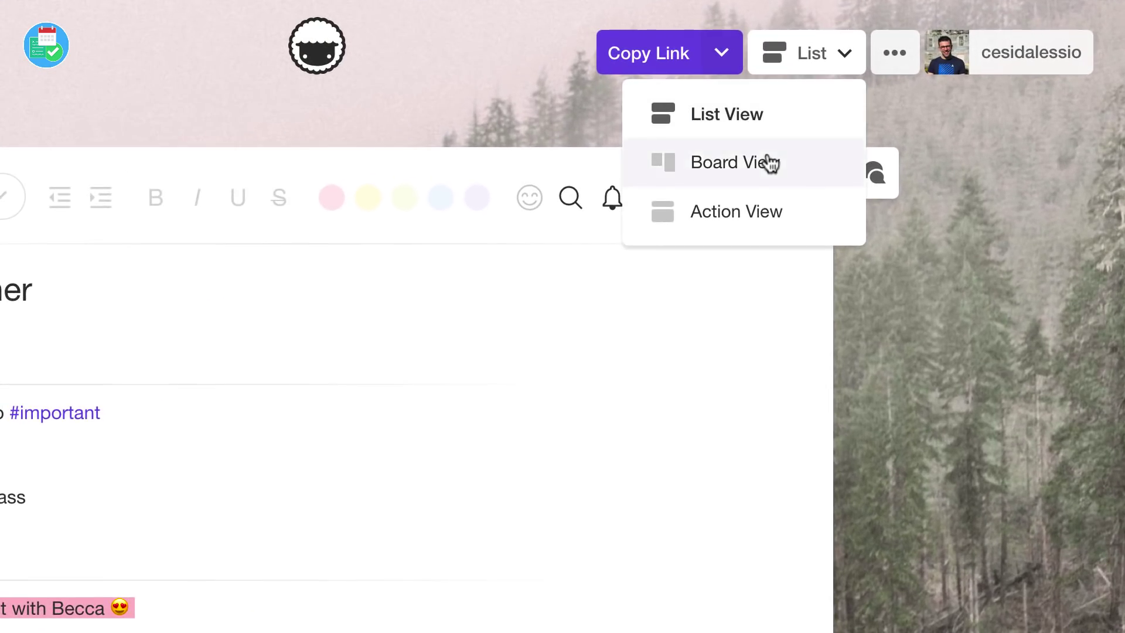
{"action": "left_click", "coordinate": [876, 125]}
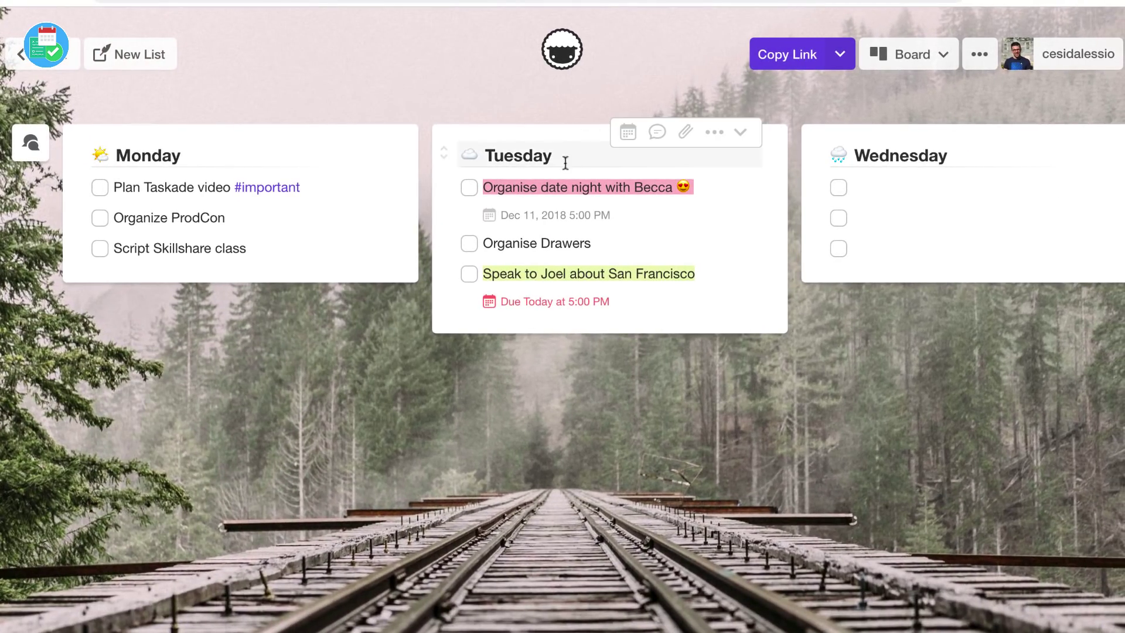
{"action": "left_click_drag", "start_coordinate": [443, 154], "coordinate": [515, 139]}
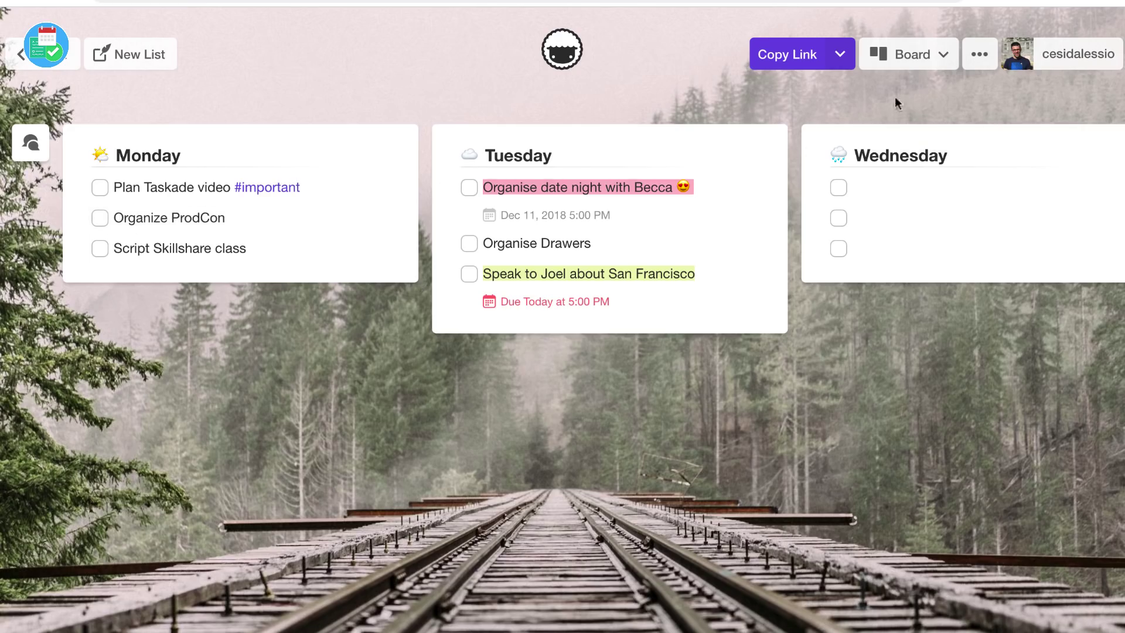
- Switch to Action View and tick the San Francisco task, Organize ProdCon and Script Skillshare class
{"action": "left_click", "coordinate": [885, 54]}
{"action": "left_click", "coordinate": [875, 171]}
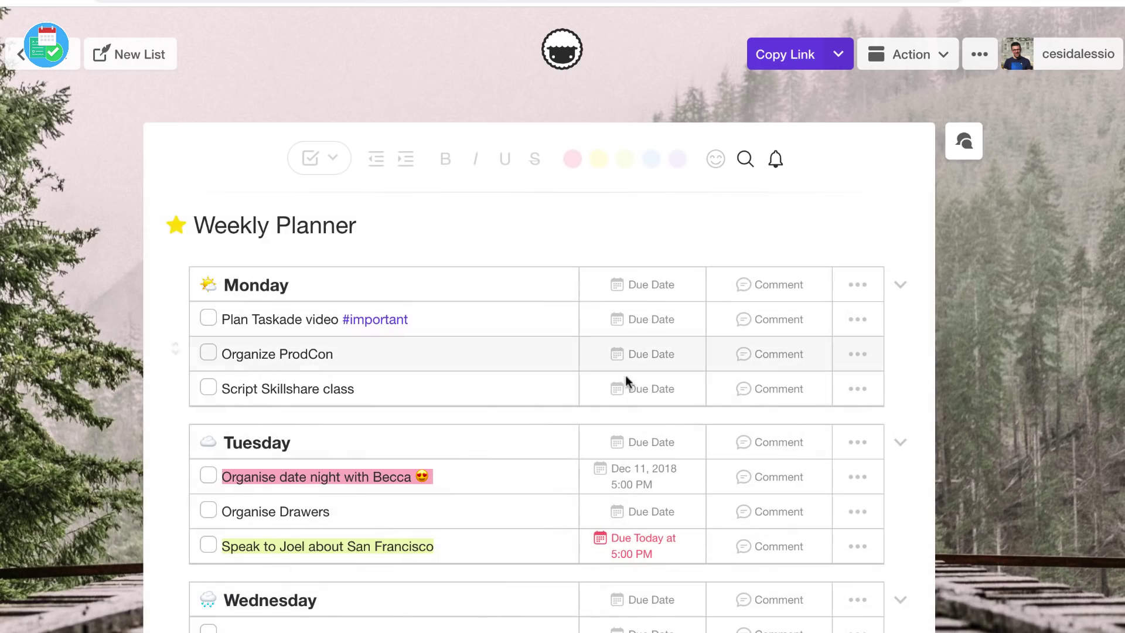
{"action": "scroll", "coordinate": [602, 495], "scroll_direction": "down", "scroll_amount": 3}
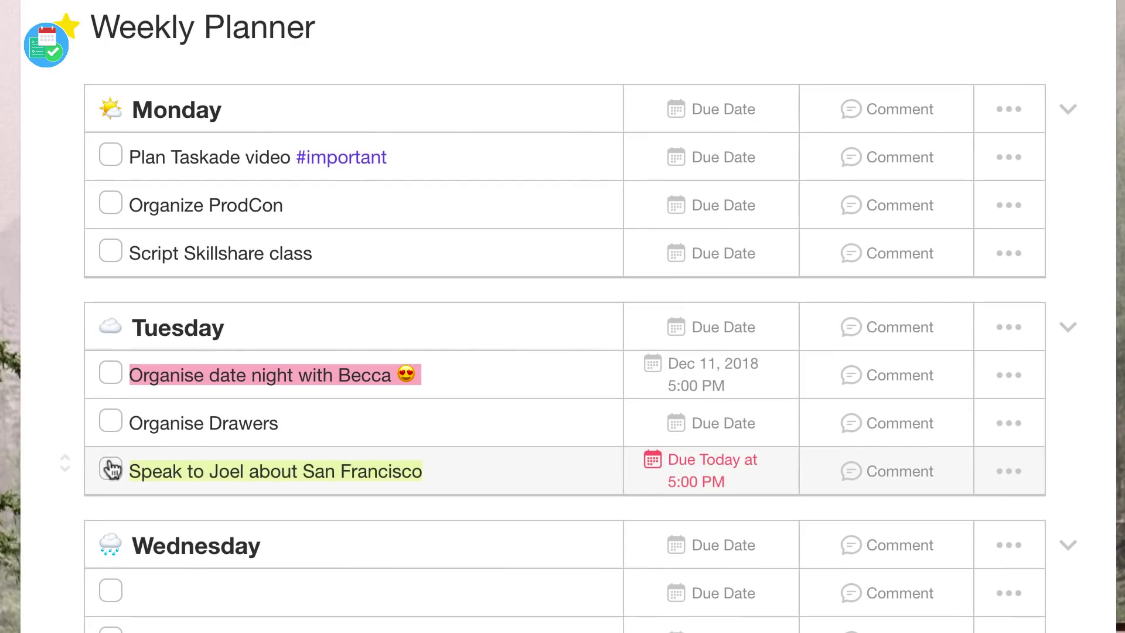
{"action": "left_click", "coordinate": [208, 443]}
{"action": "left_click", "coordinate": [110, 250]}
{"action": "left_click", "coordinate": [111, 203]}
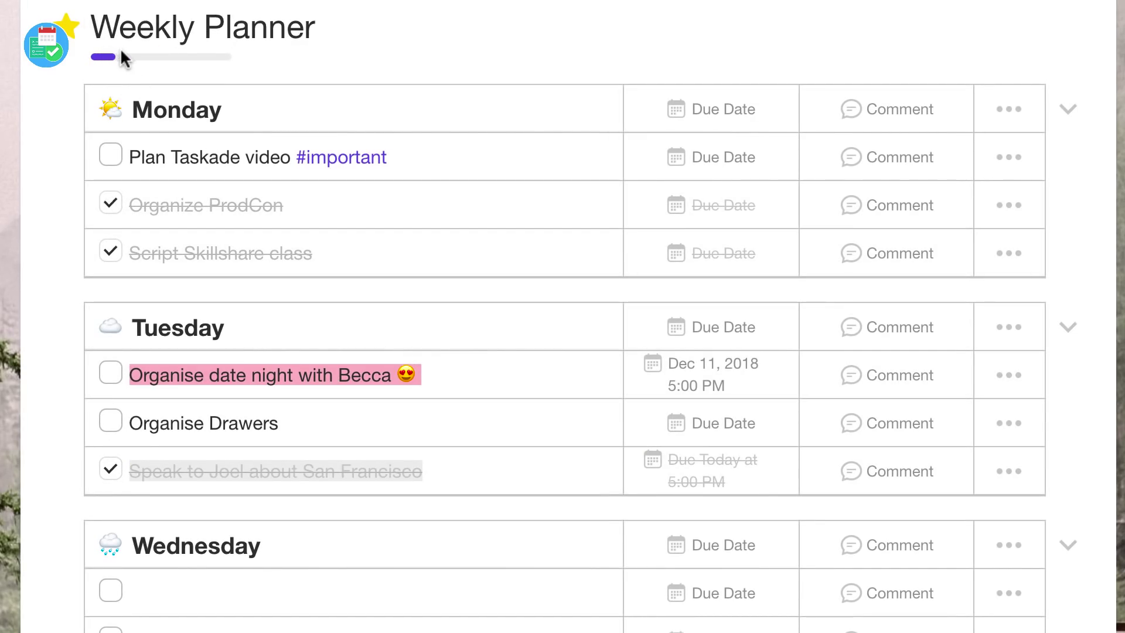
{"action": "mouse_move", "coordinate": [131, 61]}
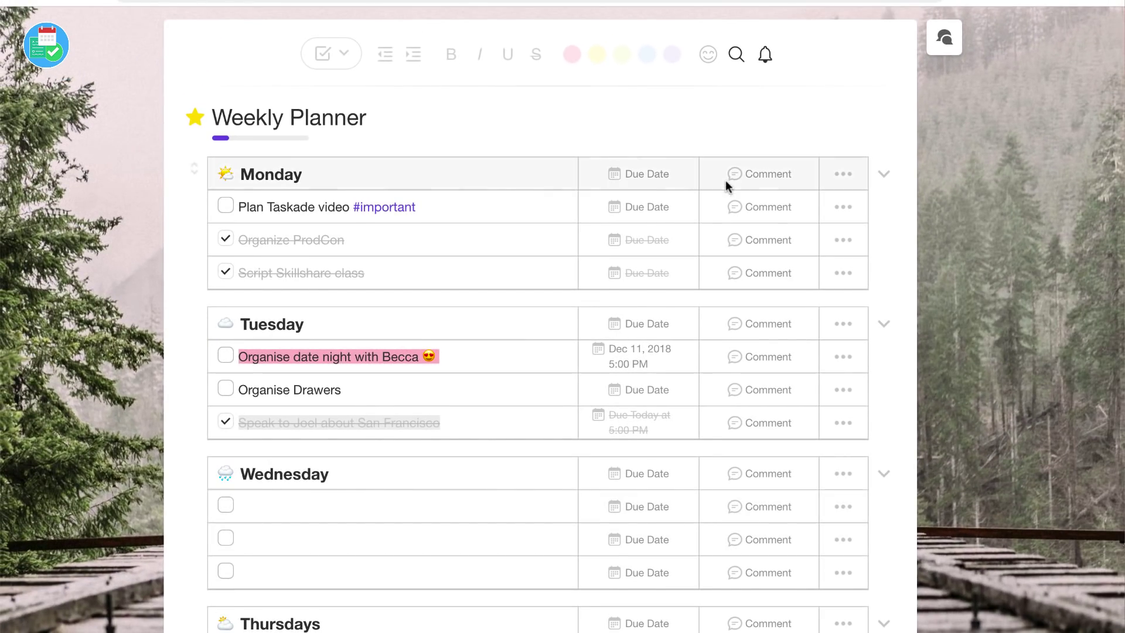
- Search the list for 'bec'
{"action": "left_click", "coordinate": [737, 56]}
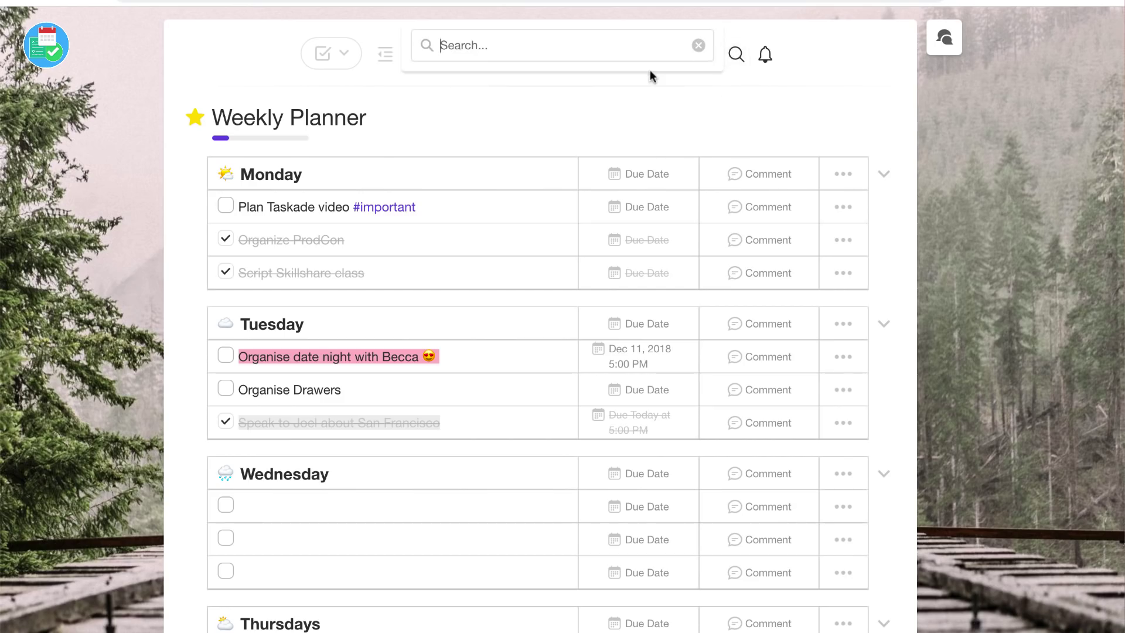
{"action": "type", "text": "becca"}
{"action": "key", "text": "super+a"}
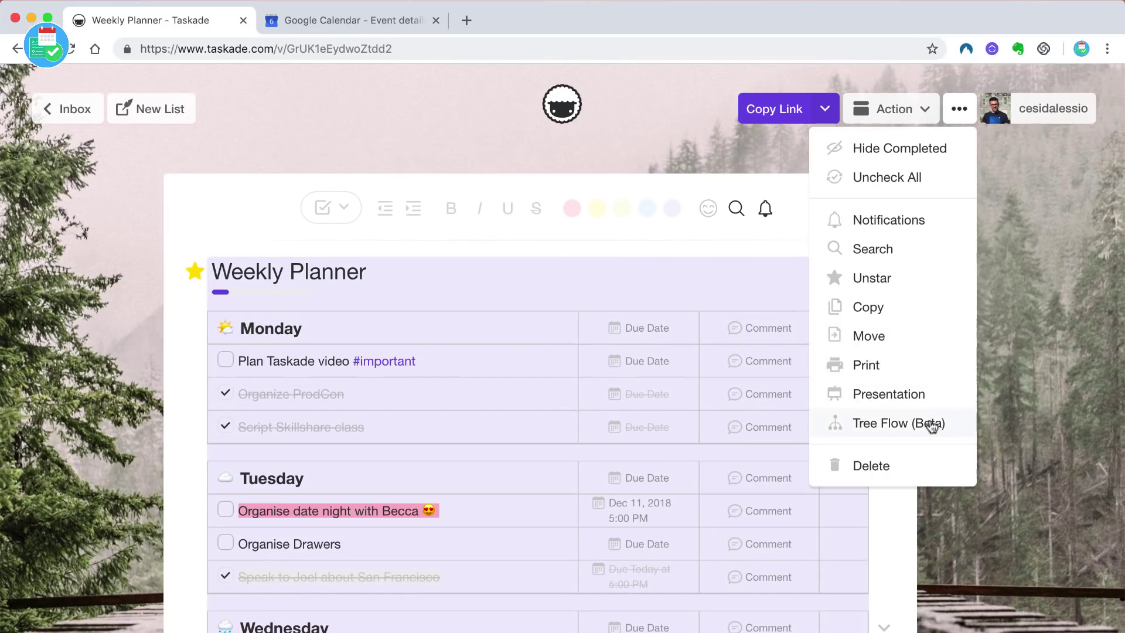
- Explore the Tree Flow map, expanding and collapsing Tuesday, then close it
{"action": "left_click", "coordinate": [935, 427]}
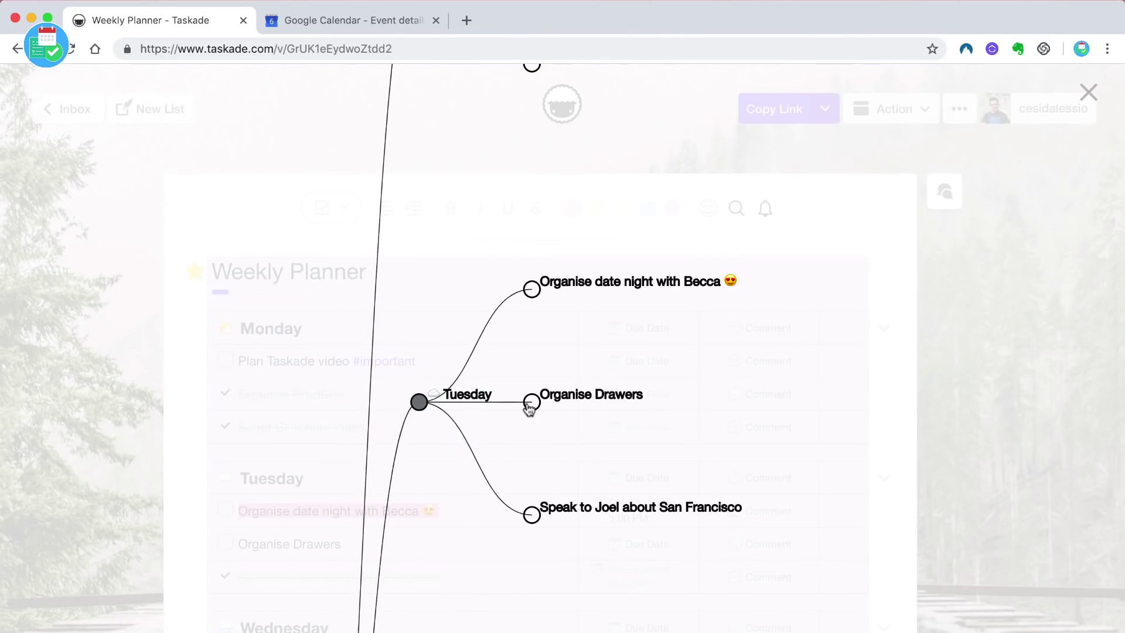
{"action": "left_click_drag", "start_coordinate": [420, 403], "coordinate": [599, 405]}
{"action": "left_click", "coordinate": [600, 404]}
{"action": "left_click", "coordinate": [554, 501]}
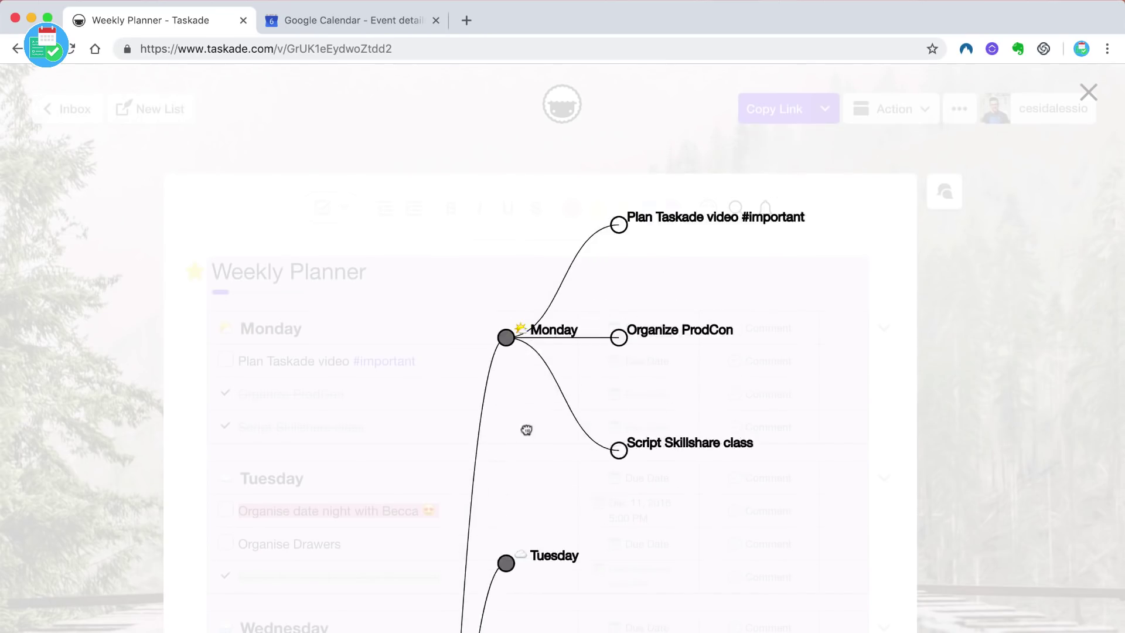
{"action": "left_click_drag", "start_coordinate": [520, 430], "coordinate": [448, 448]}
{"action": "left_click", "coordinate": [1089, 92]}
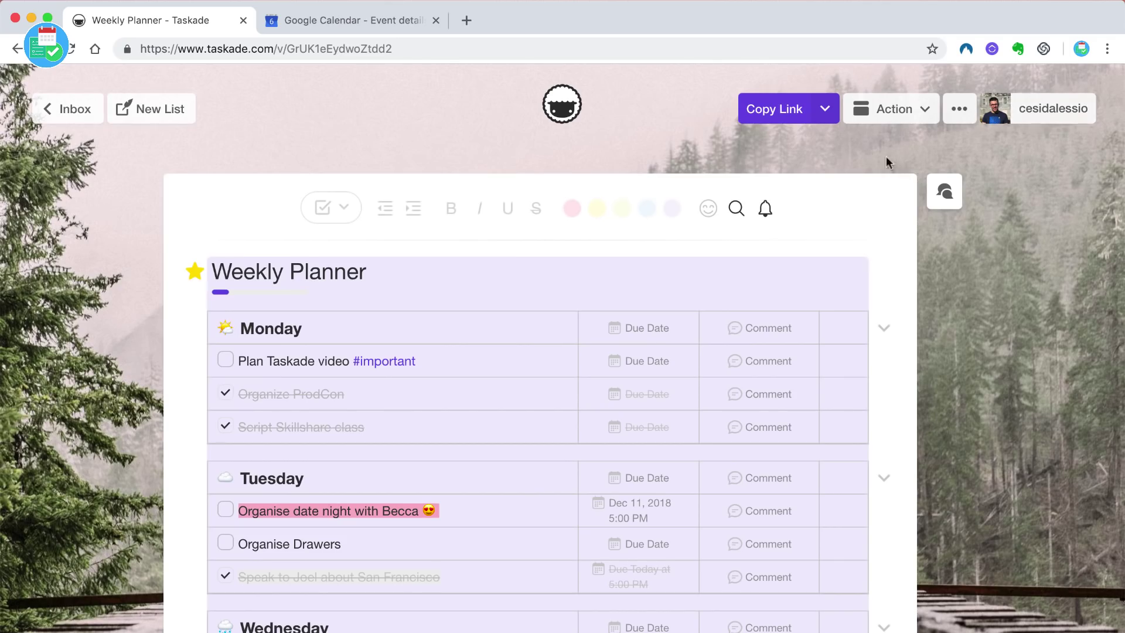
{"action": "left_click", "coordinate": [959, 108]}
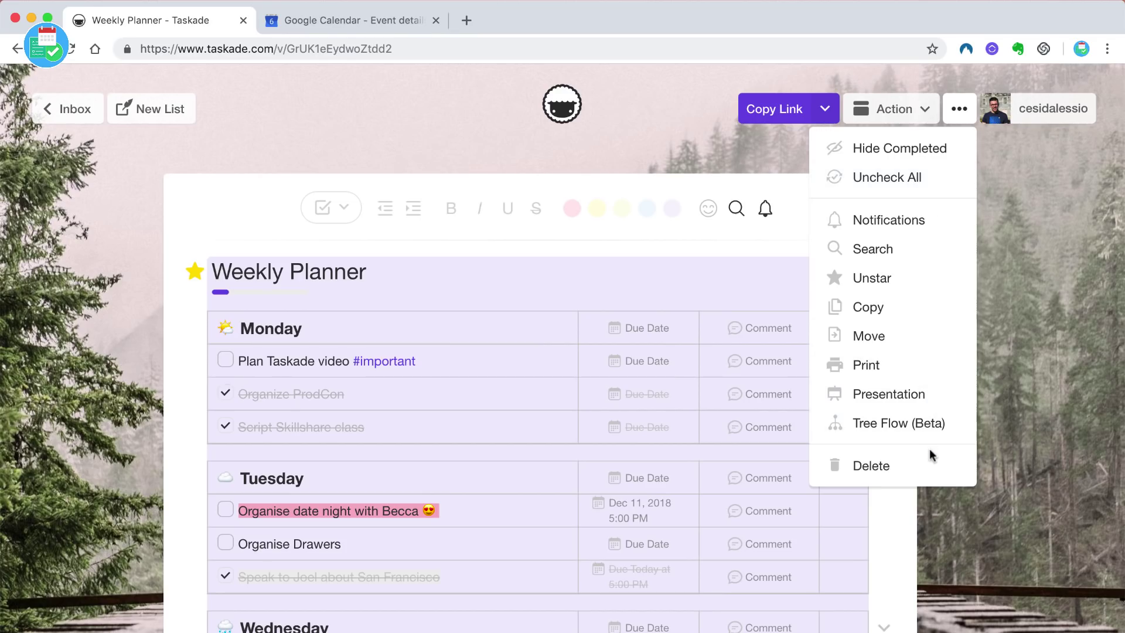
- From the Inbox, drag Weekly Planner toward workspaces and create a new Task List template list
{"action": "left_click", "coordinate": [1022, 115]}
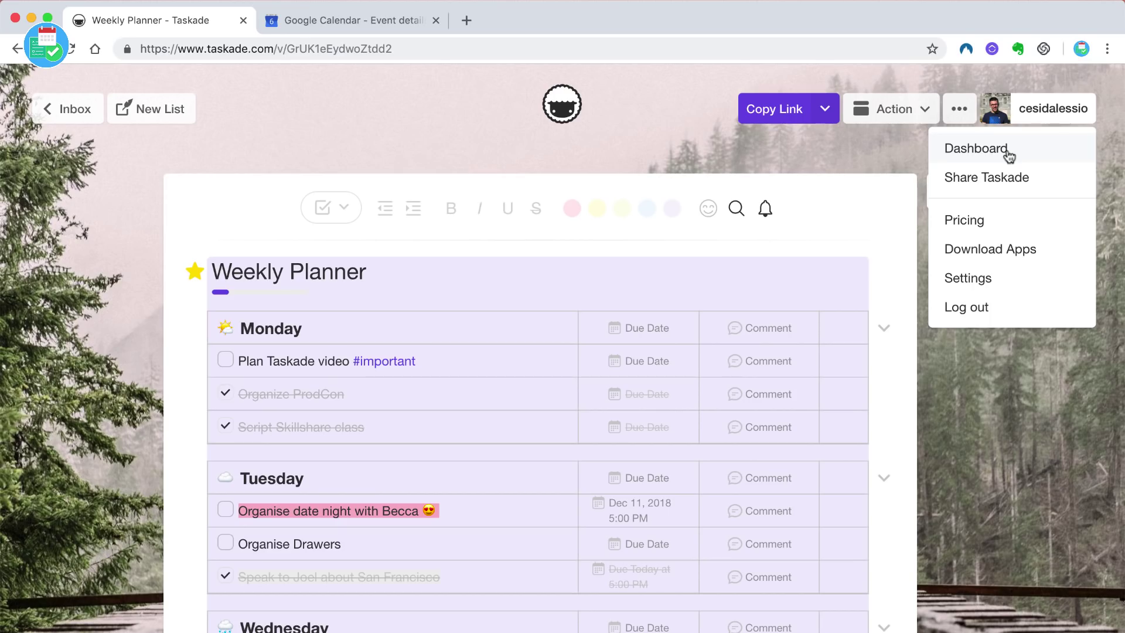
{"action": "left_click", "coordinate": [56, 108]}
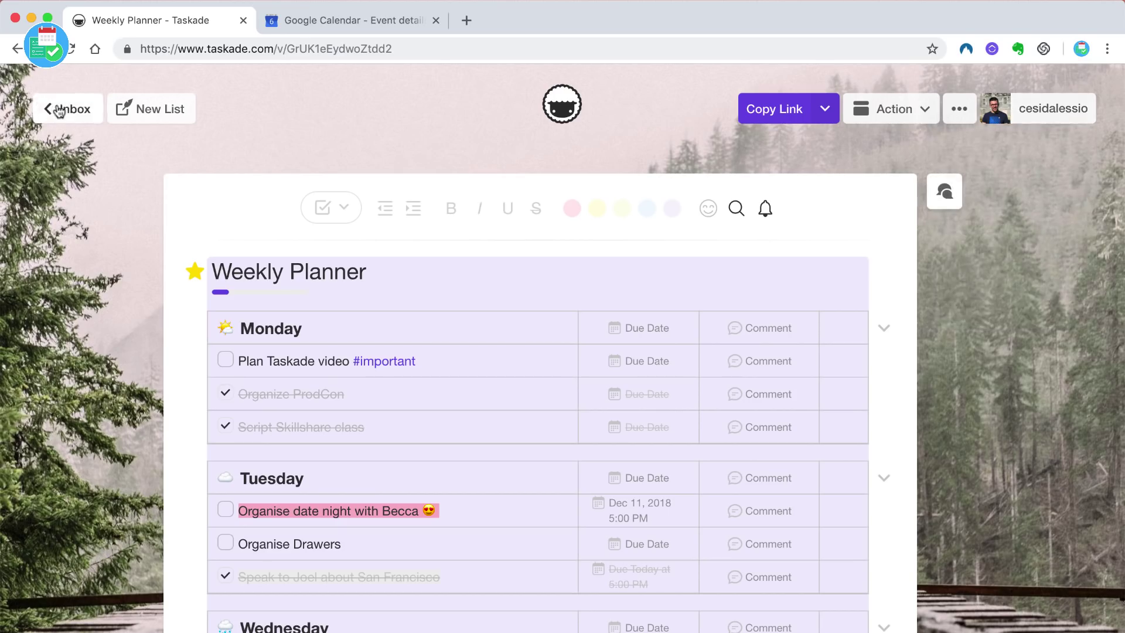
{"action": "left_click_drag", "start_coordinate": [404, 252], "coordinate": [273, 320]}
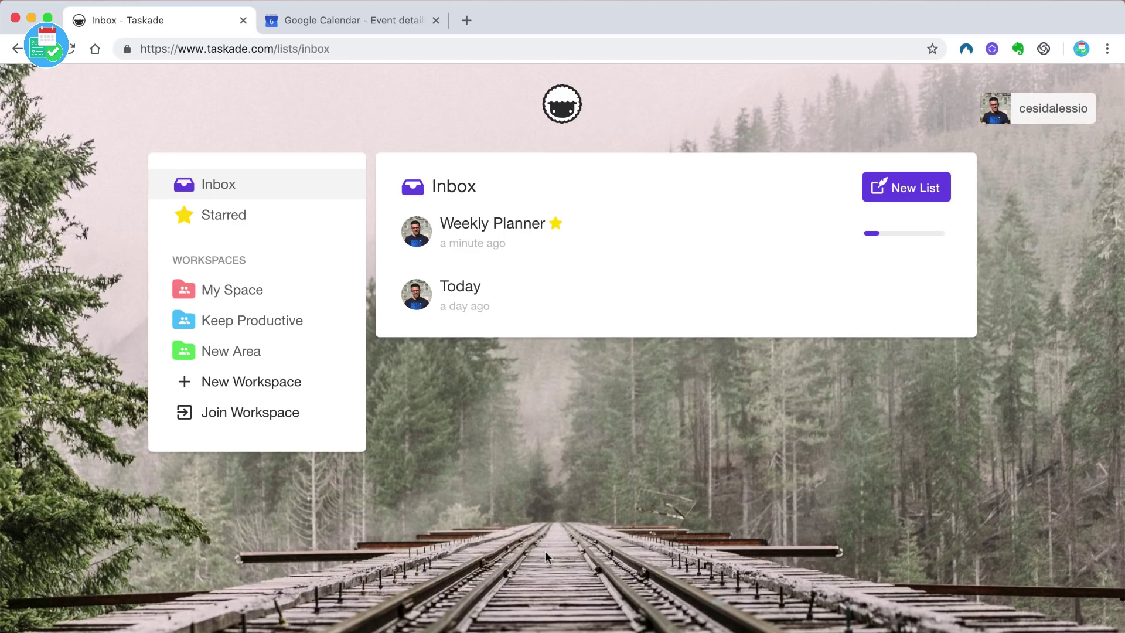
{"action": "left_click", "coordinate": [907, 187]}
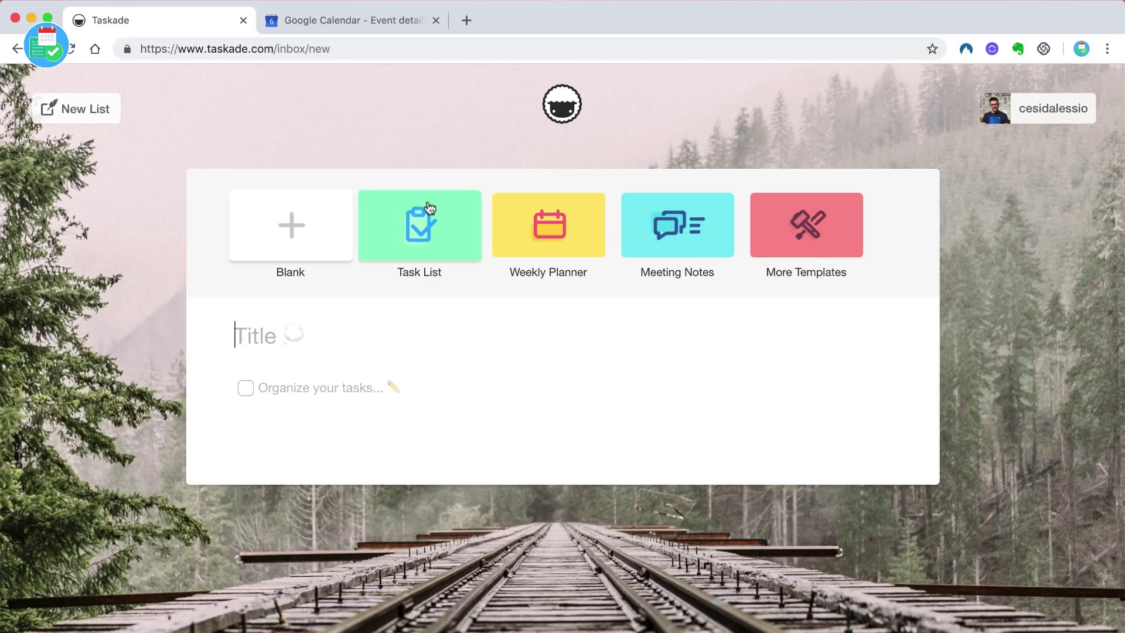
{"action": "left_click", "coordinate": [408, 228]}
{"action": "scroll", "coordinate": [277, 424], "scroll_direction": "down", "scroll_amount": 2}
- Post 'Maybe go ice skating?' in the Weekly Planner chat, then hide the chat panel
{"action": "scroll", "coordinate": [276, 425], "scroll_direction": "up", "scroll_amount": 3}
{"action": "left_click", "coordinate": [277, 422]}
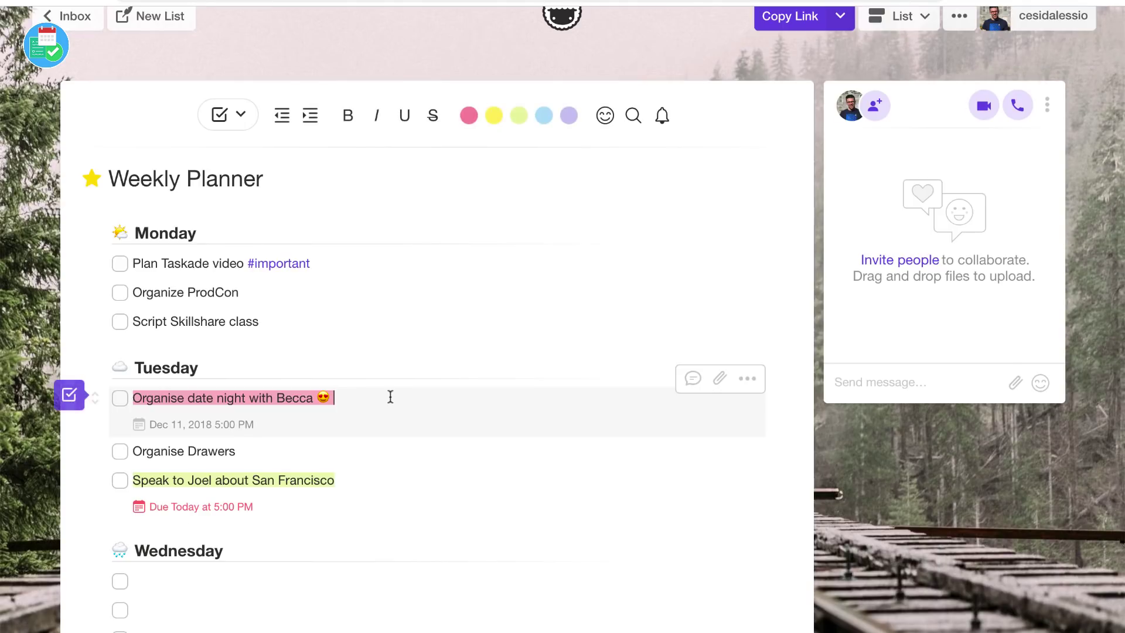
{"action": "left_click", "coordinate": [868, 384]}
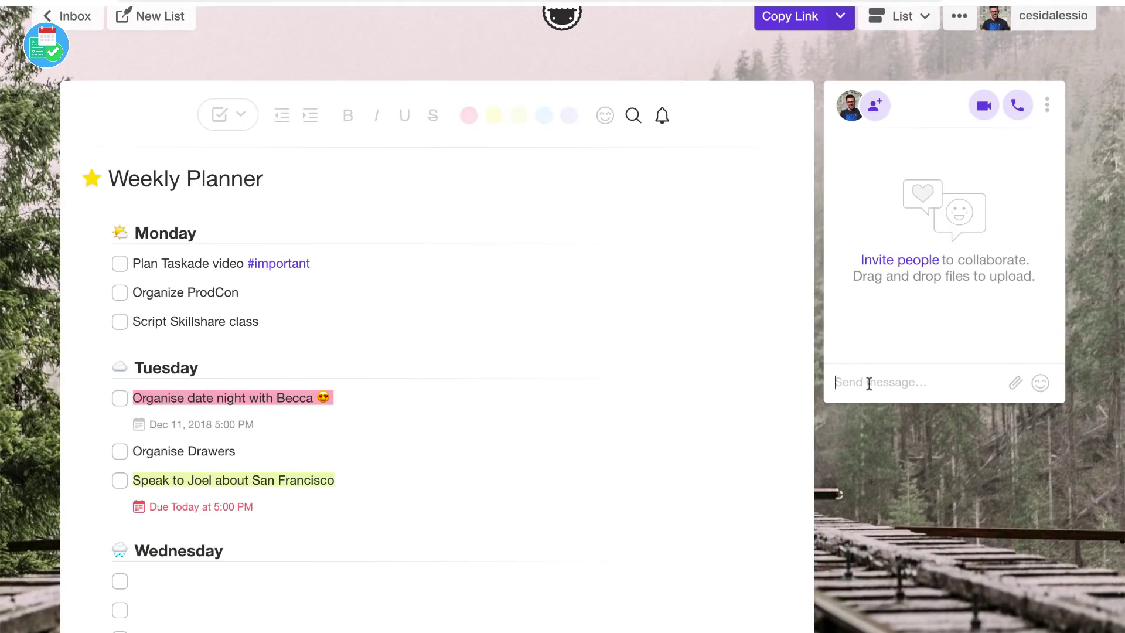
{"action": "type", "text": "M"}
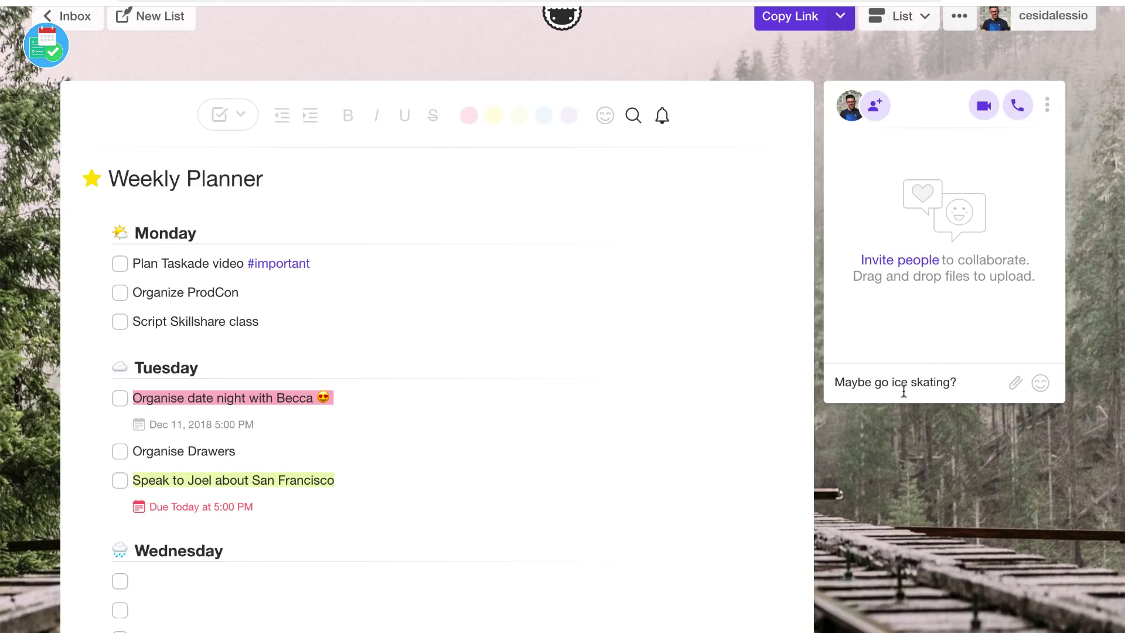
{"action": "key", "text": "Return"}
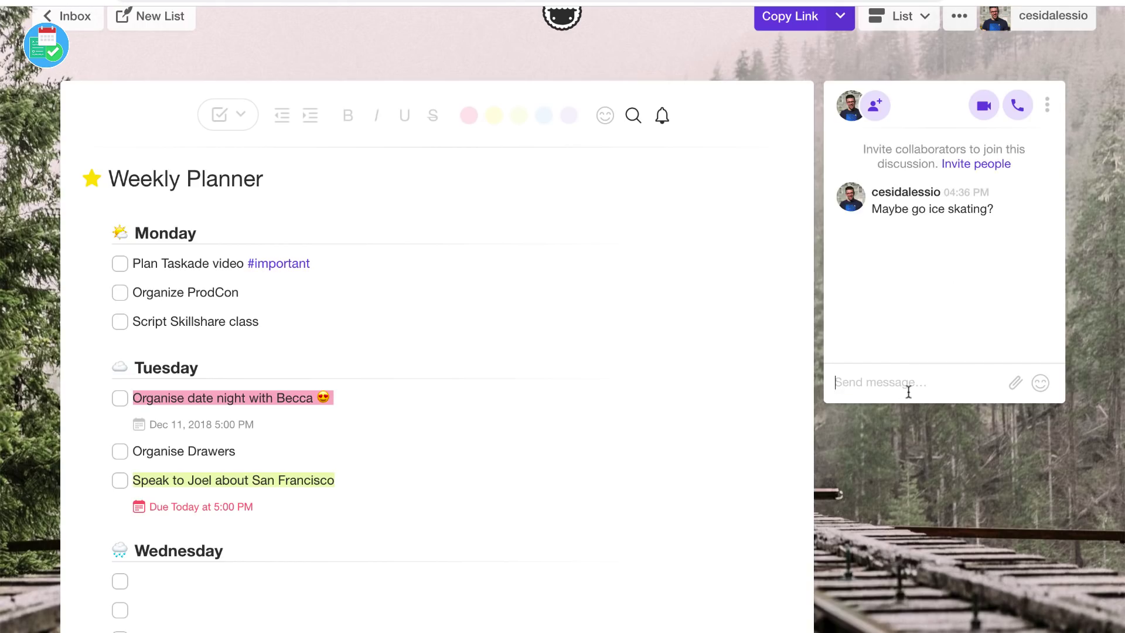
{"action": "left_click", "coordinate": [1047, 105]}
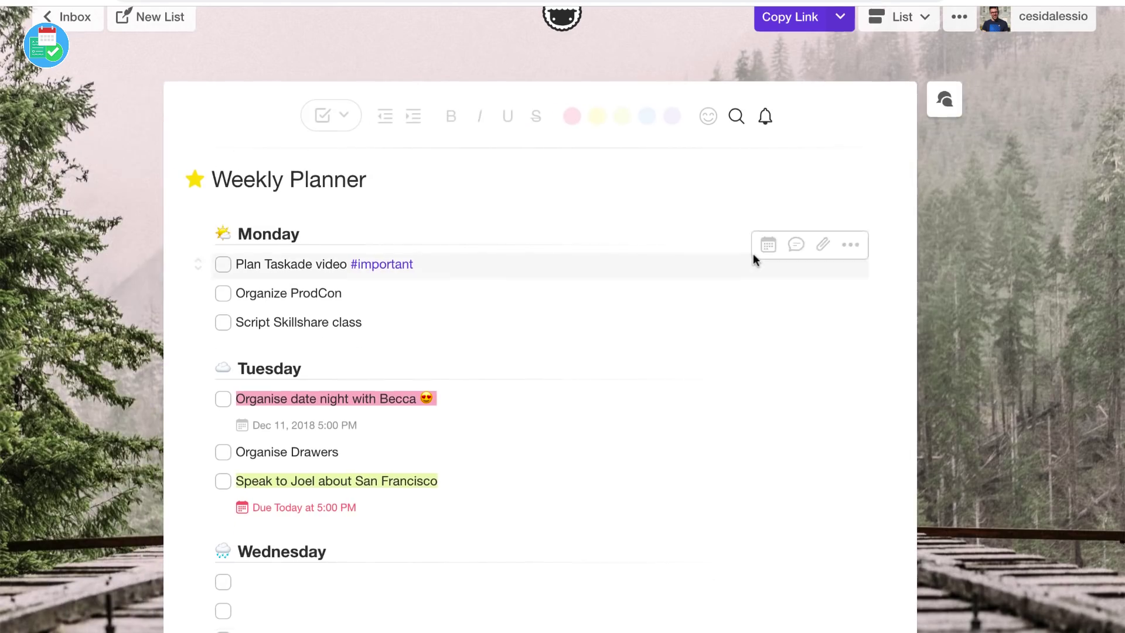
- Switch the Weekly Planner to Board View and drag the Tuesday column to a new position
{"action": "scroll", "coordinate": [753, 253], "scroll_direction": "down", "scroll_amount": 5}
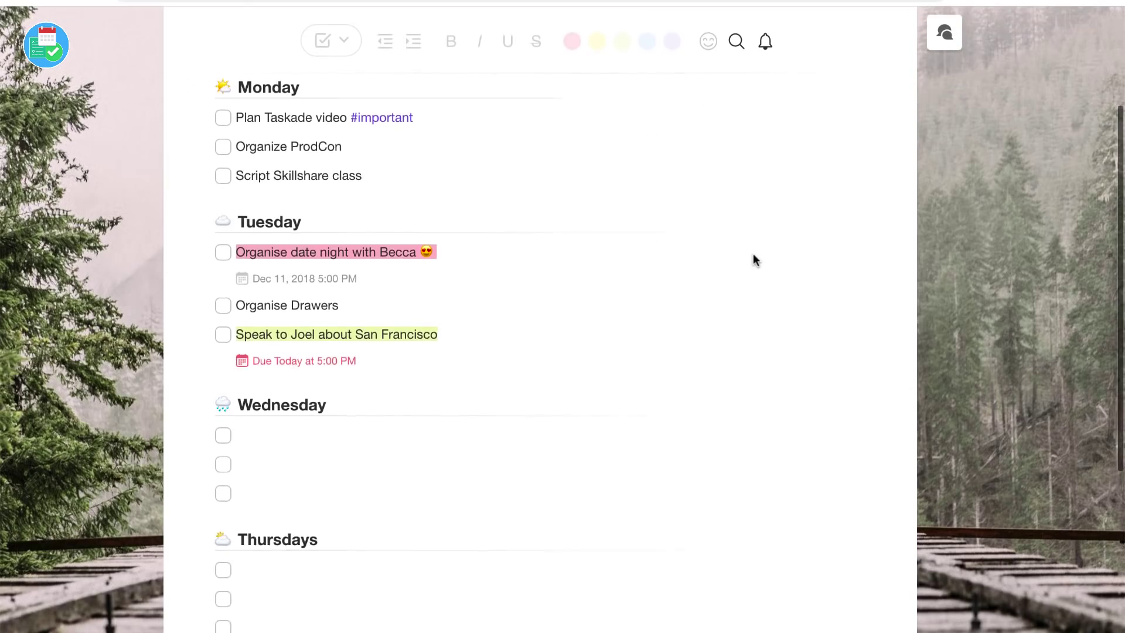
{"action": "scroll", "coordinate": [753, 254], "scroll_direction": "up", "scroll_amount": 5}
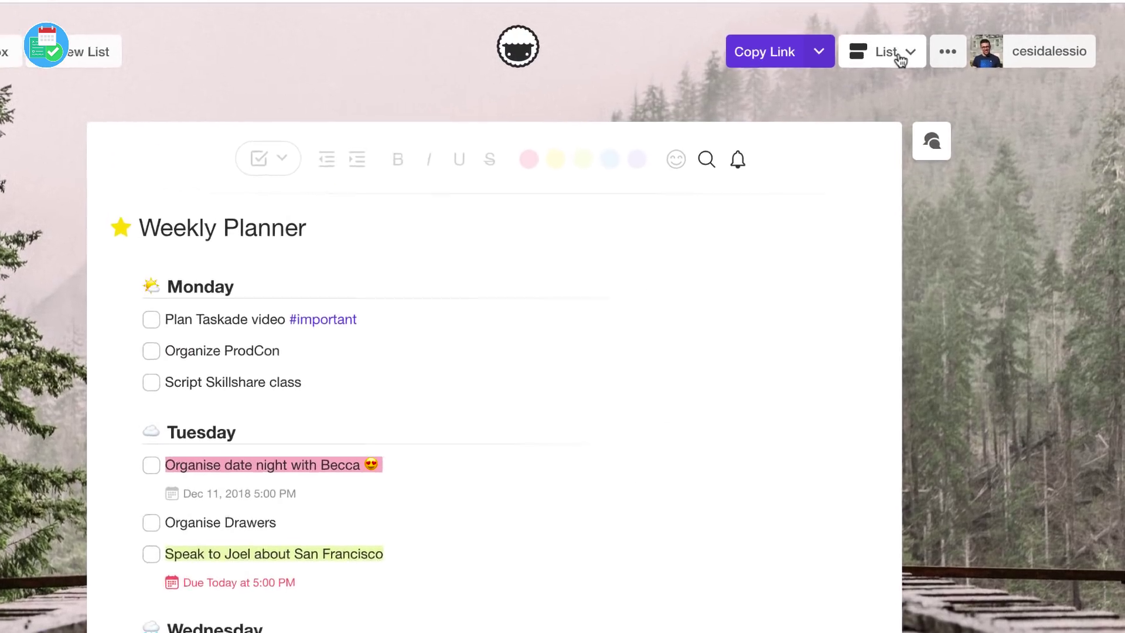
{"action": "left_click", "coordinate": [913, 56]}
{"action": "left_click", "coordinate": [871, 129]}
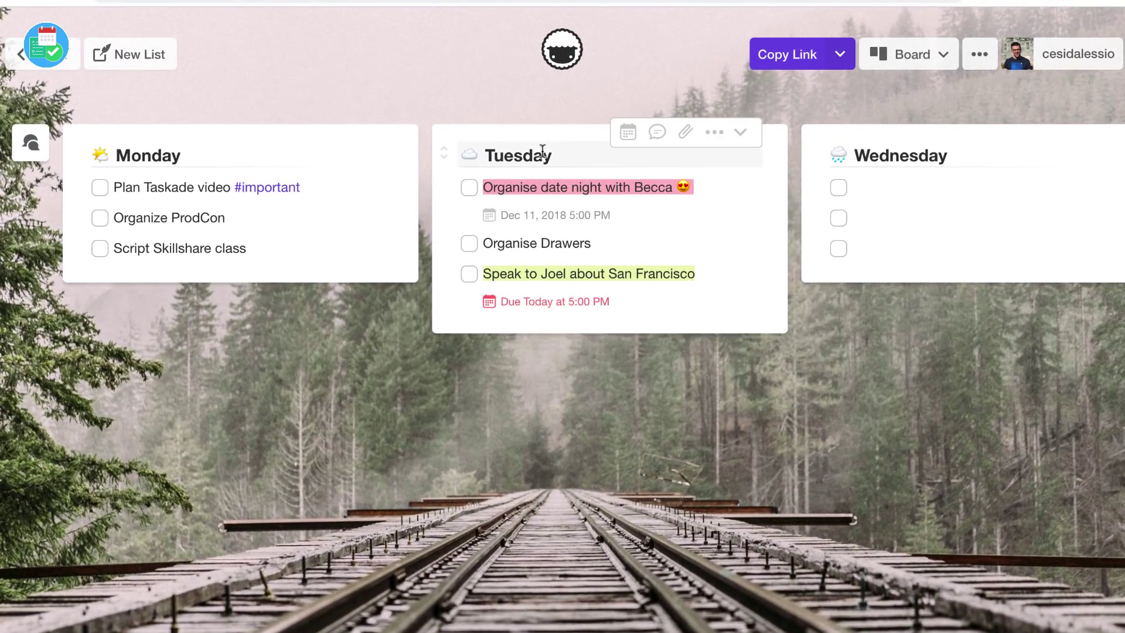
{"action": "left_click_drag", "start_coordinate": [442, 155], "coordinate": [510, 140]}
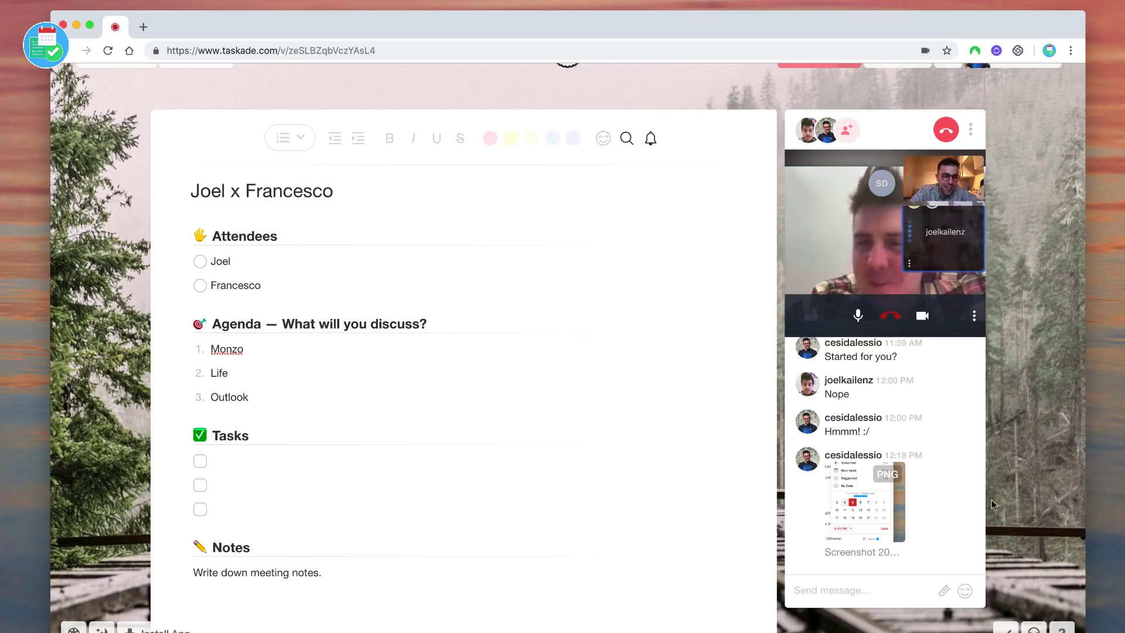
- Scroll through the Joel x Francesco chat and open the video call's more-actions options
{"action": "scroll", "coordinate": [924, 441], "scroll_direction": "up", "scroll_amount": 1}
{"action": "scroll", "coordinate": [925, 441], "scroll_direction": "down", "scroll_amount": 1}
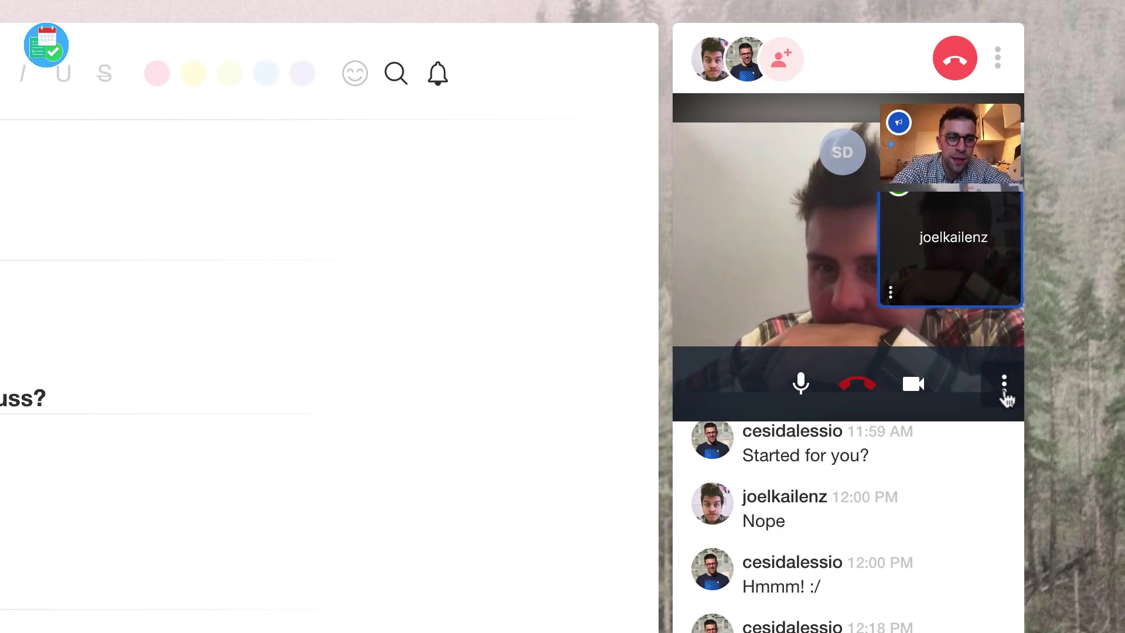
{"action": "left_click", "coordinate": [1004, 383]}
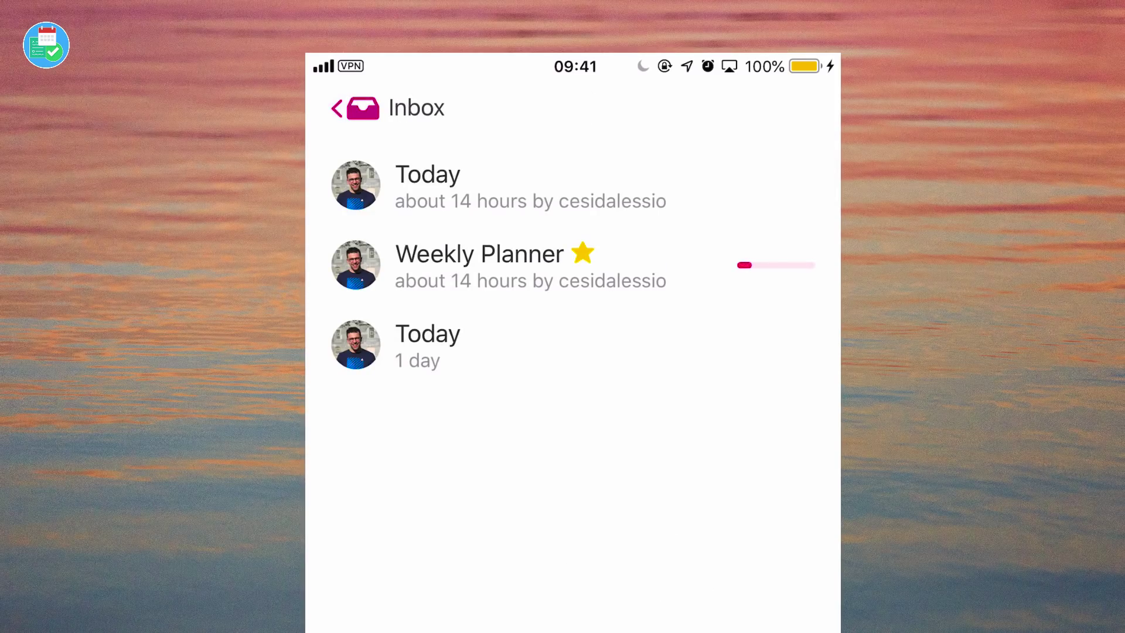
- Open the Weekly Planner in the phone app and edit Tuesday's Organise Drawers task
{"action": "left_click", "coordinate": [530, 265]}
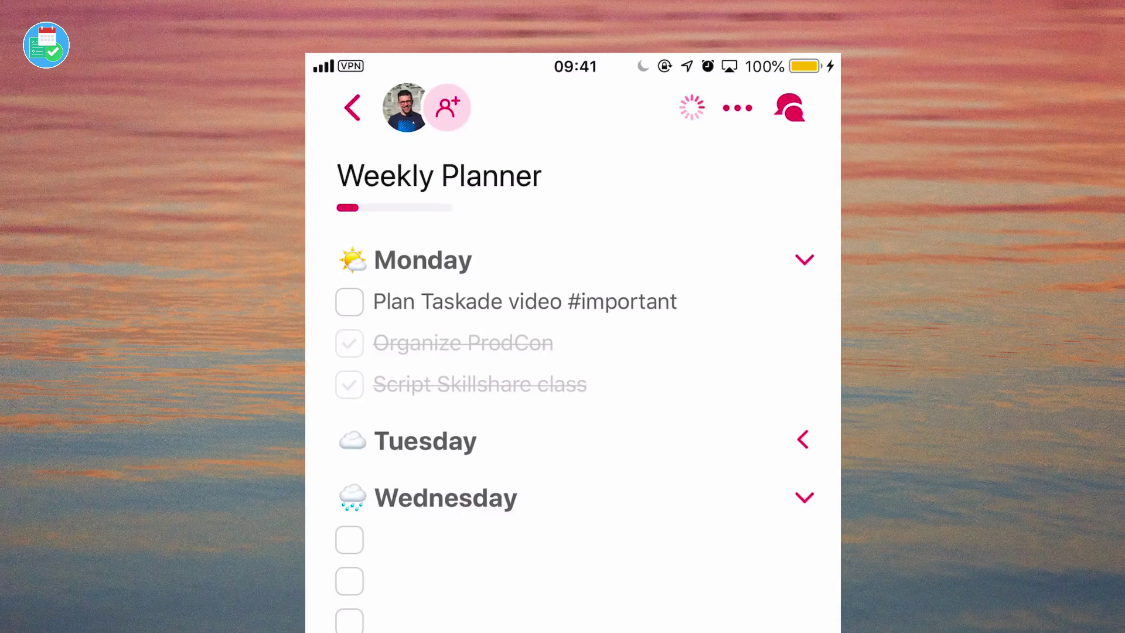
{"action": "left_click", "coordinate": [548, 564]}
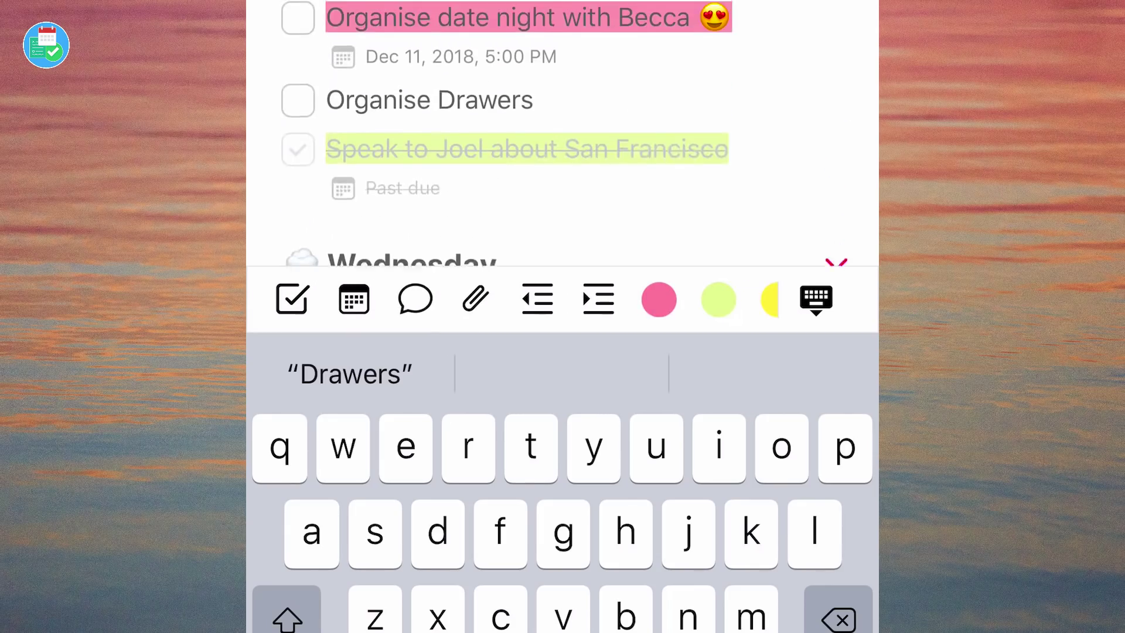
{"action": "left_click", "coordinate": [331, 129]}
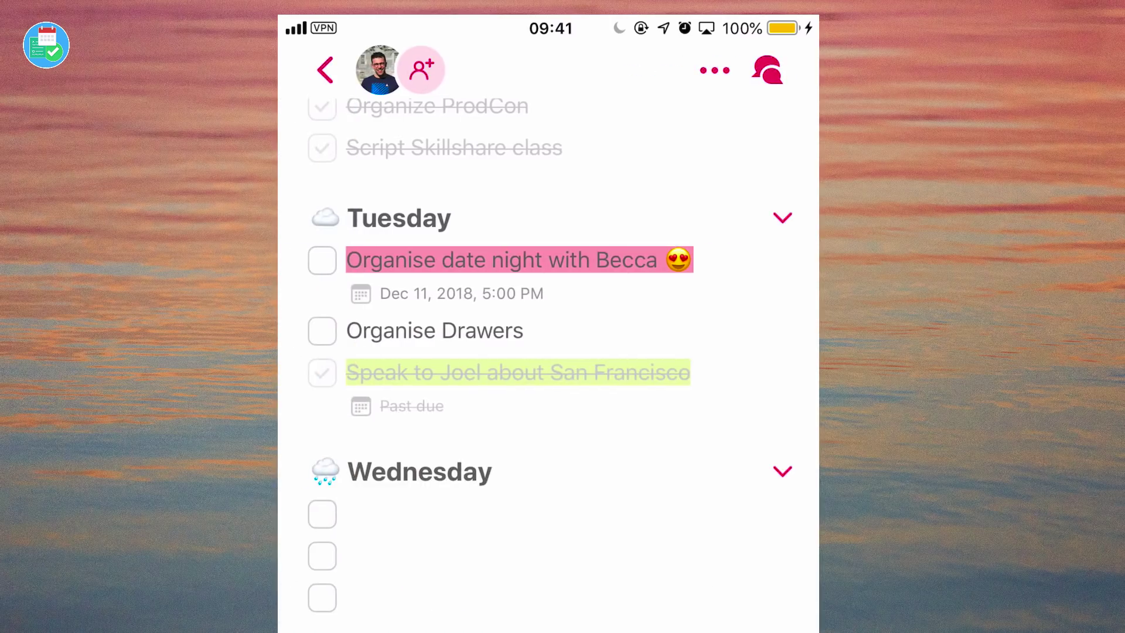
{"action": "scroll", "coordinate": [548, 351], "scroll_direction": "up", "scroll_amount": 5}
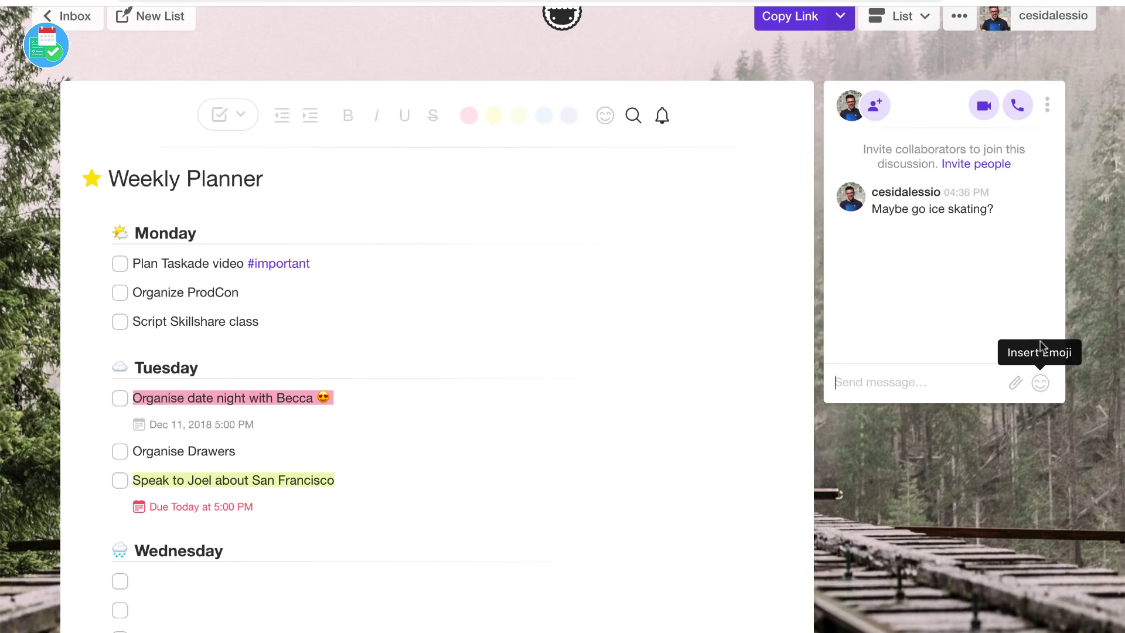
- Hide the planner's chat panel through its options menu
{"action": "left_click", "coordinate": [1047, 105]}
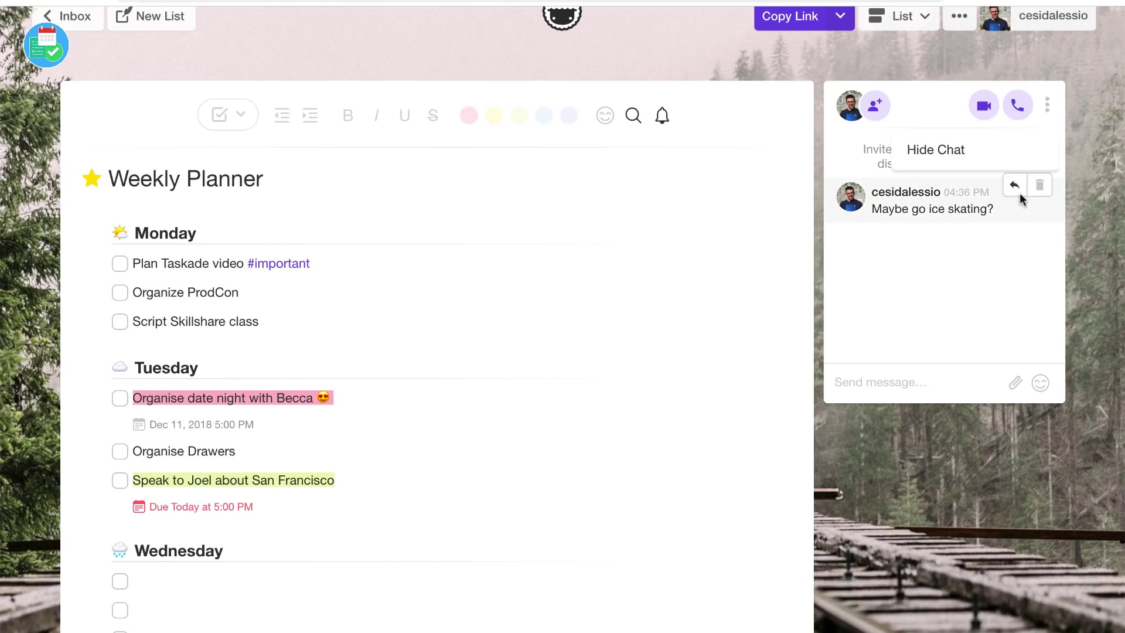
{"action": "left_click", "coordinate": [1003, 268]}
{"action": "left_click", "coordinate": [1046, 104]}
{"action": "left_click", "coordinate": [966, 166]}
{"action": "scroll", "coordinate": [755, 259], "scroll_direction": "up", "scroll_amount": 1}
{"action": "scroll", "coordinate": [755, 259], "scroll_direction": "down", "scroll_amount": 3}
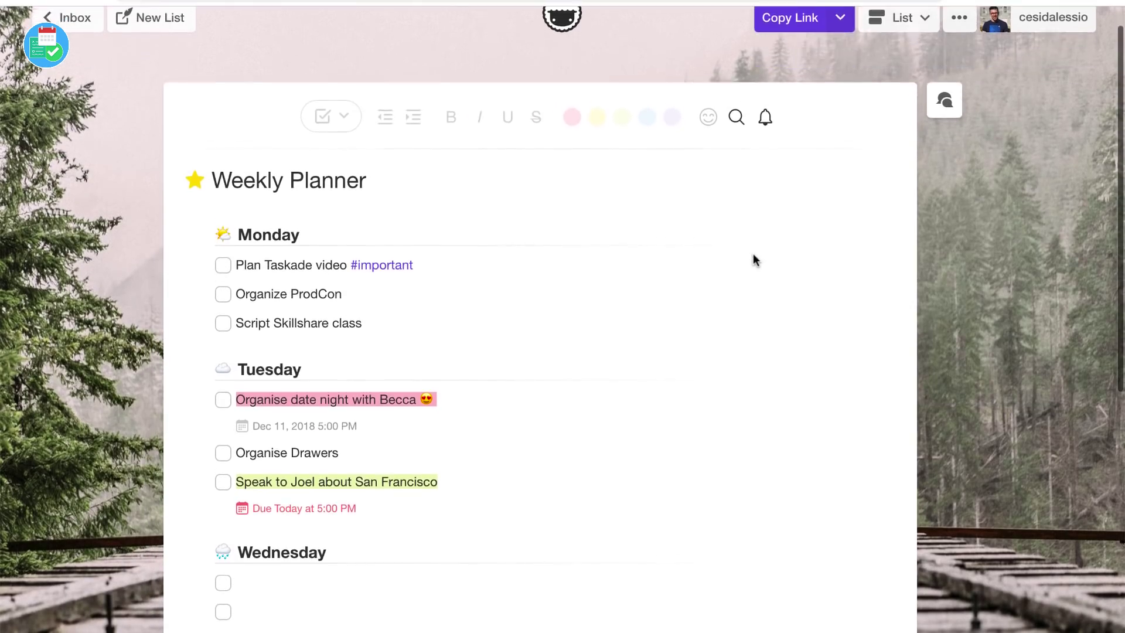
{"action": "scroll", "coordinate": [753, 258], "scroll_direction": "up", "scroll_amount": 3}
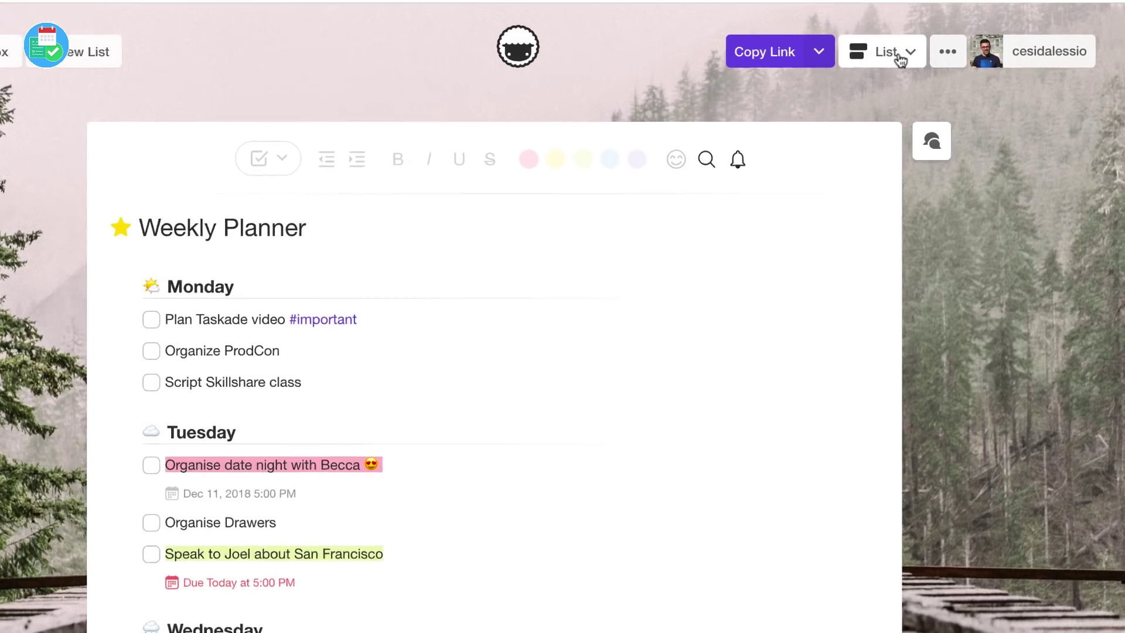
- Try Board View, return to the list, and post 'Maybe go ice skating?' in the chat
{"action": "left_click", "coordinate": [913, 58]}
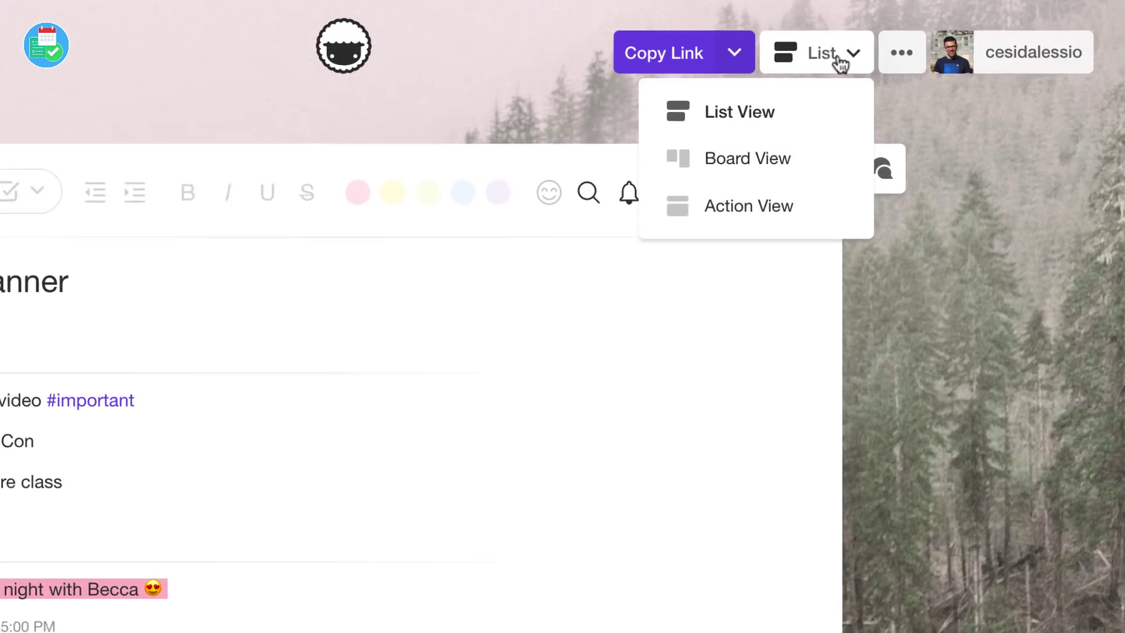
{"action": "left_click", "coordinate": [771, 163]}
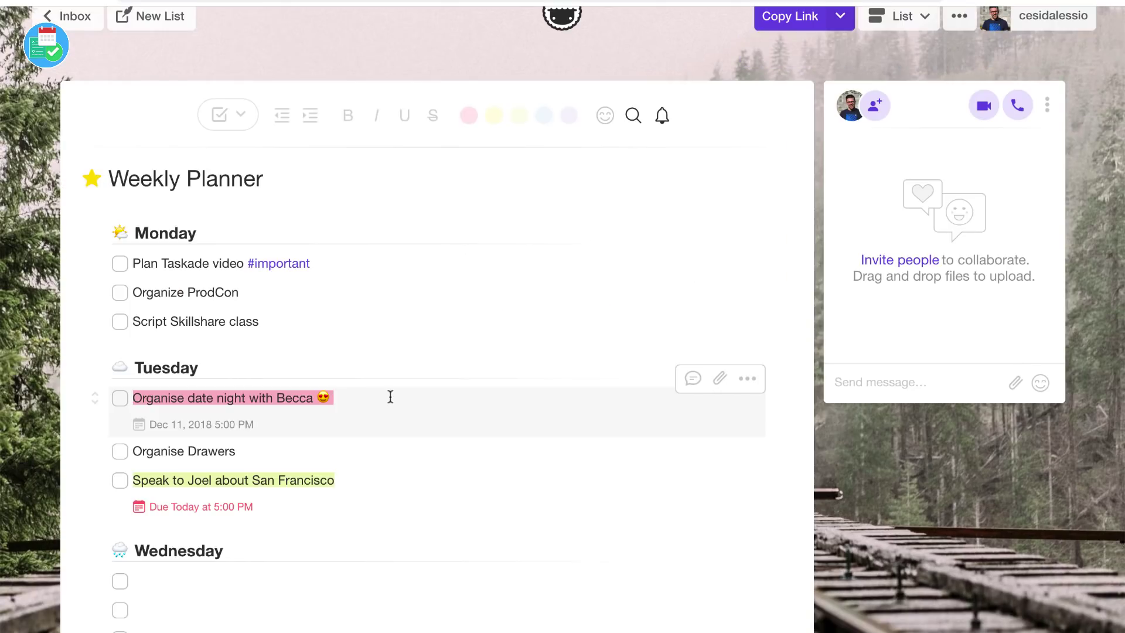
{"action": "left_click", "coordinate": [390, 397]}
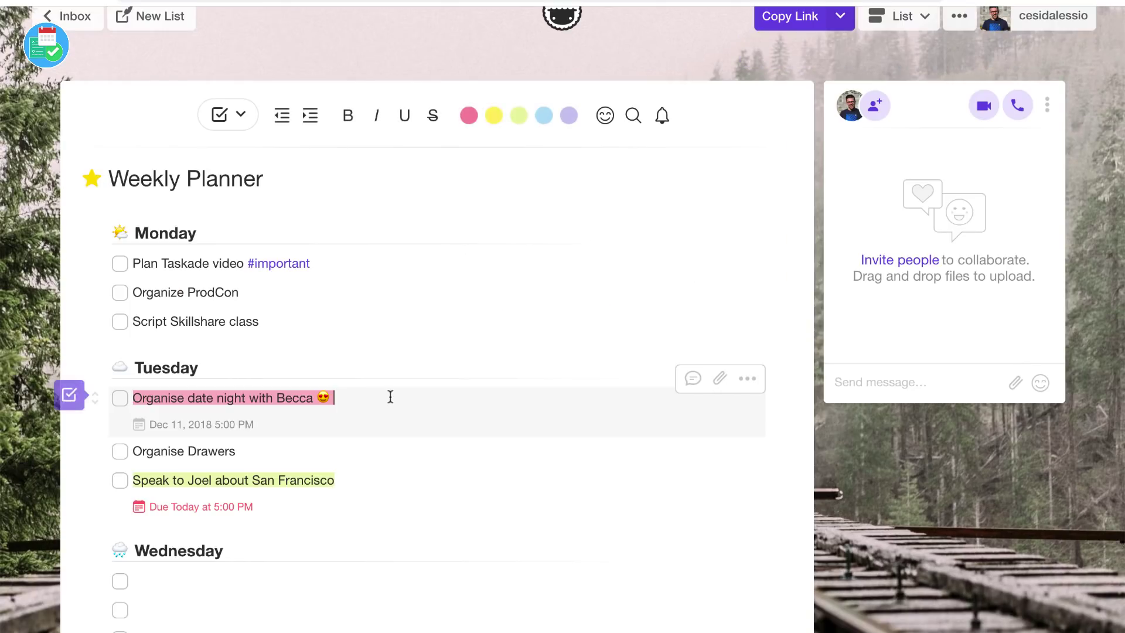
{"action": "left_click", "coordinate": [869, 383]}
{"action": "type", "text": "Maybe go"}
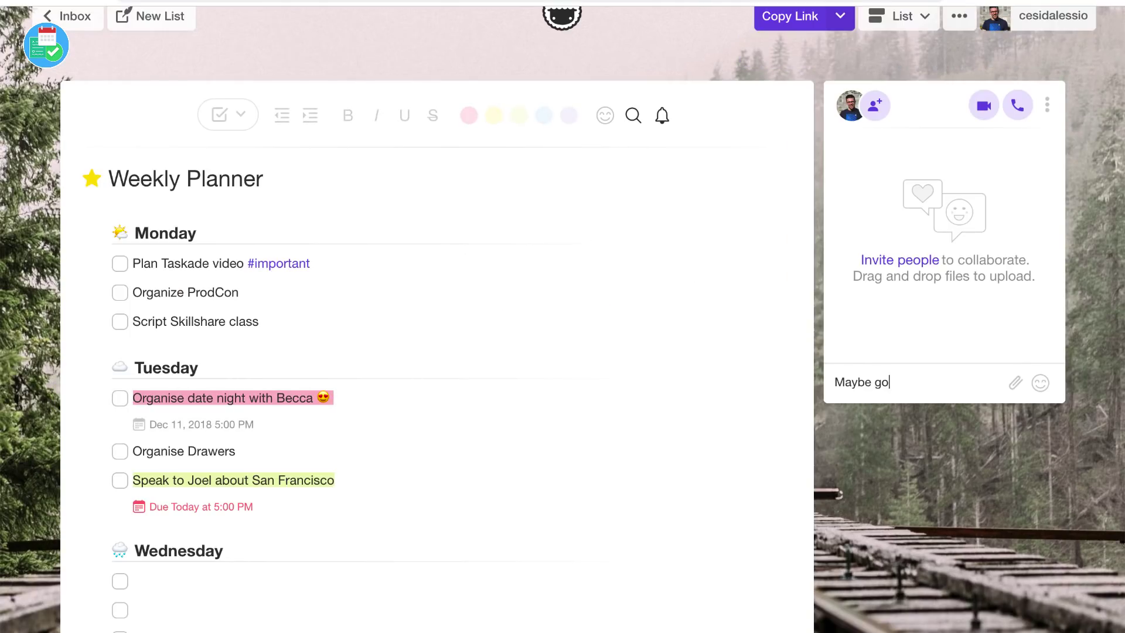
{"action": "type", "text": " ice skating?"}
{"action": "key", "text": "Return"}
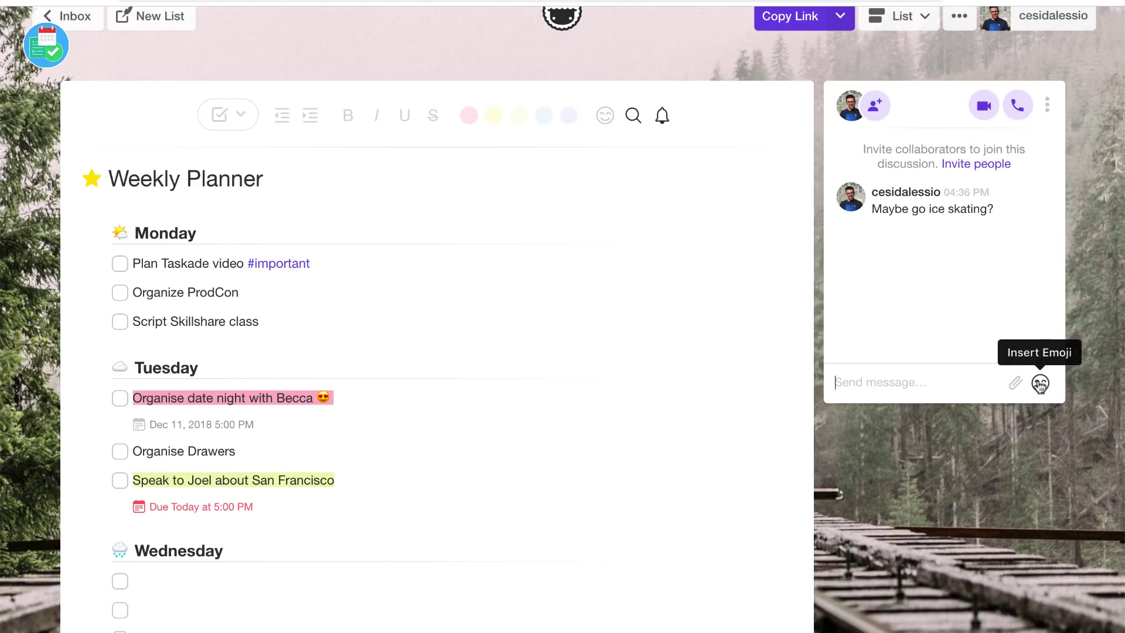
- Hide the chat panel again and switch the planner to Board View
{"action": "left_click", "coordinate": [1048, 106]}
{"action": "left_click", "coordinate": [1003, 269]}
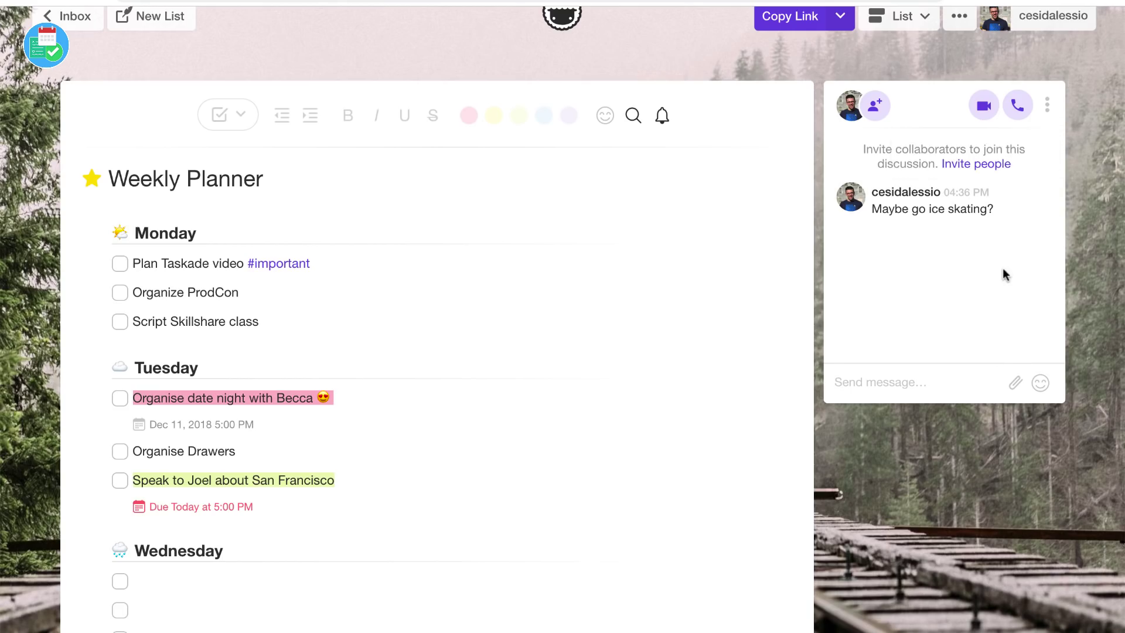
{"action": "left_click", "coordinate": [1047, 105]}
{"action": "left_click", "coordinate": [952, 150]}
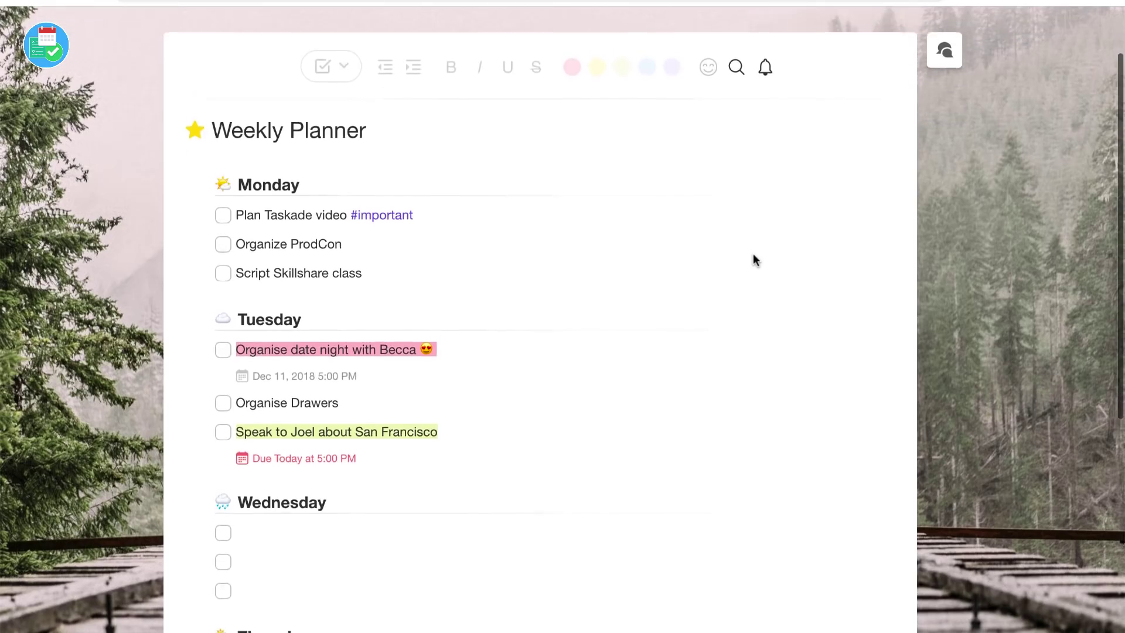
{"action": "scroll", "coordinate": [753, 253], "scroll_direction": "down", "scroll_amount": 5}
{"action": "scroll", "coordinate": [754, 253], "scroll_direction": "up", "scroll_amount": 8}
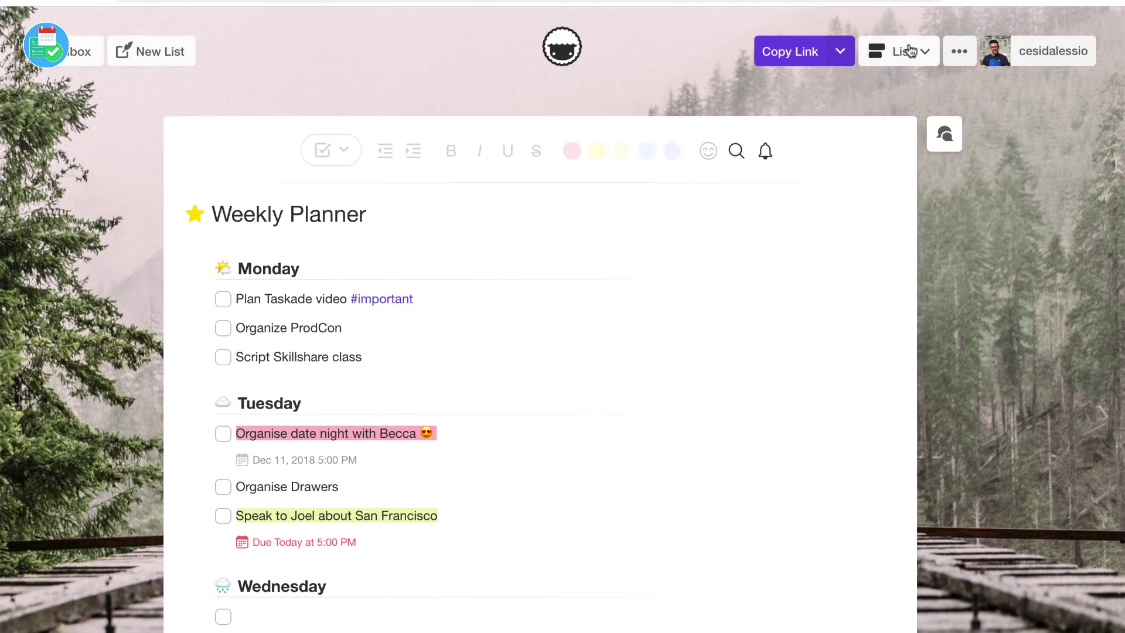
{"action": "left_click", "coordinate": [908, 53]}
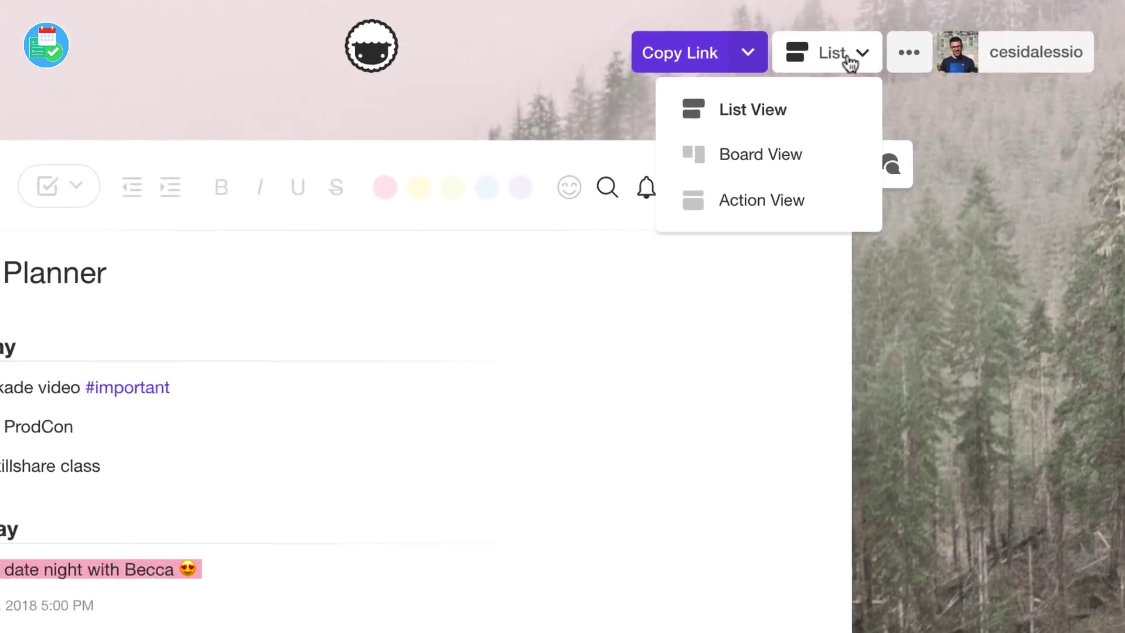
{"action": "left_click", "coordinate": [769, 163]}
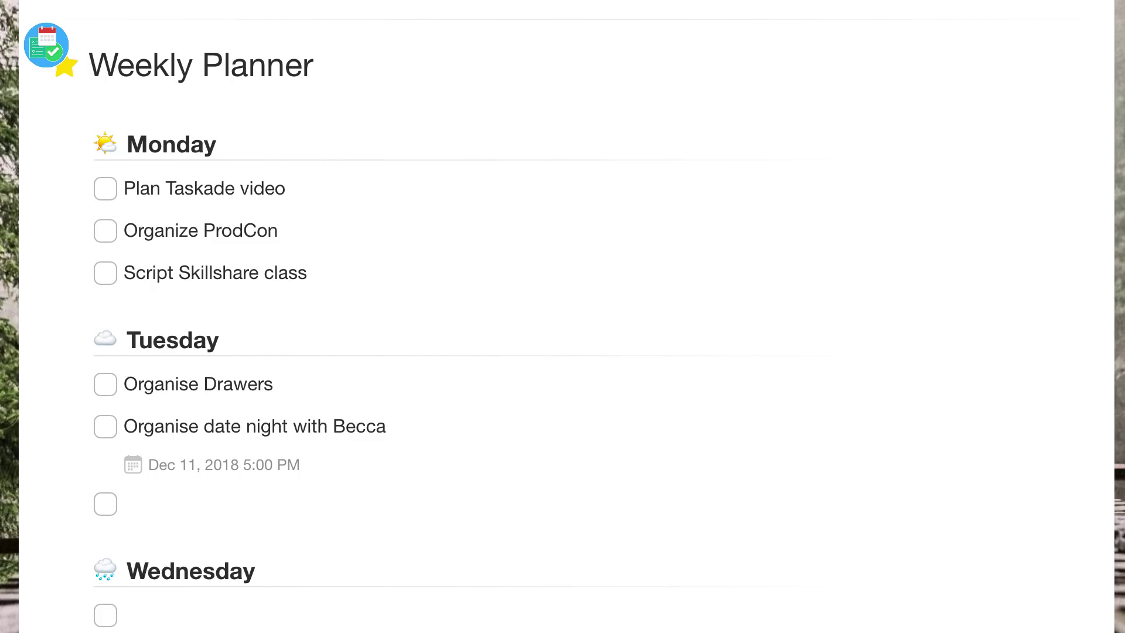
- Add Tuesday task 'Speak to Joel about San Francisco', highlighted yellow, due today at 5:00 PM
{"action": "type", "text": "Speak to Joel about"}
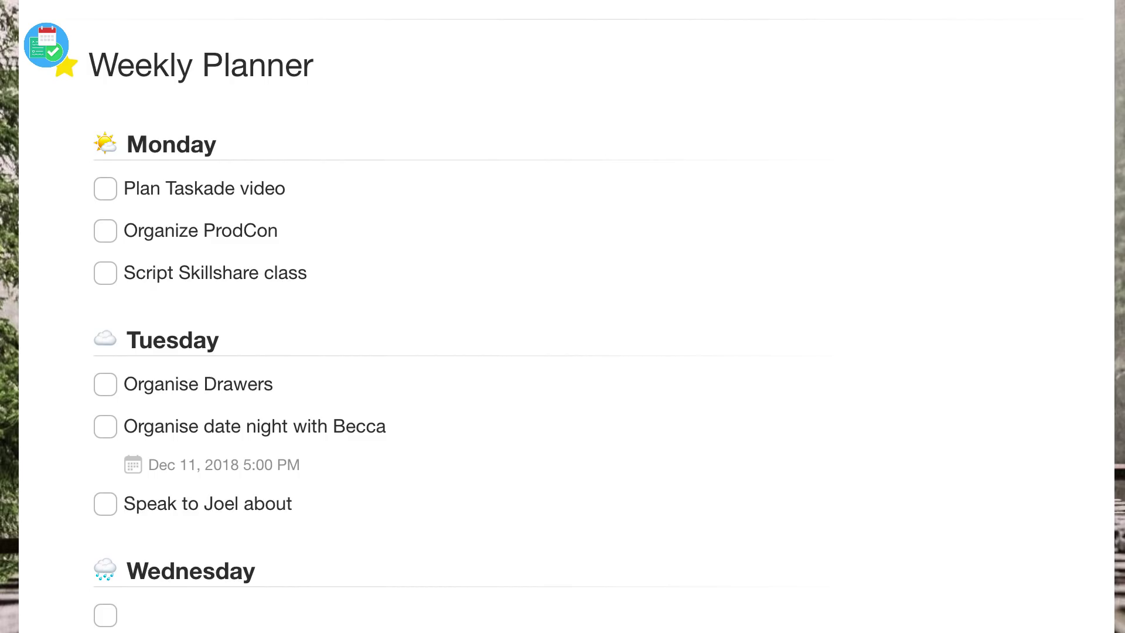
{"action": "type", "text": " SAN Fean"}
{"action": "key", "text": "BackSpace"}
{"action": "key", "text": "BackSpace"}
{"action": "key", "text": "BackSpace"}
{"action": "key", "text": "BackSpace"}
{"action": "key", "text": "BackSpace"}
{"action": "key", "text": "BackSpace"}
{"action": "key", "text": "BackSpace"}
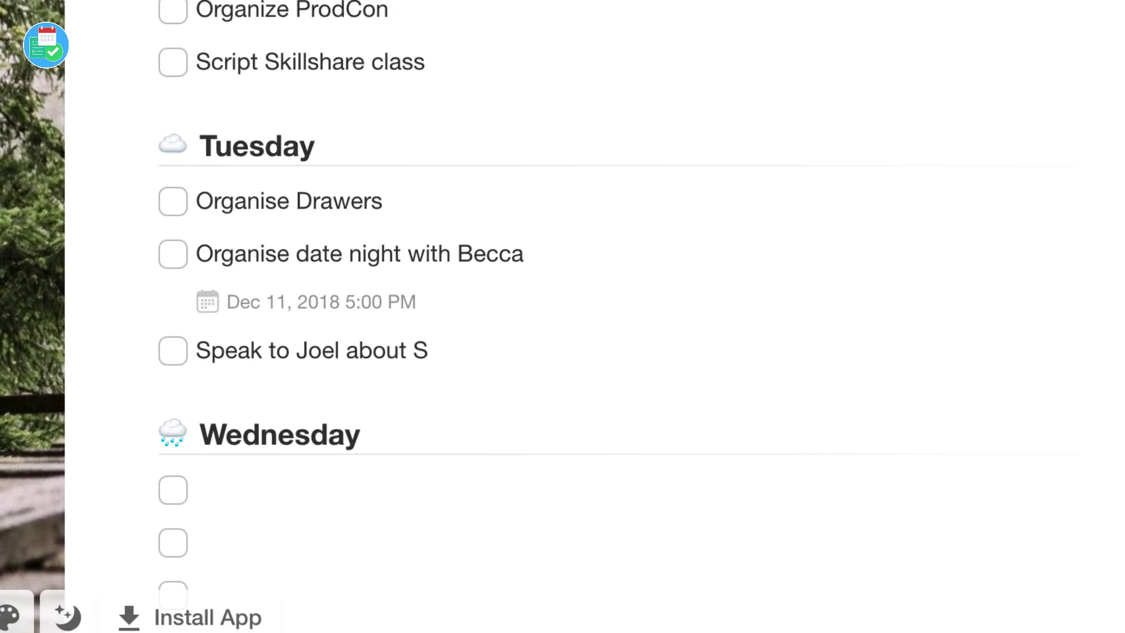
{"action": "type", "text": "an Fran"}
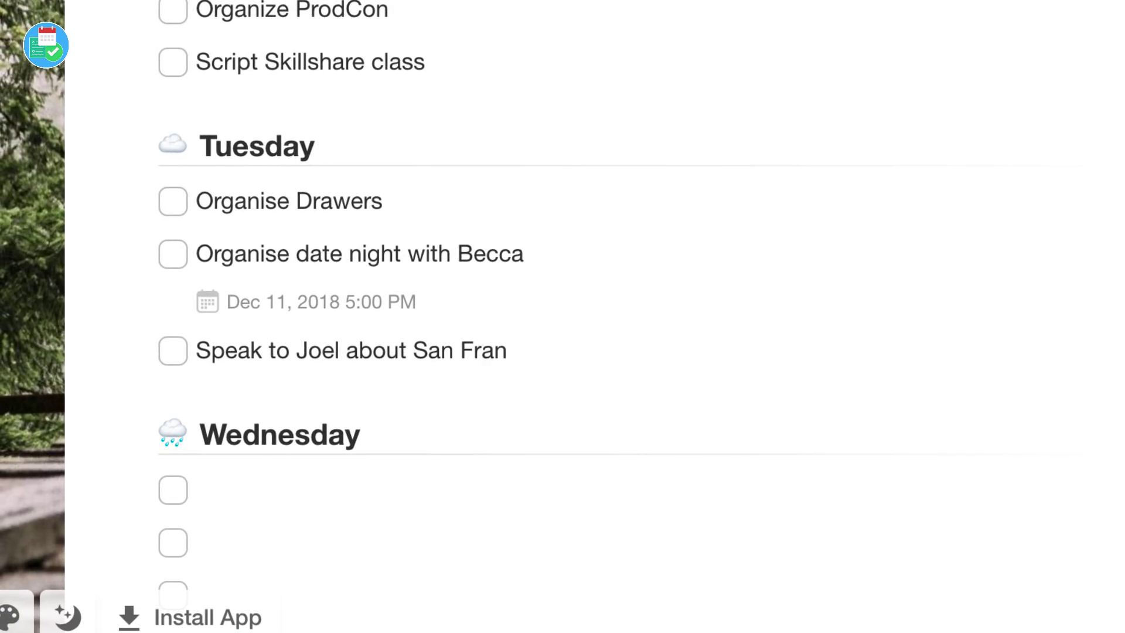
{"action": "type", "text": "cisco"}
{"action": "key", "text": "ctrl+a"}
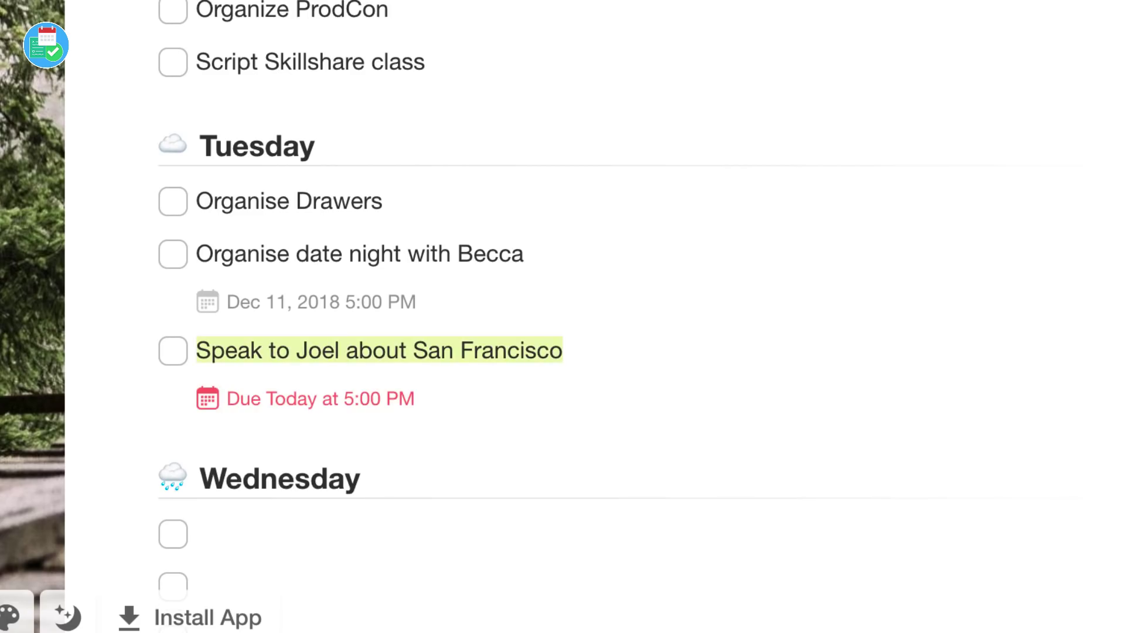
{"action": "scroll", "coordinate": [513, 317], "scroll_direction": "down", "scroll_amount": 7}
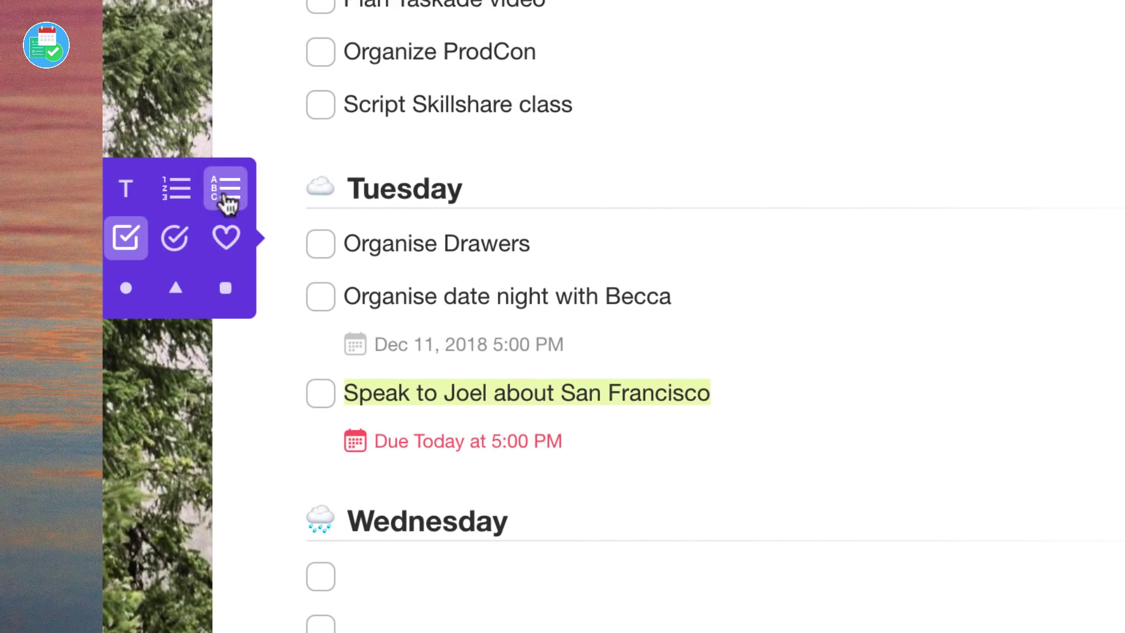
- Change Tuesday's checkboxes to check circles, then to small square bullets
{"action": "left_click", "coordinate": [172, 242]}
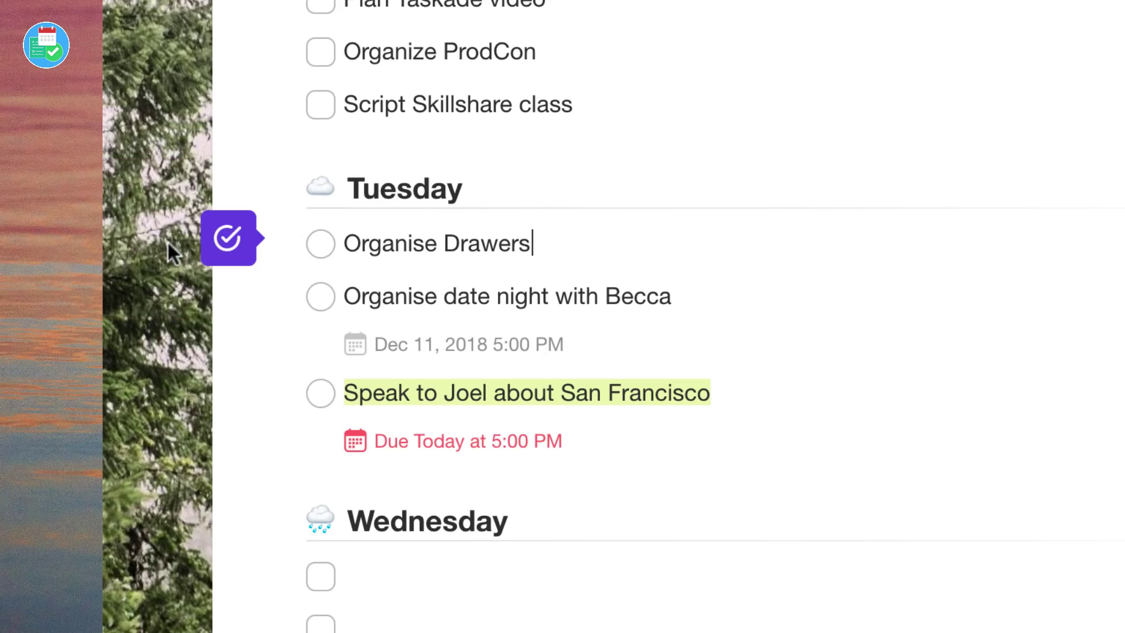
{"action": "left_click", "coordinate": [226, 238]}
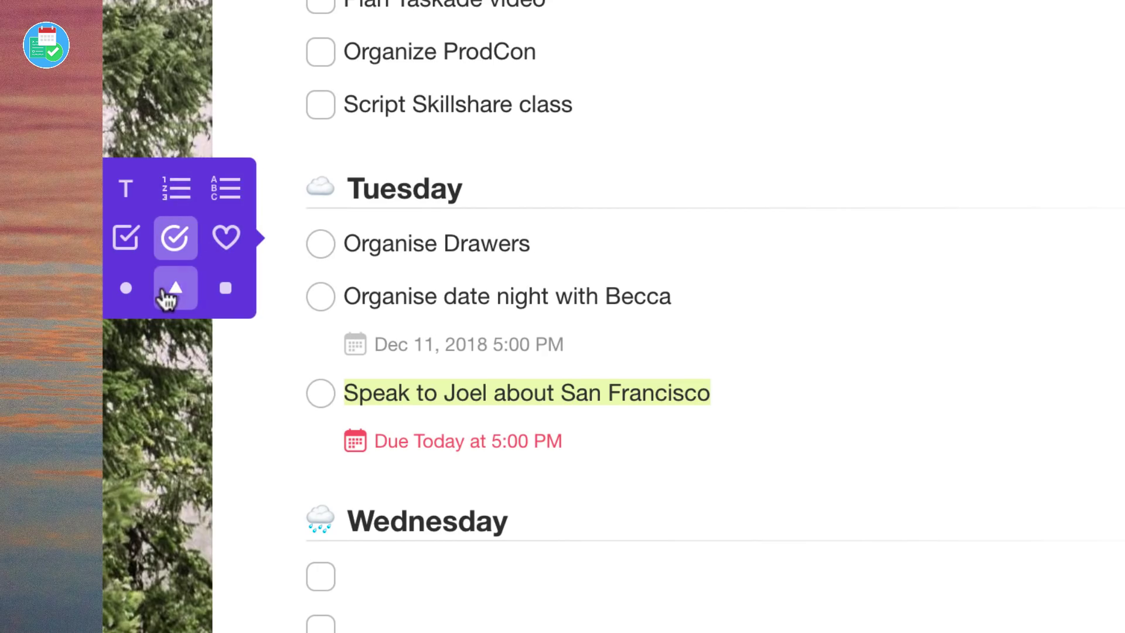
{"action": "left_click", "coordinate": [225, 288]}
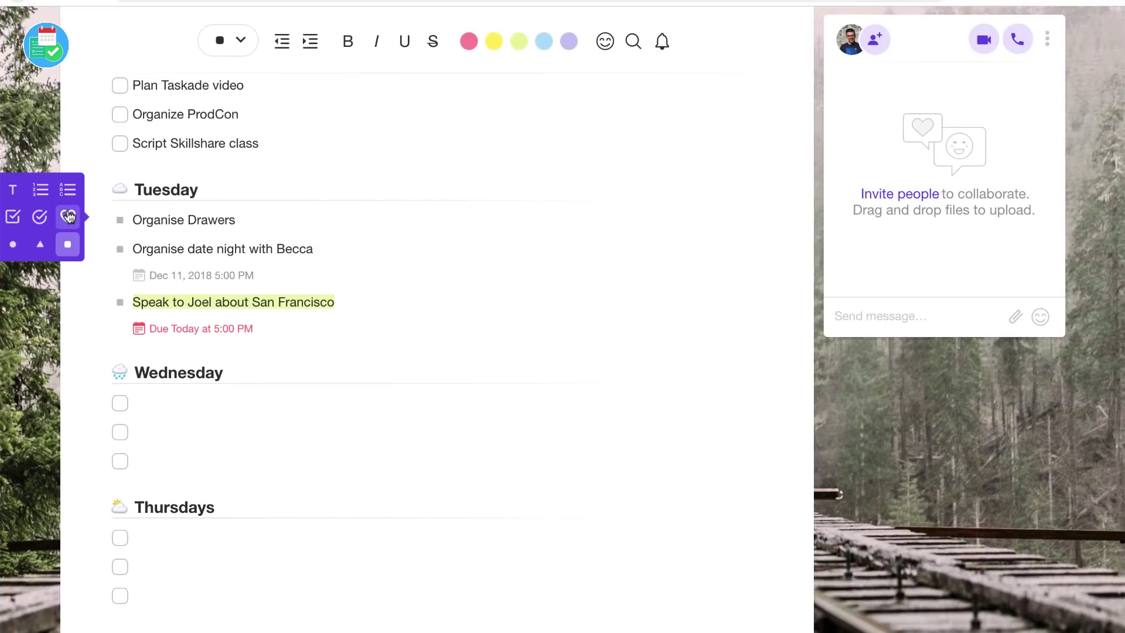